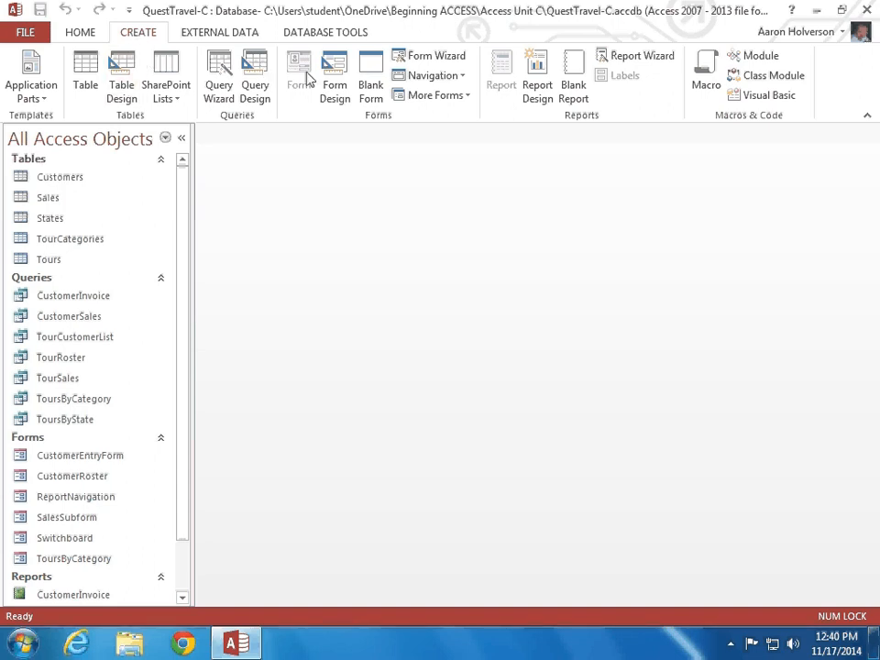
Start a form with the Form Wizard and include all fields from the Tours table
click(450, 61)
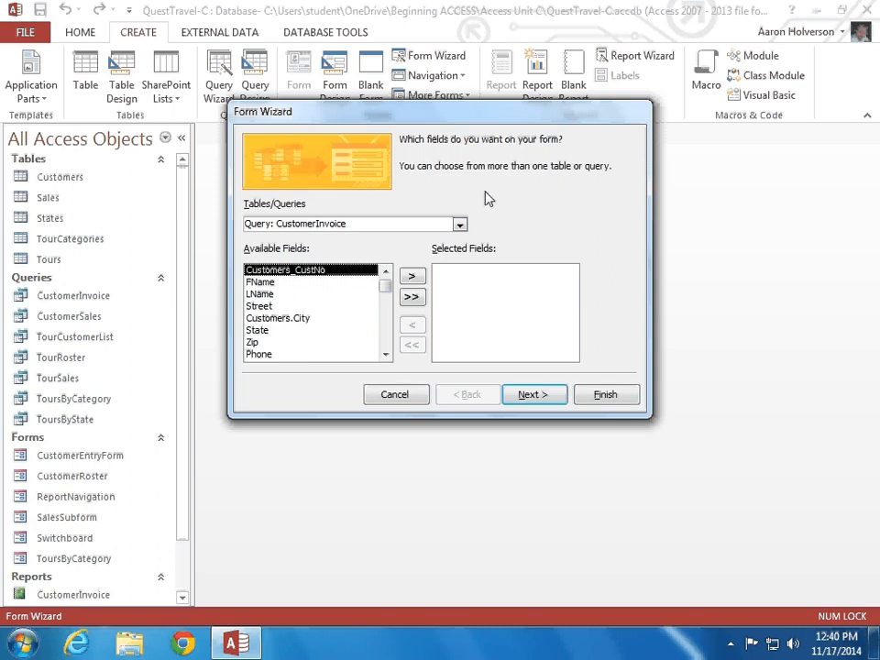
click(459, 224)
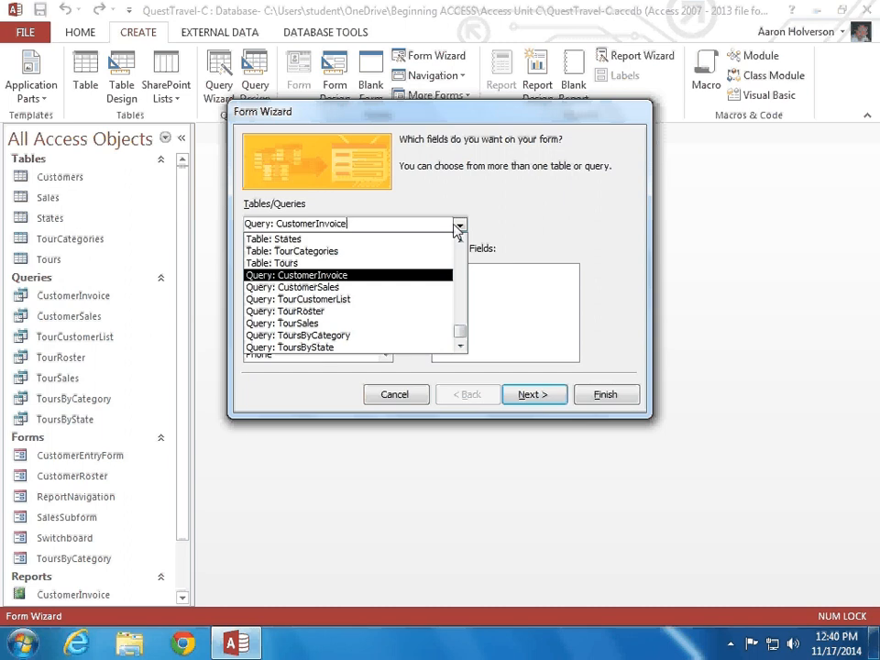
click(287, 264)
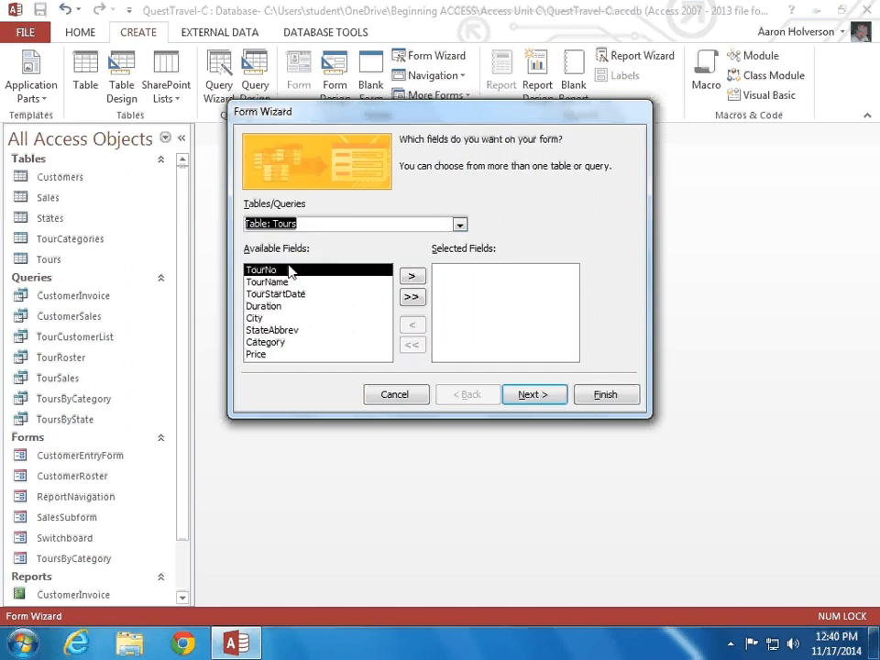
click(411, 298)
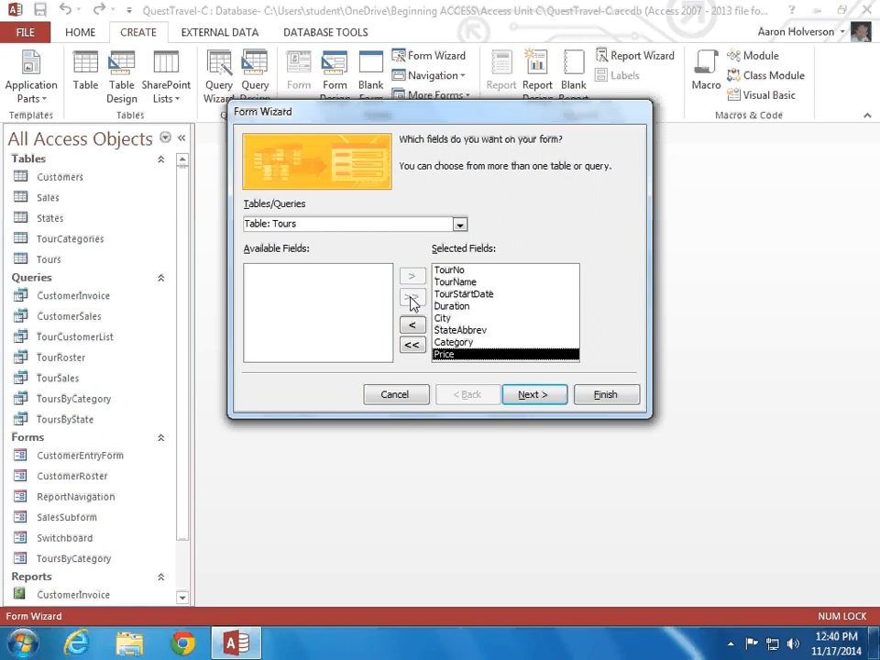
click(544, 396)
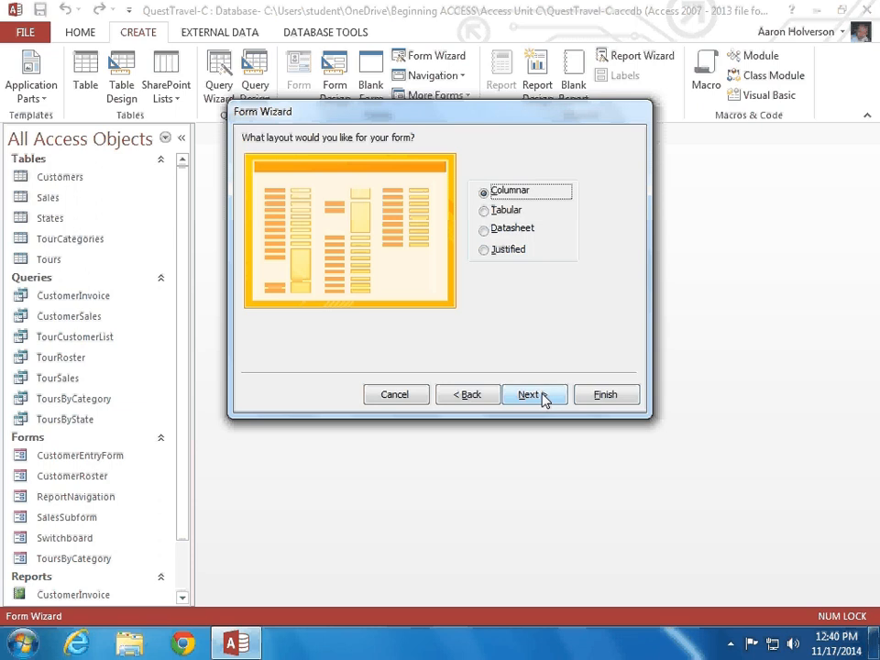
Keep the Columnar layout, title the form Tours Entry Form, and finish the wizard to open it for viewing
click(542, 396)
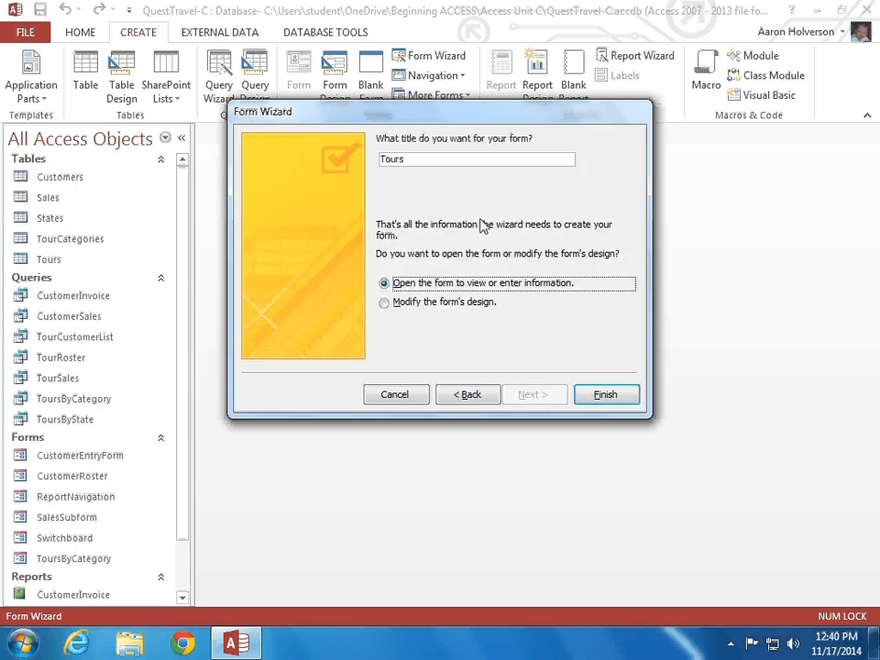
click(433, 159)
text(En)
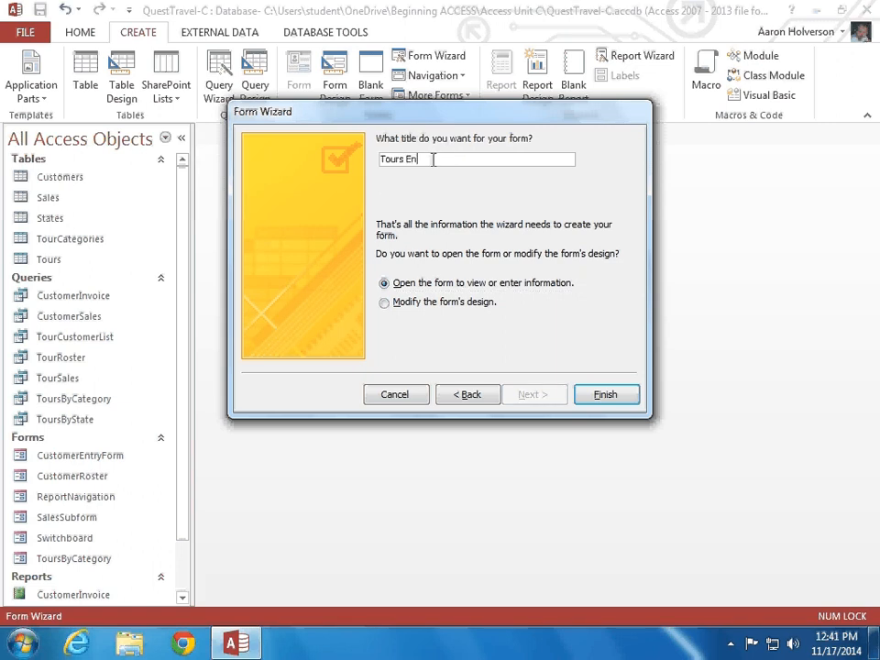
text(try Form)
click(607, 395)
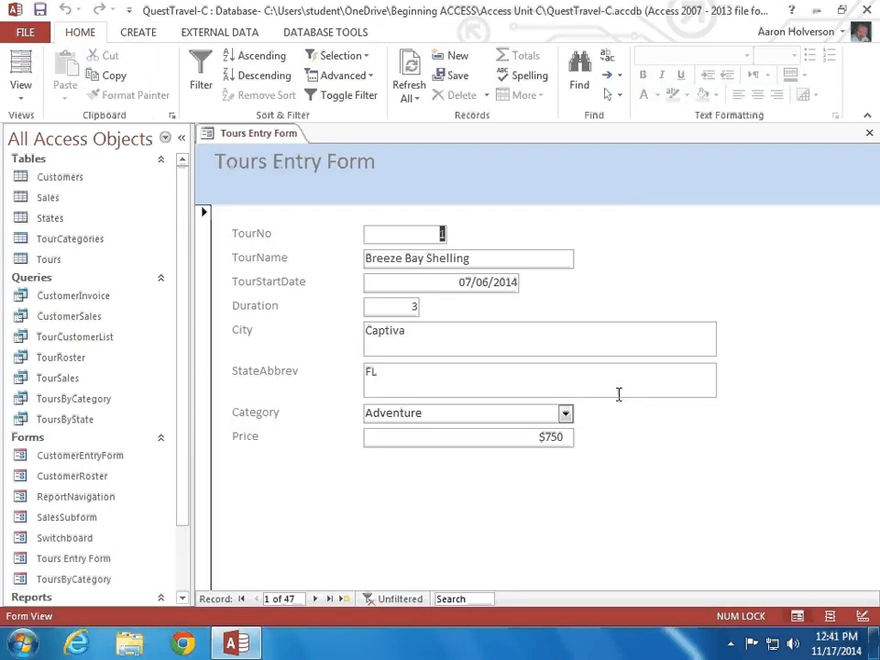
Browse forward through the first four tour records in the new form, and close the form
click(315, 599)
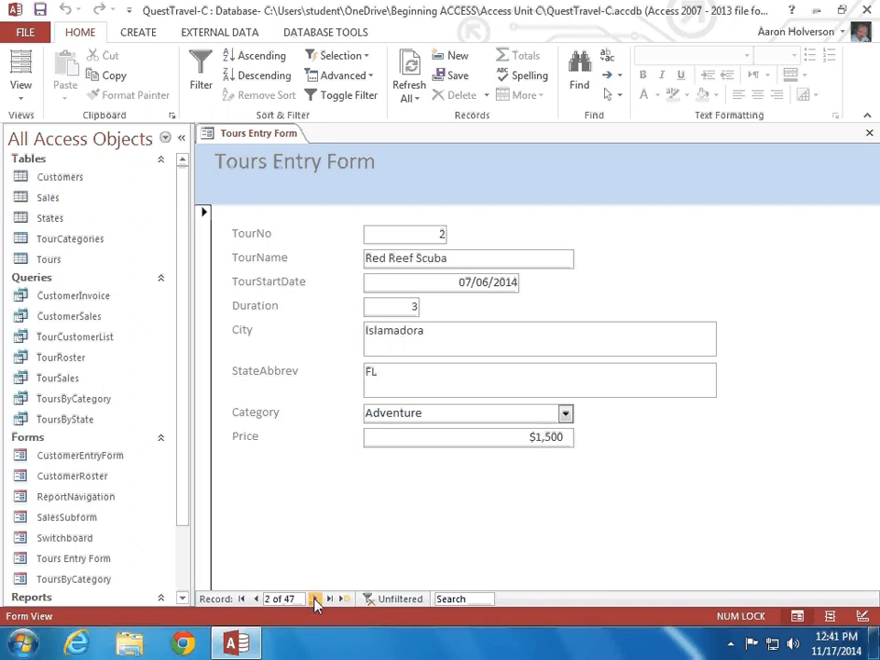
click(316, 599)
click(315, 599)
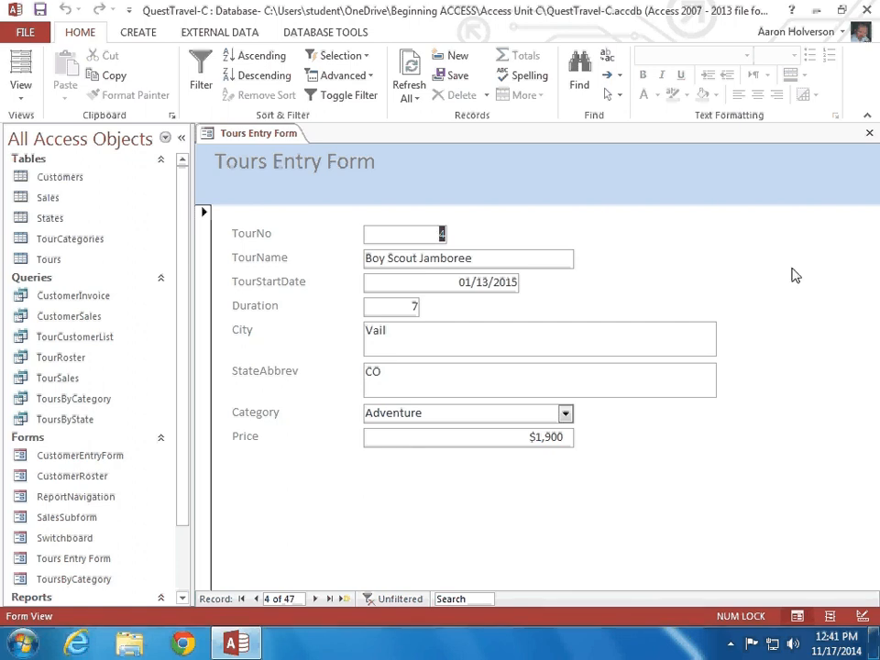
click(869, 136)
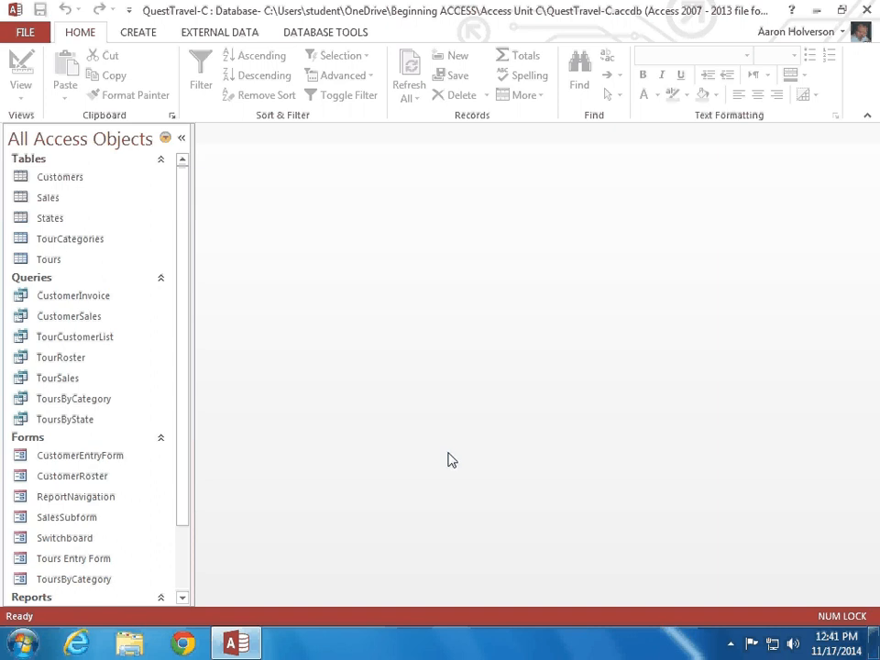
Create a split form based on the Customers table
click(75, 181)
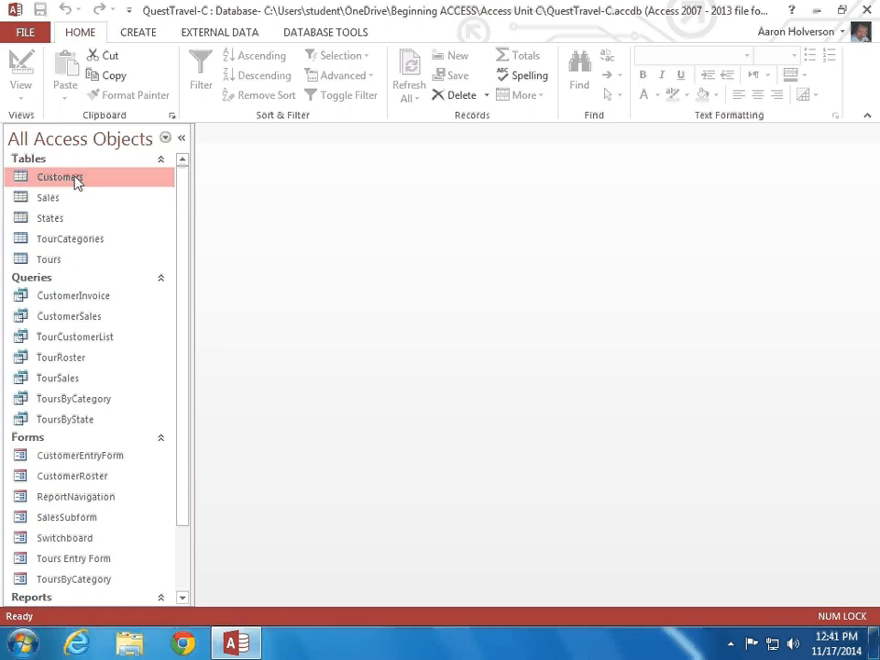
click(138, 34)
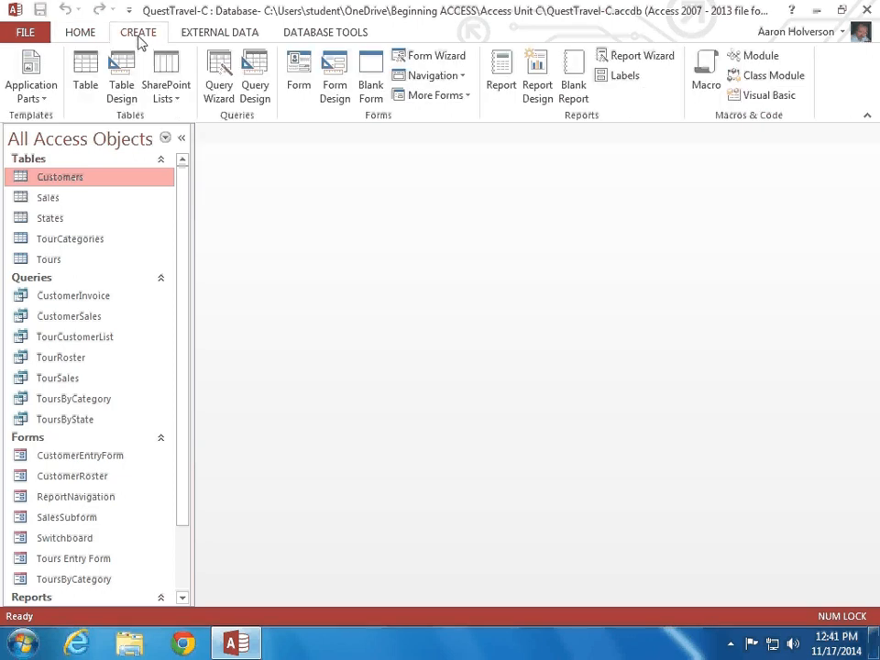
click(469, 97)
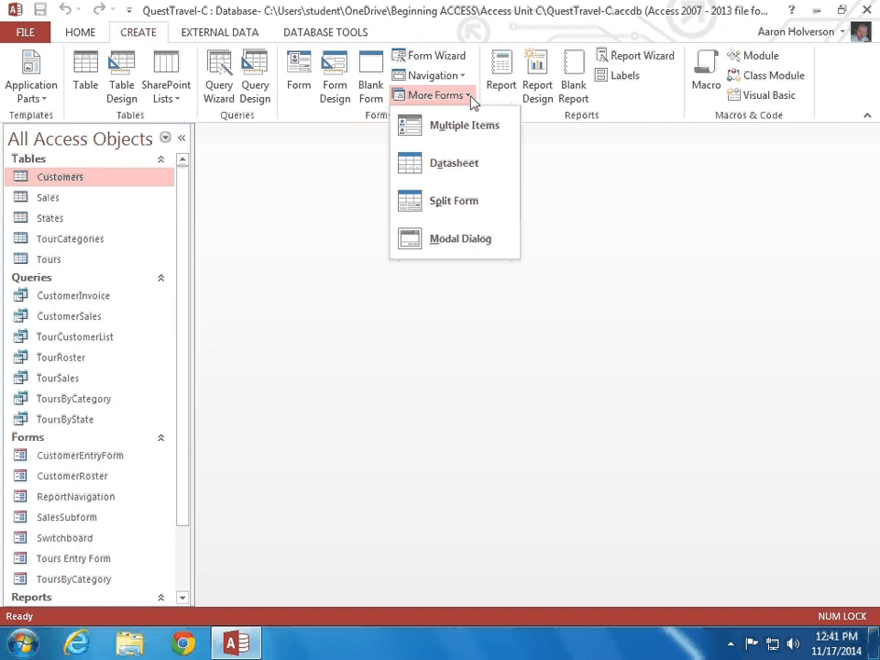
click(454, 200)
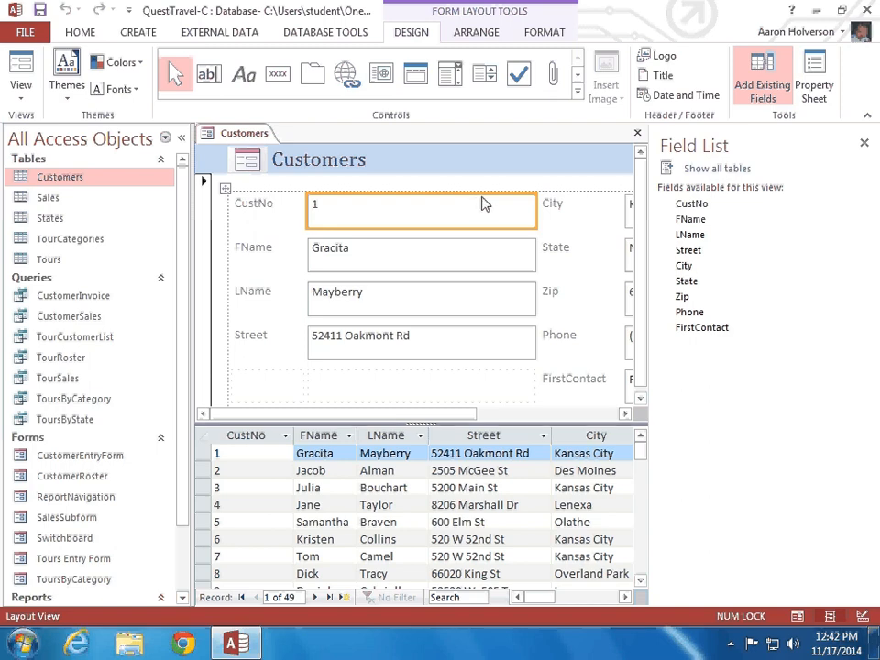
Hide the Field List so the split form has the full width
click(760, 82)
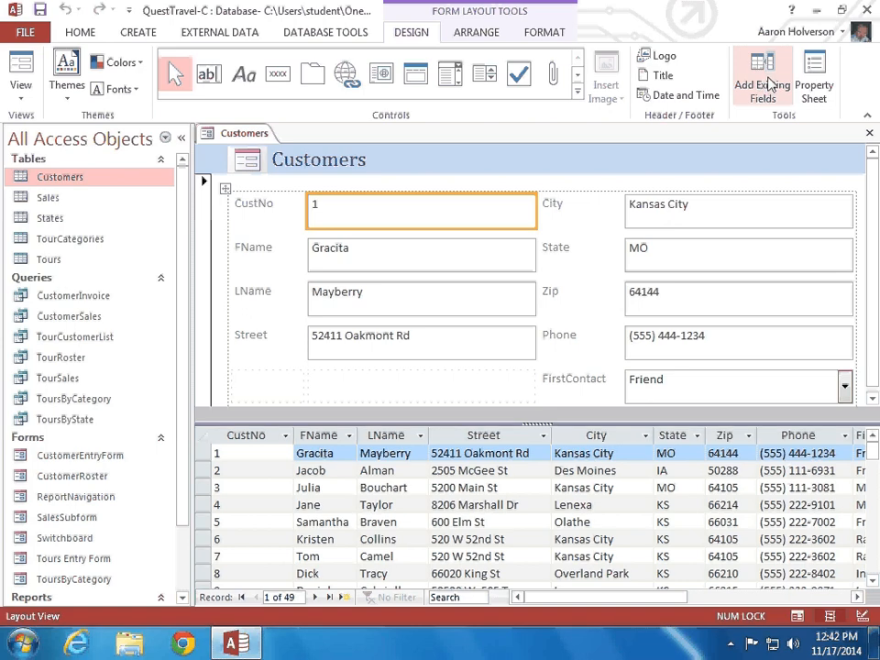
click(778, 84)
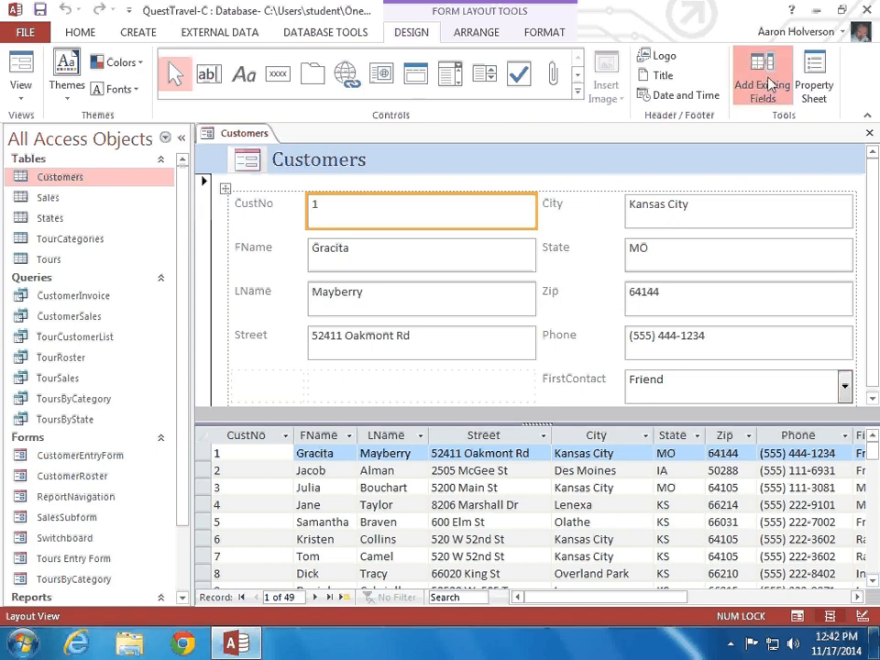
click(773, 76)
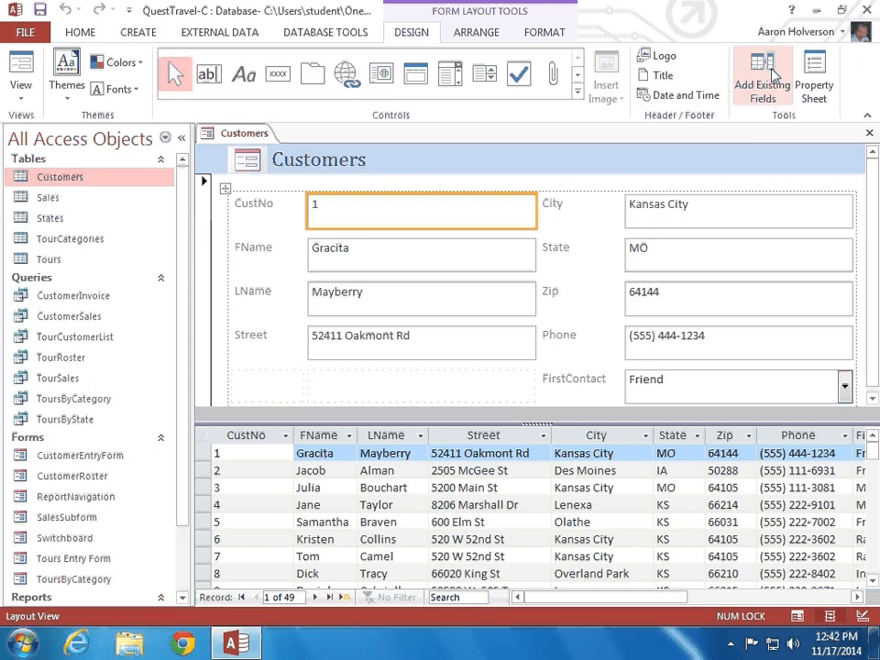
Filter the Customers form to records whose State does not equal "MO"
click(679, 260)
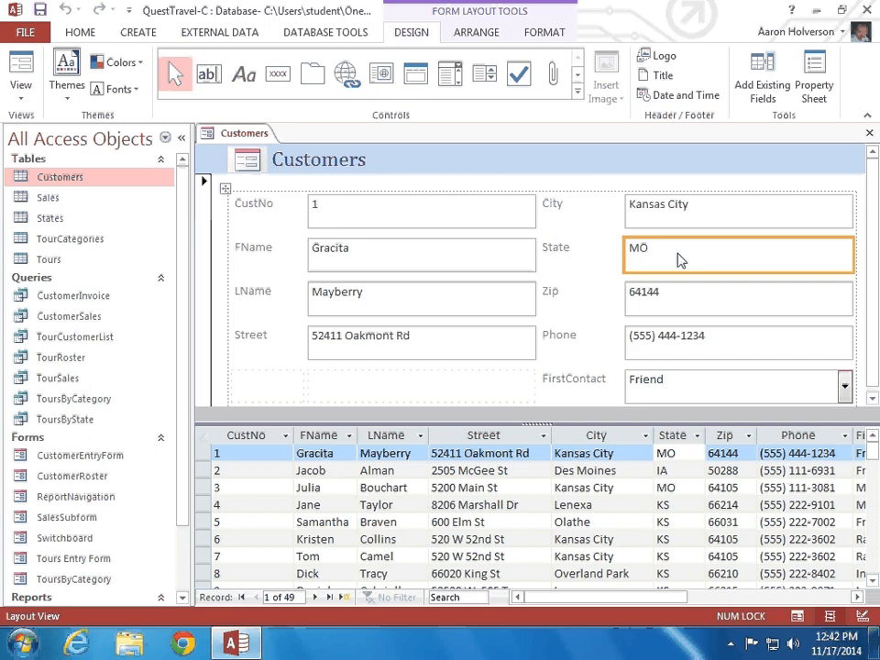
click(81, 33)
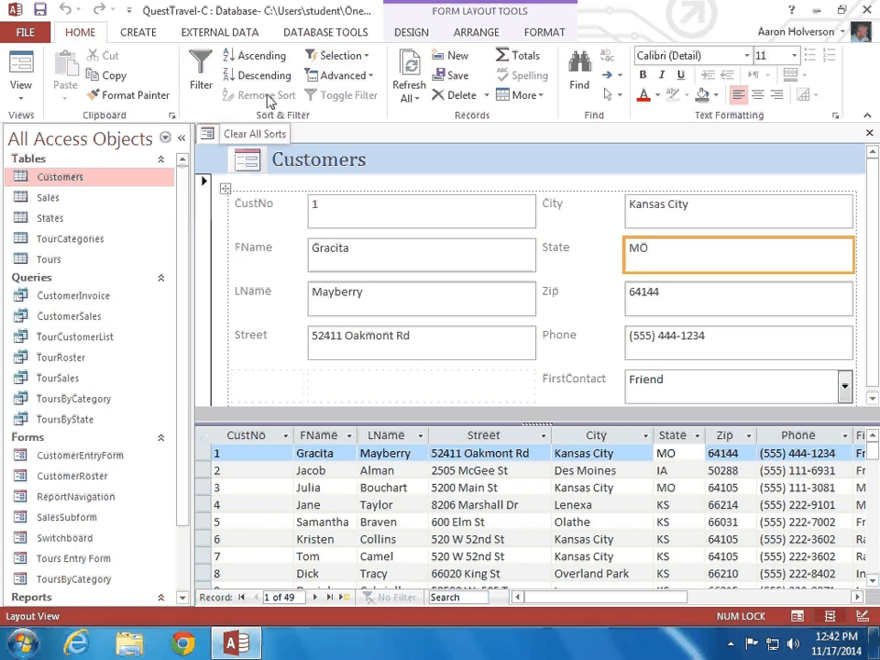
click(367, 55)
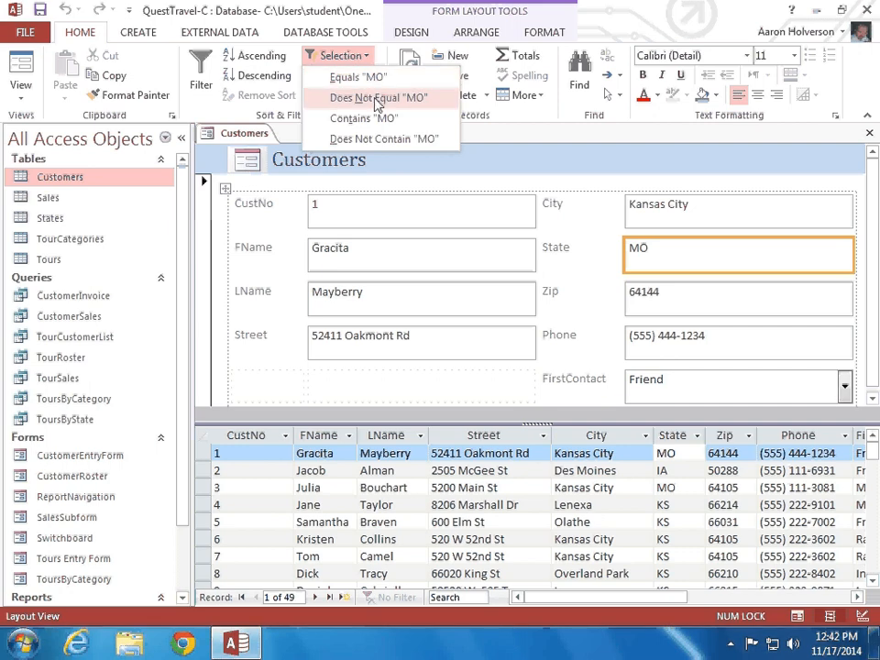
click(375, 97)
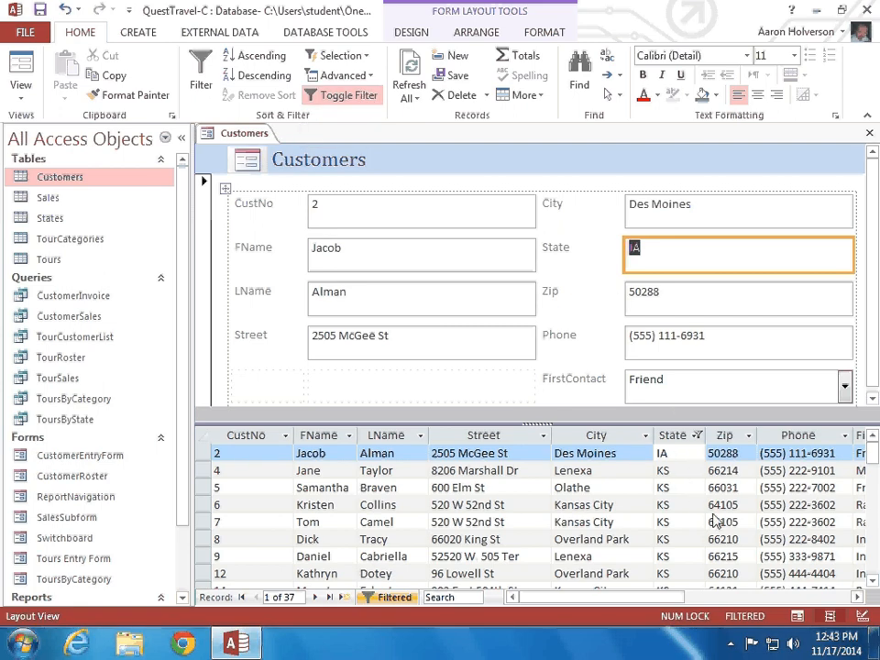
In the datasheet half, change the first filtered record's City to Dallas Center, commit it, and return to that record
mouse_move(874, 451)
mouse_down()
mouse_move(870, 577)
mouse_move(874, 440)
mouse_up()
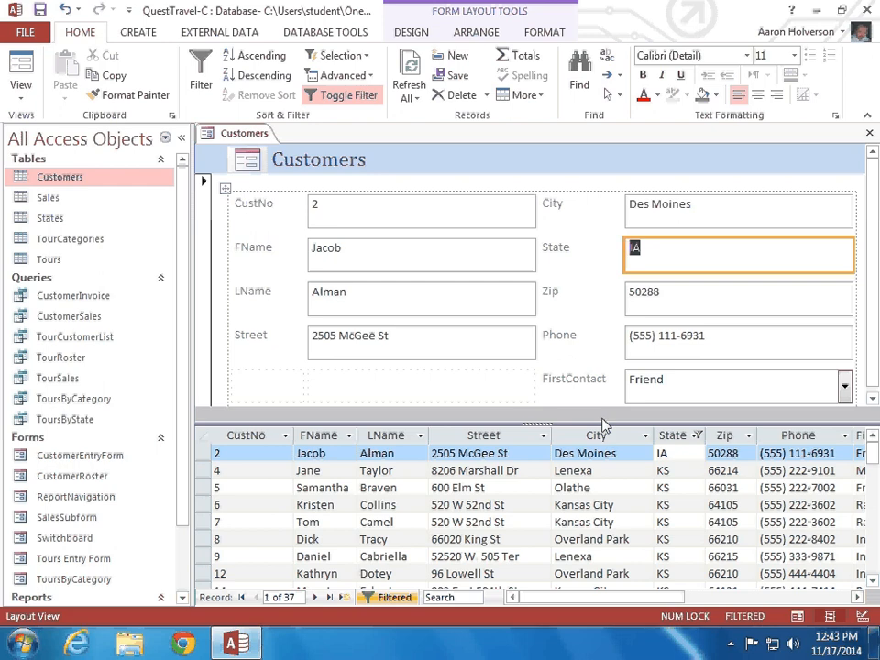
click(604, 462)
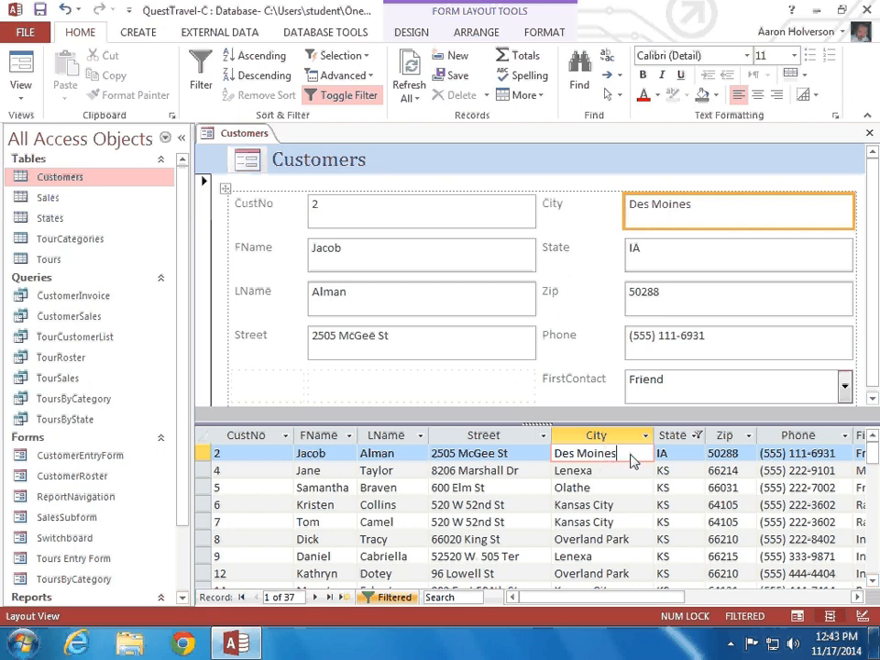
double_click(631, 458)
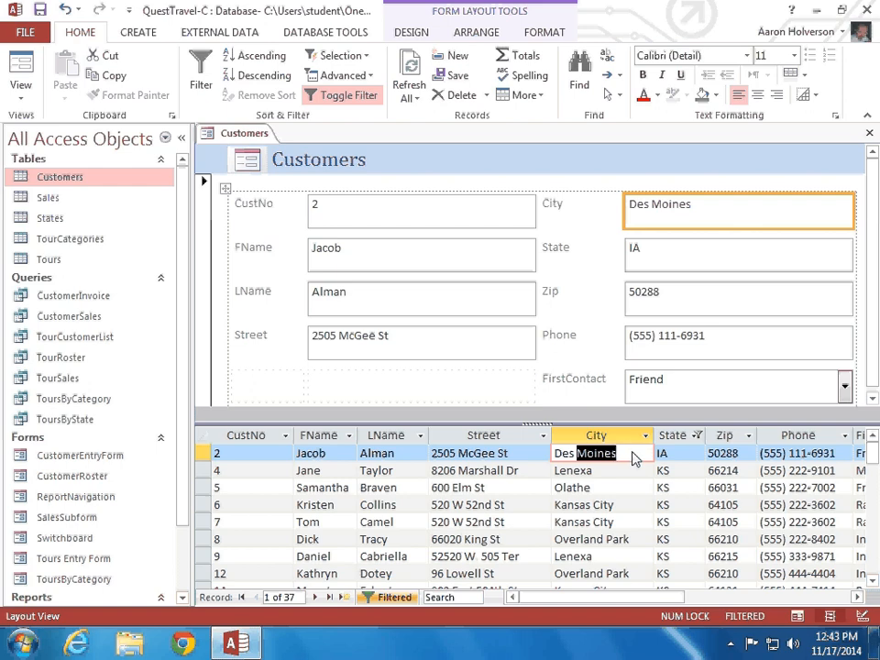
drag(634, 457, 514, 452)
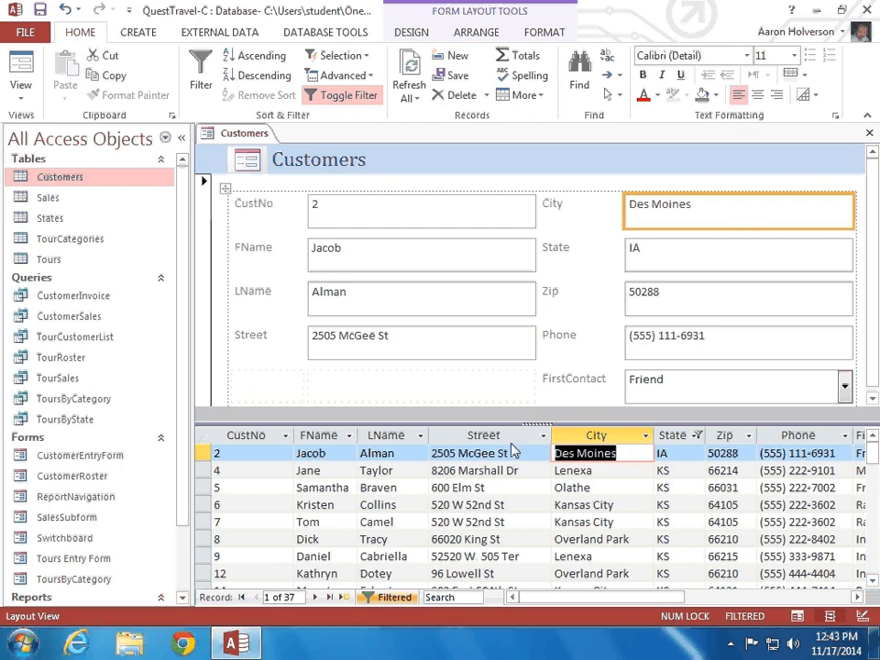
text(Dallas Center)
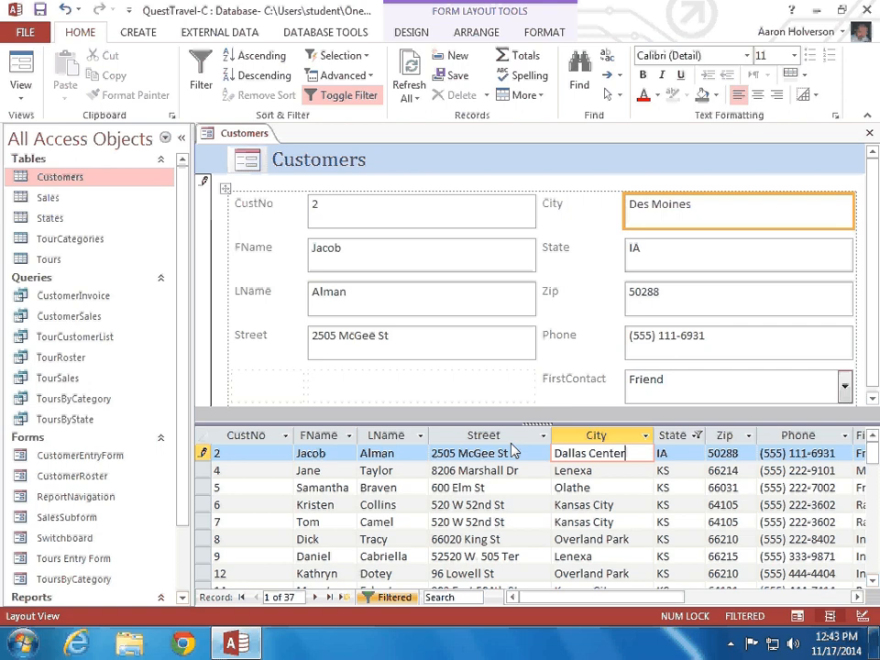
click(514, 505)
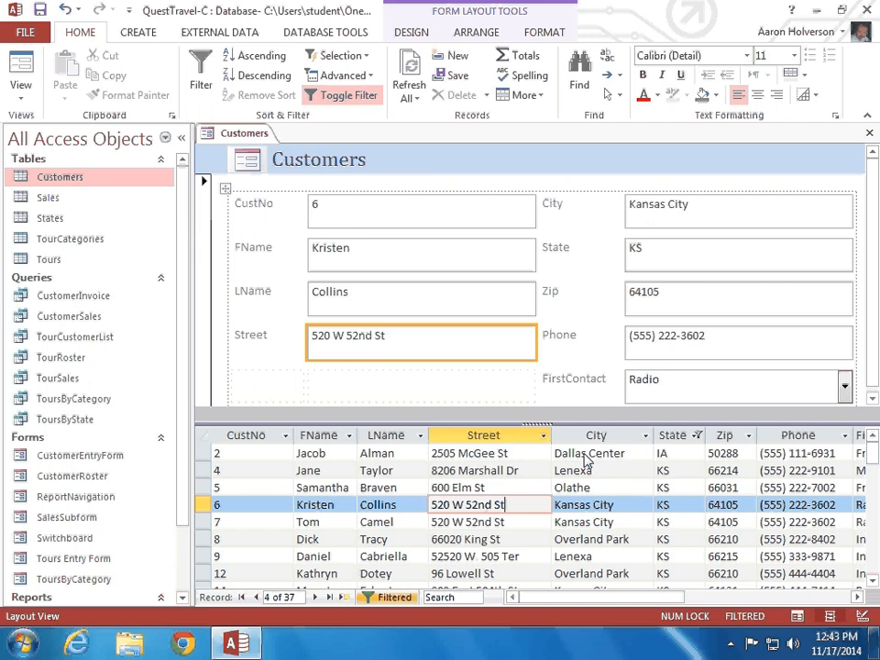
click(320, 456)
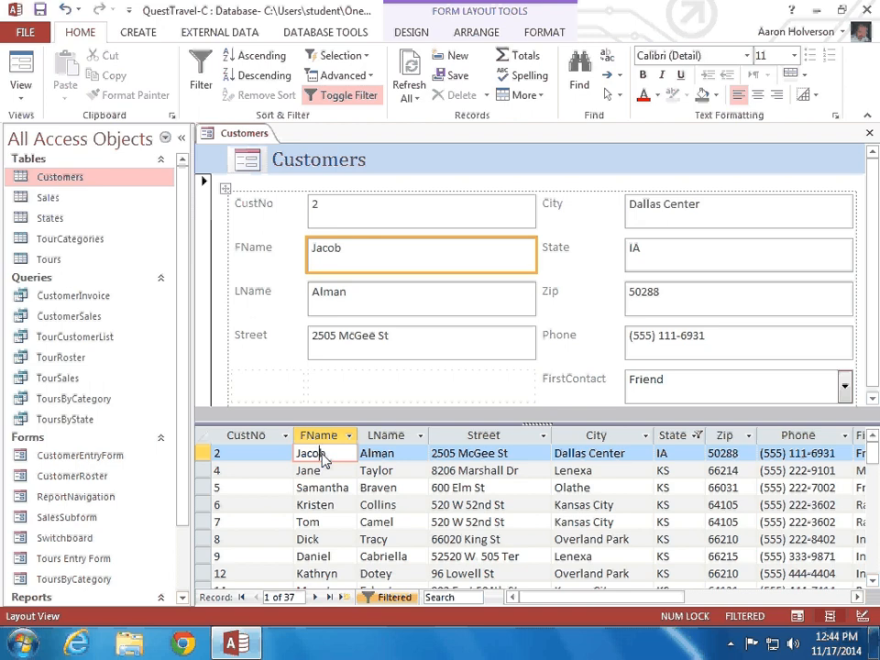
Try to delete the fourth filtered customer record from the datasheet half of the form
click(203, 458)
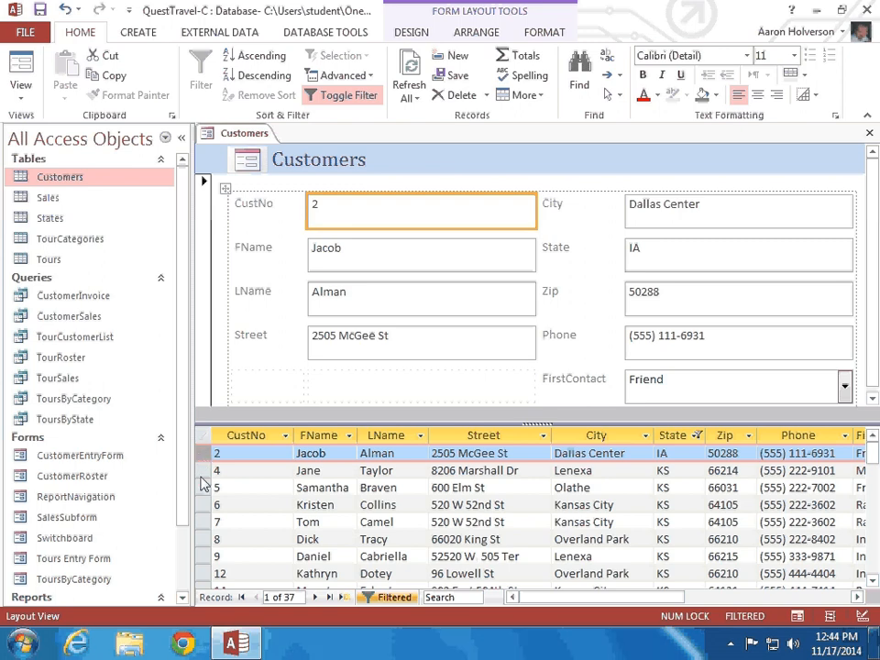
click(203, 506)
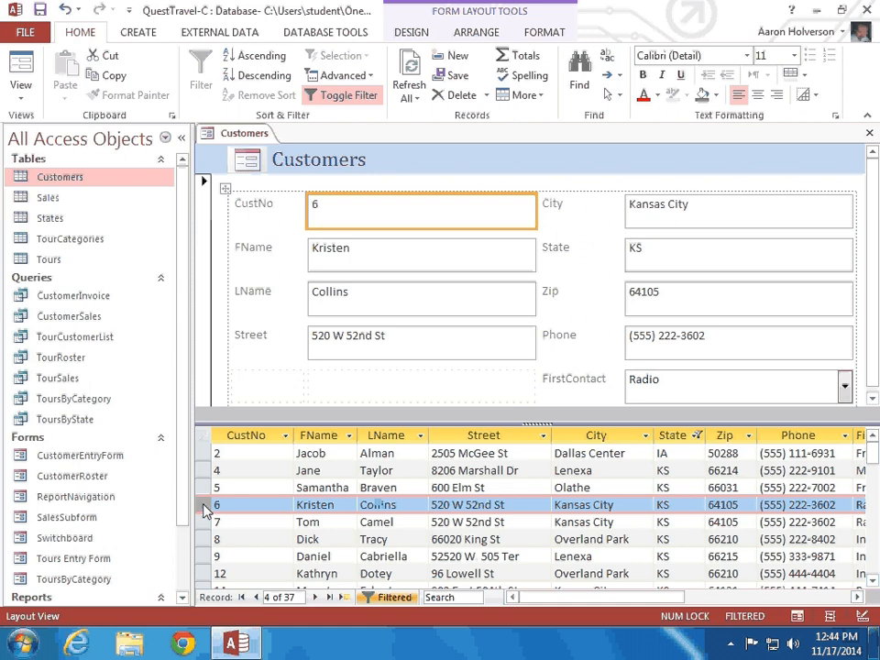
right_click(206, 511)
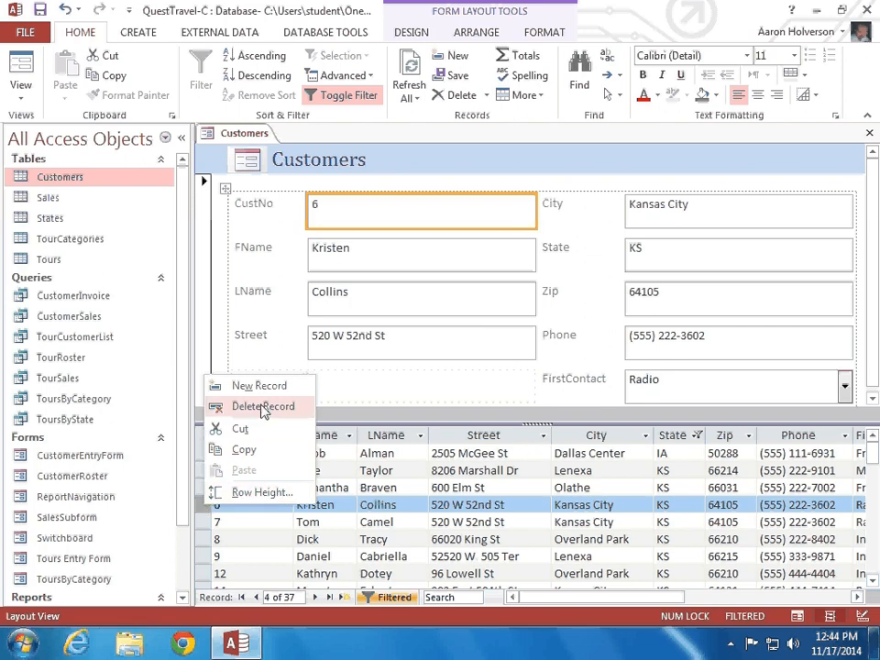
click(460, 99)
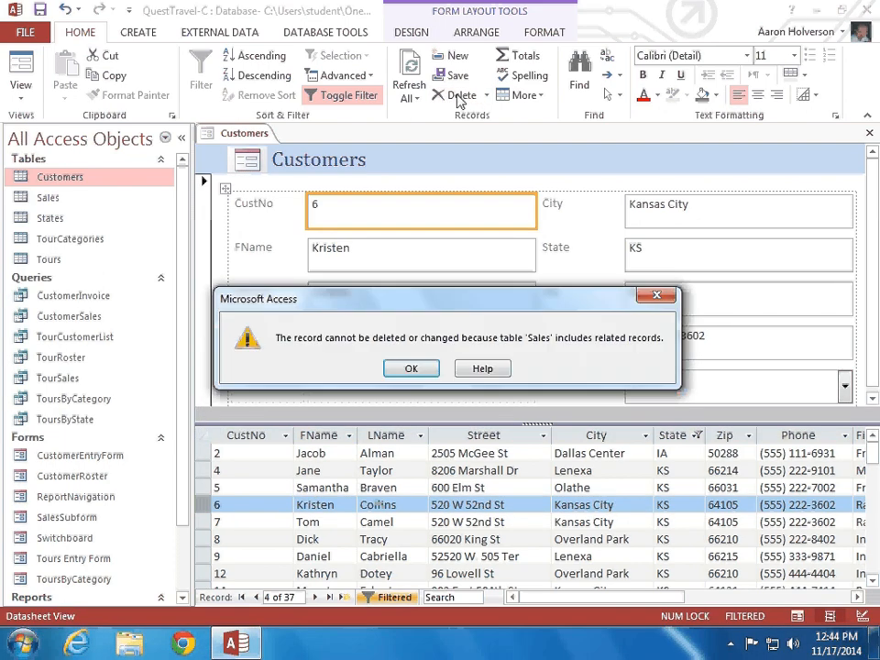
click(410, 368)
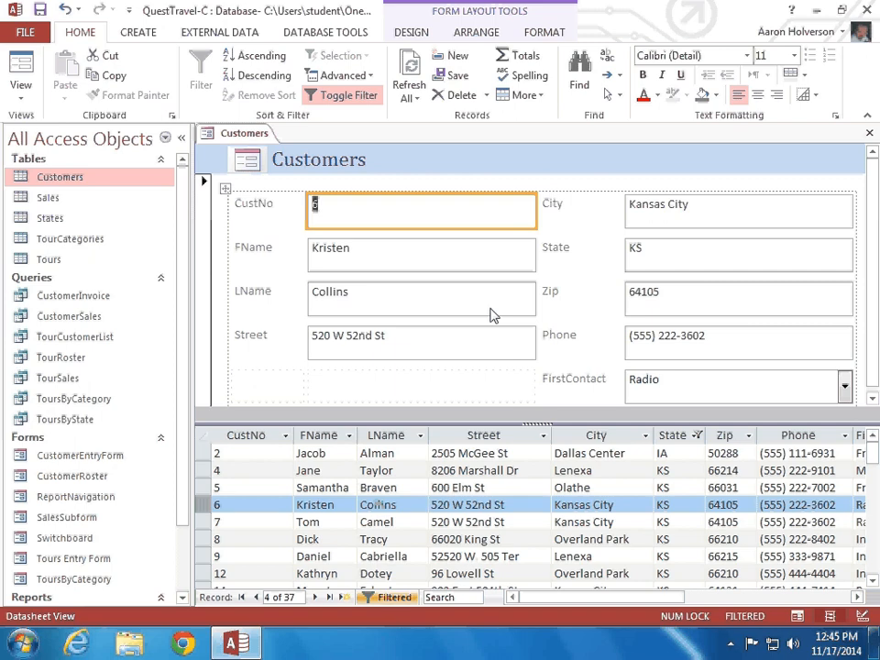
Close the Customers split form, saving it under the form name Customers, and dismiss the Apple Software Update window
click(871, 134)
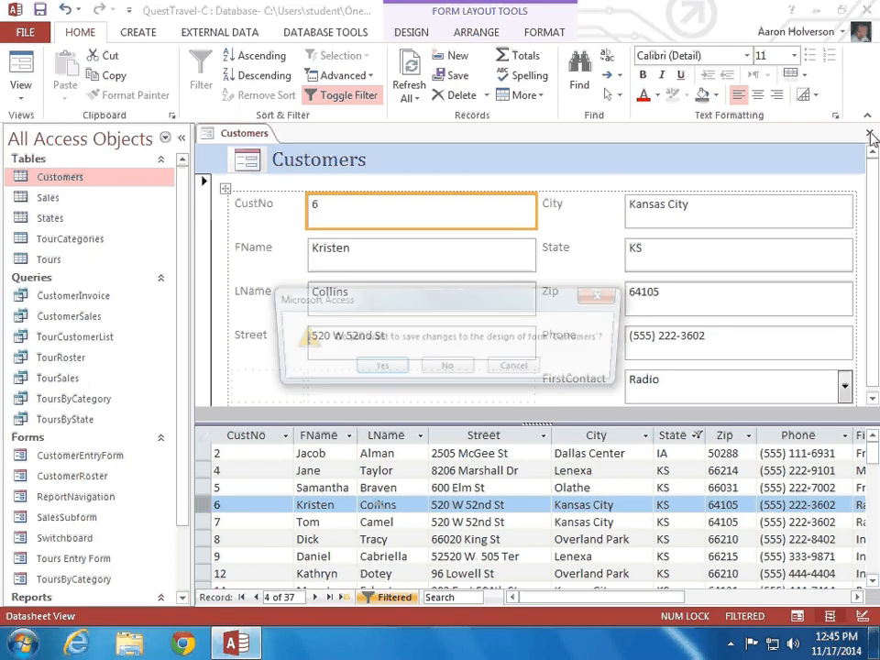
click(377, 369)
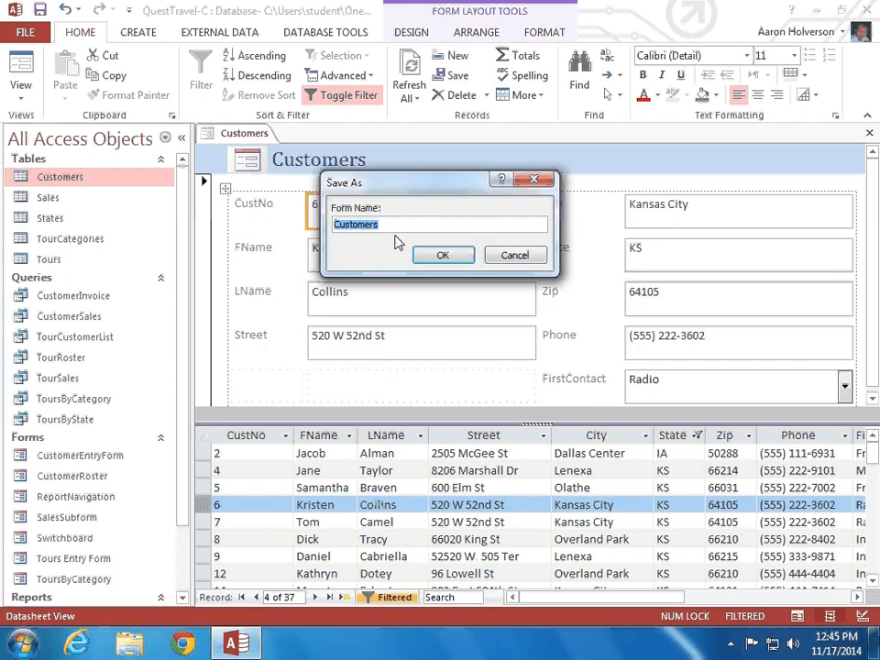
click(461, 261)
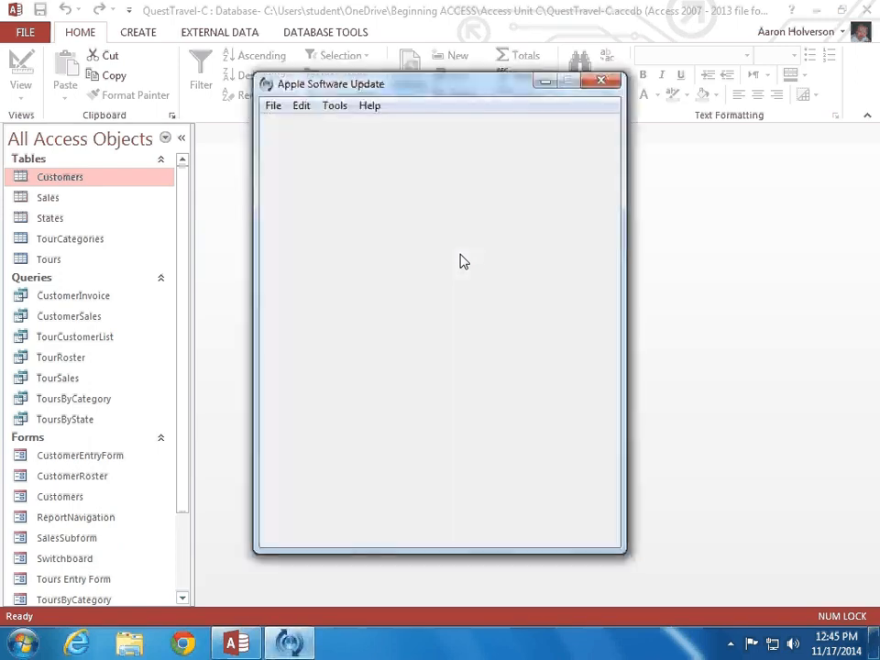
click(603, 83)
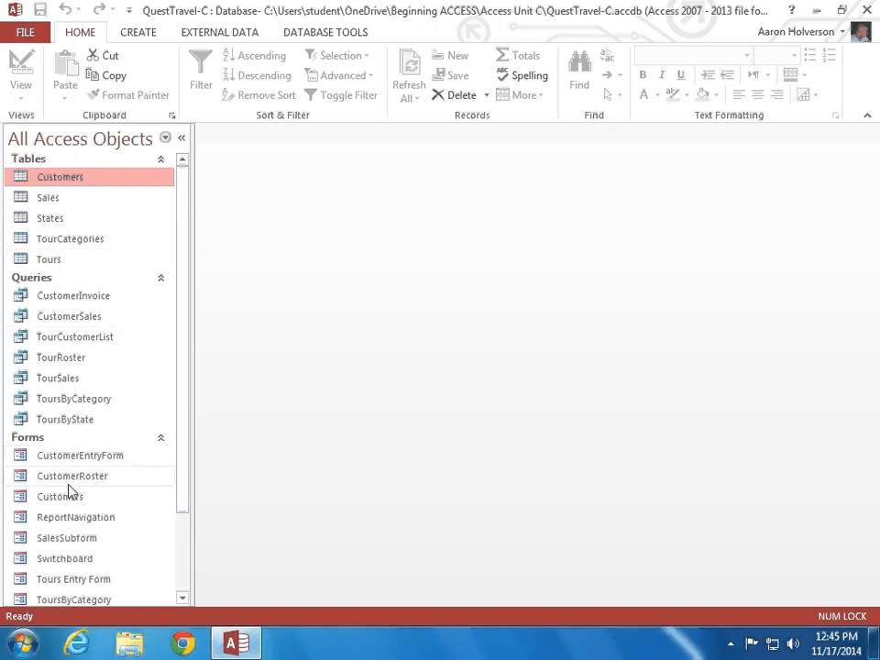
Open the Tours Entry Form in Layout View and go to the third tour record
right_click(84, 580)
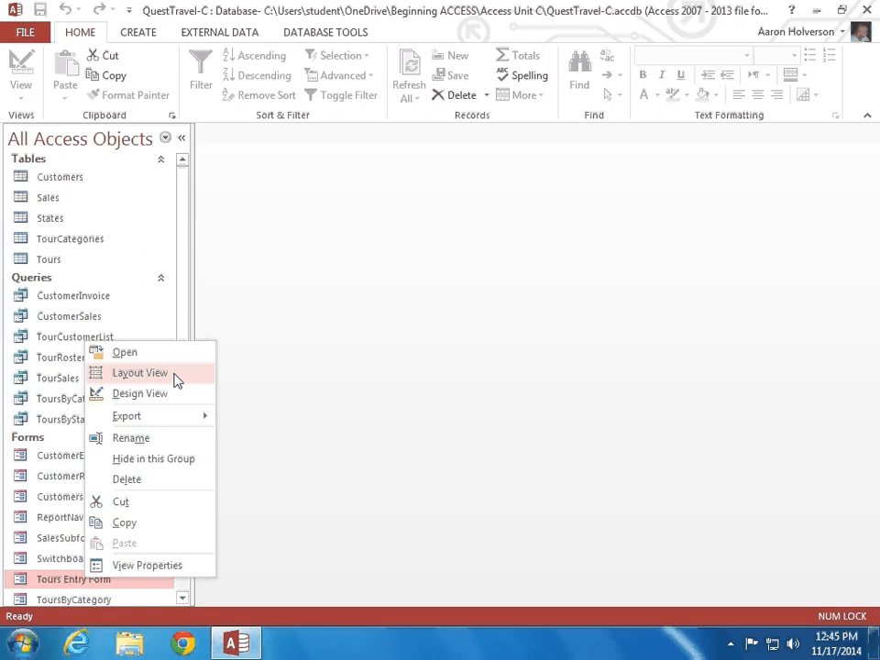
click(141, 372)
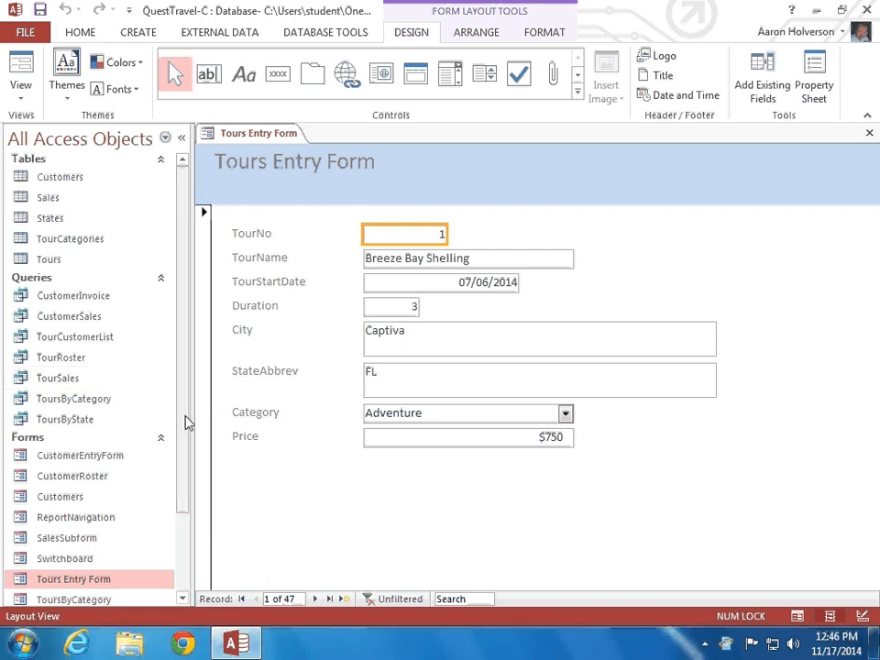
click(315, 599)
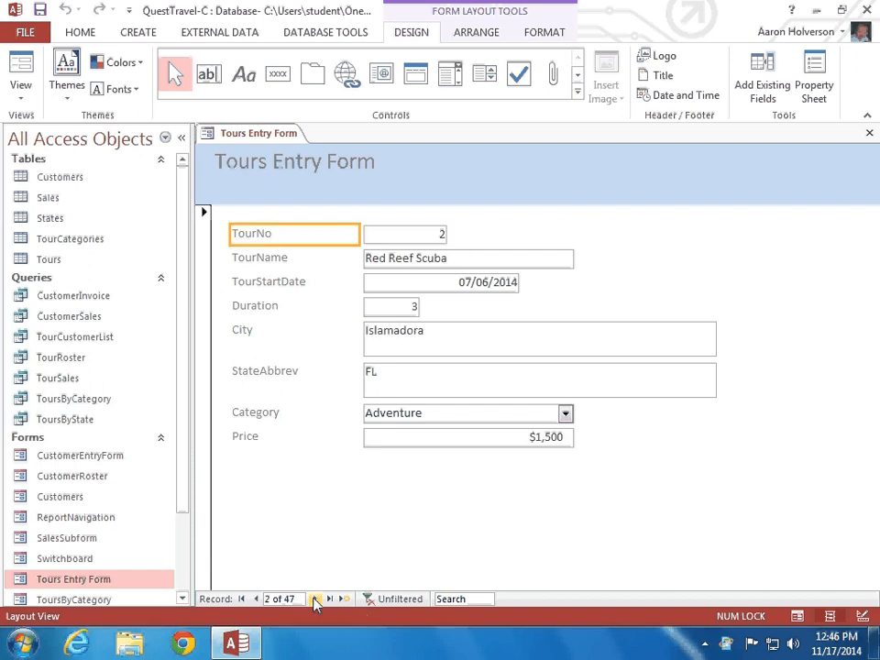
click(315, 599)
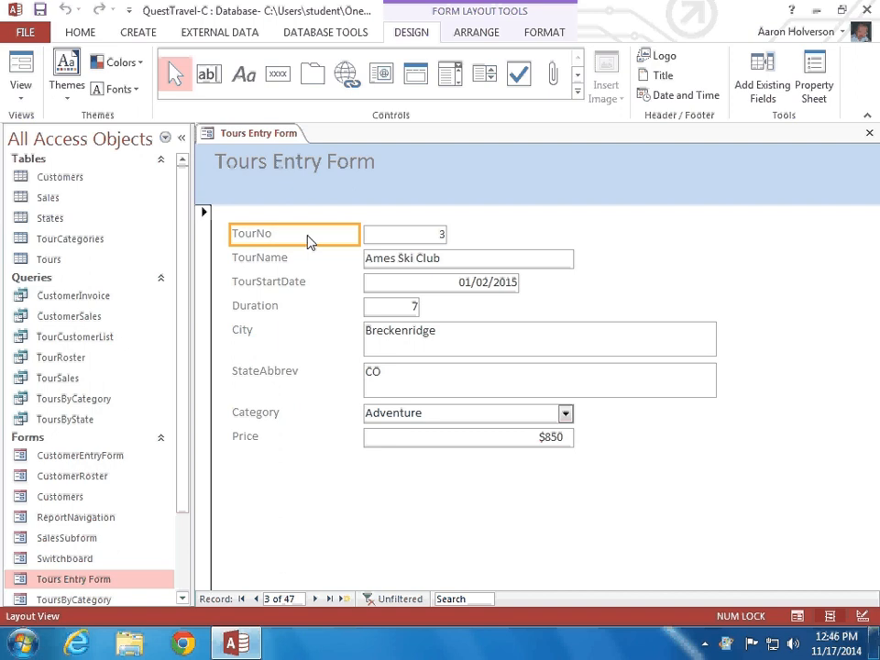
Change the TourNo label to "Tour No" and make its font color red
double_click(261, 237)
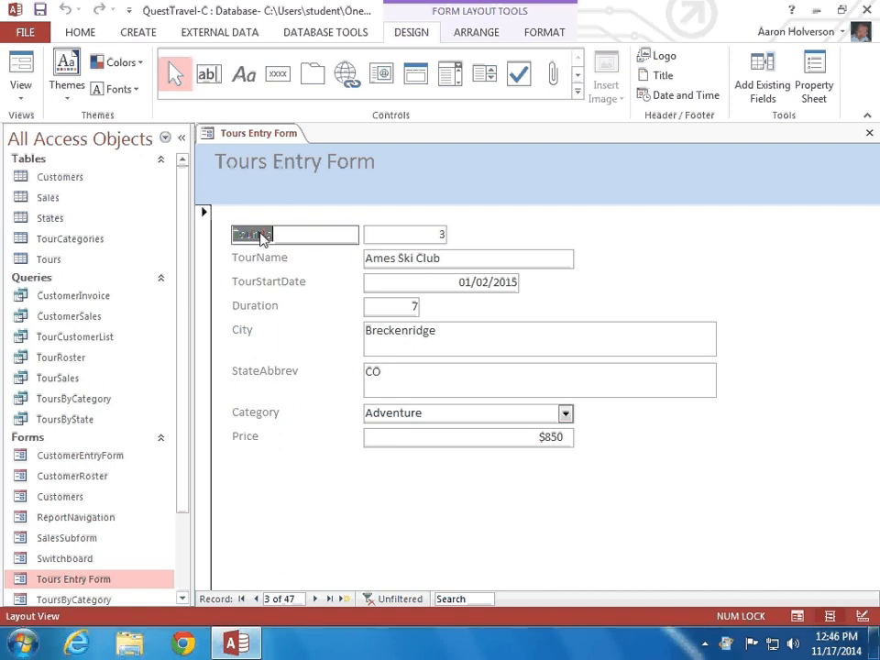
click(261, 236)
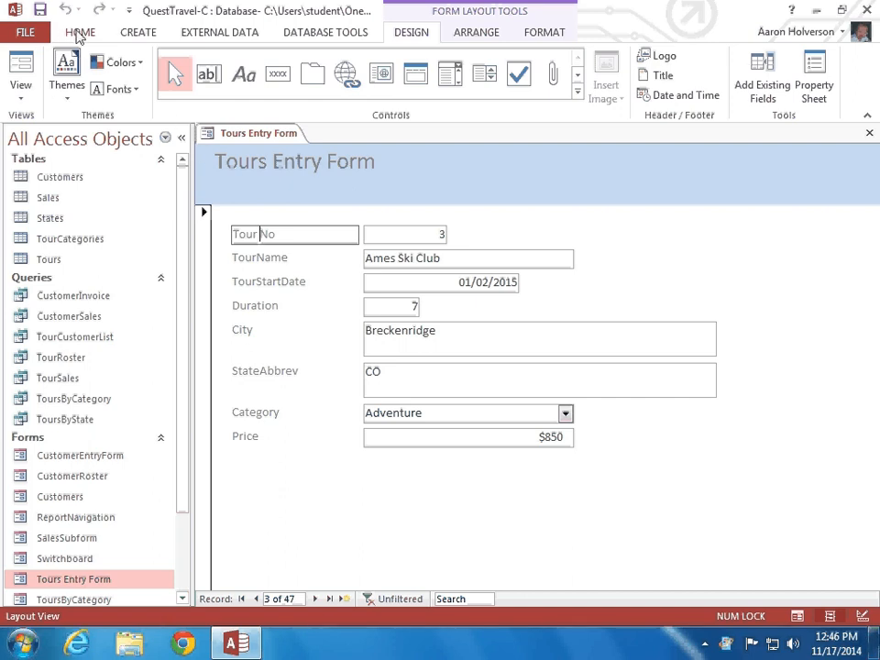
click(80, 35)
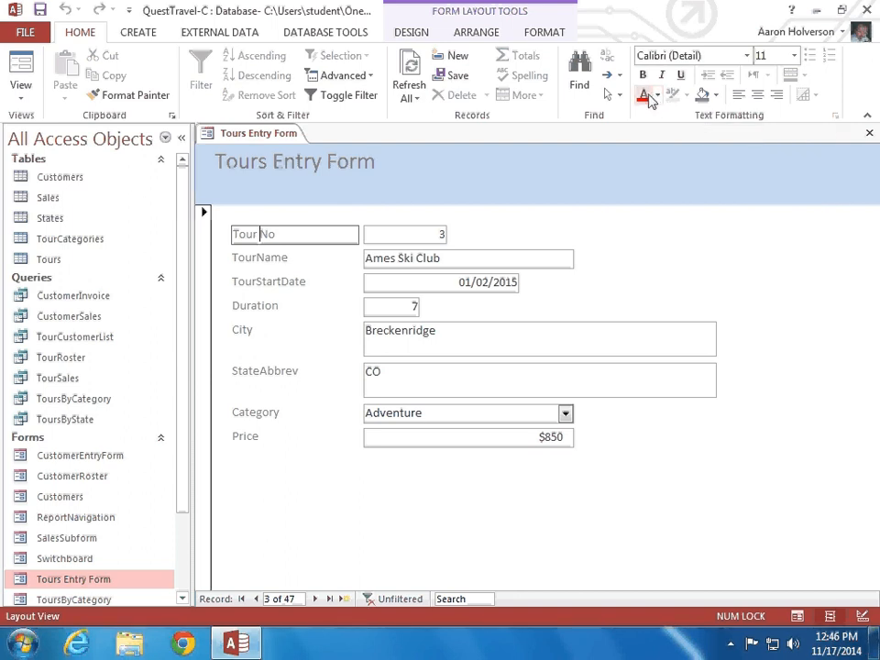
click(646, 98)
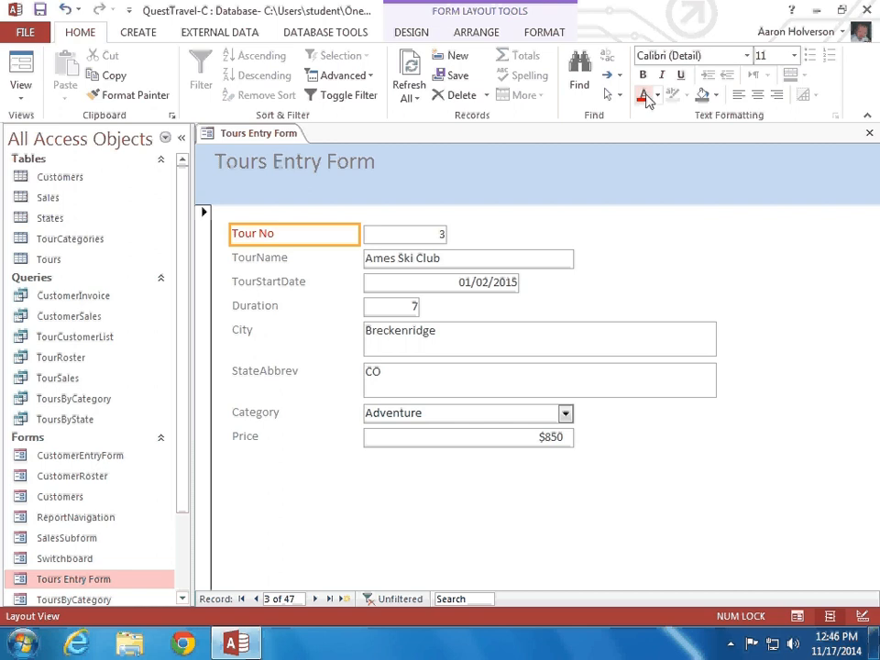
Change the TourName label to "Tour Name" and make its font color red
click(281, 264)
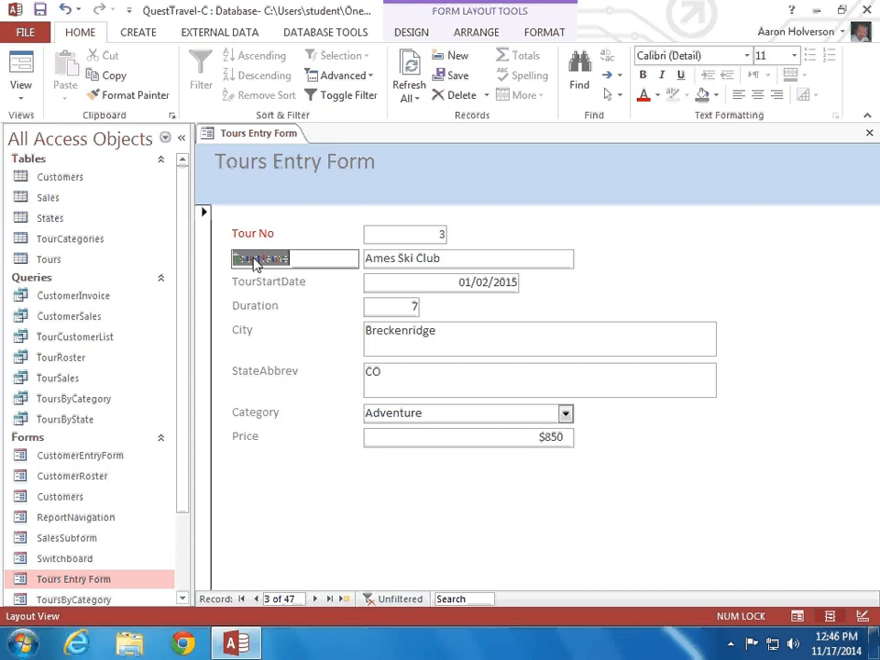
click(320, 260)
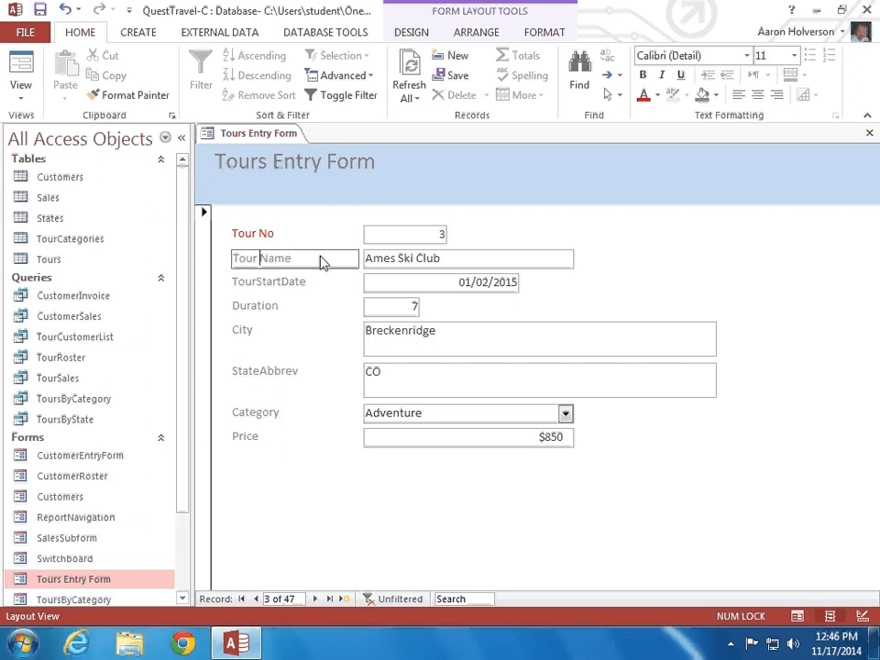
key(Return)
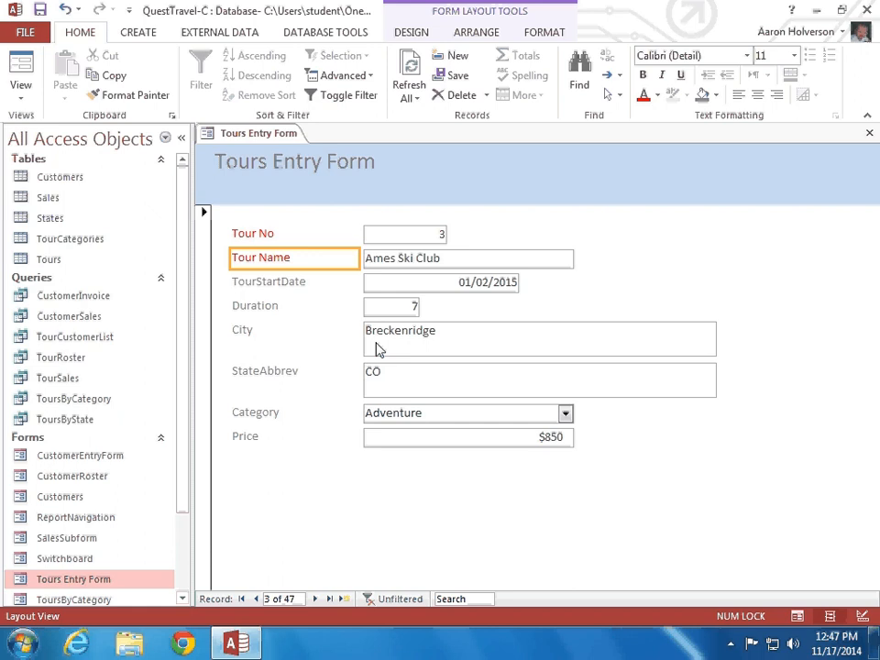
On the third tour record, narrow the City and StateAbbrev text boxes together to slightly less than the Category box's width
click(315, 598)
click(256, 598)
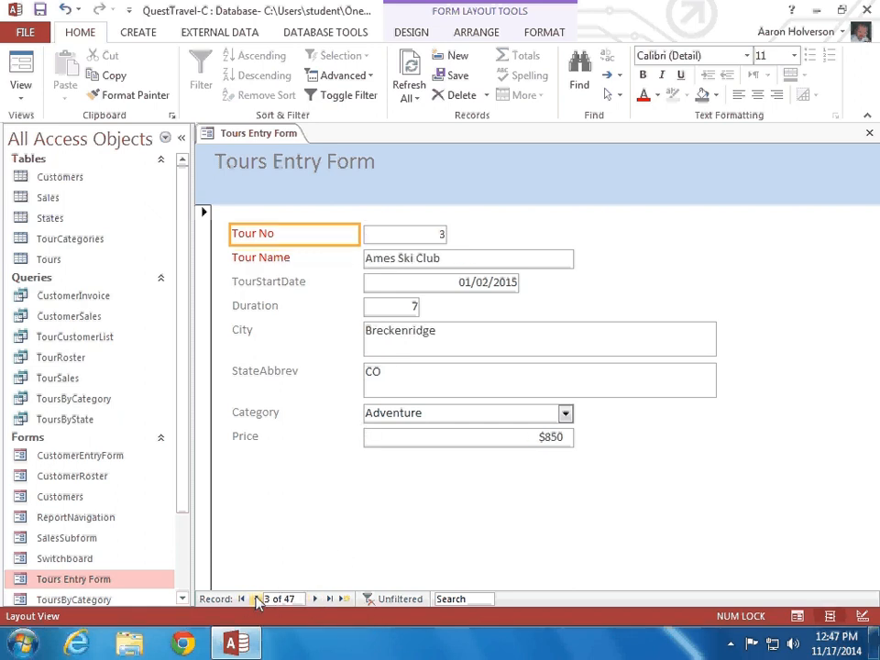
click(256, 599)
click(316, 598)
click(530, 344)
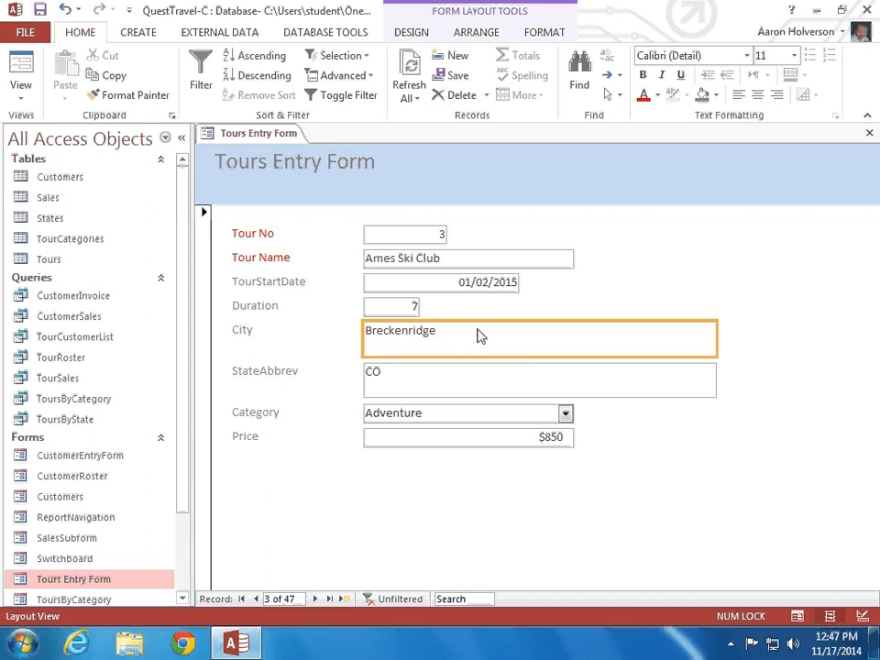
shift+click(473, 381)
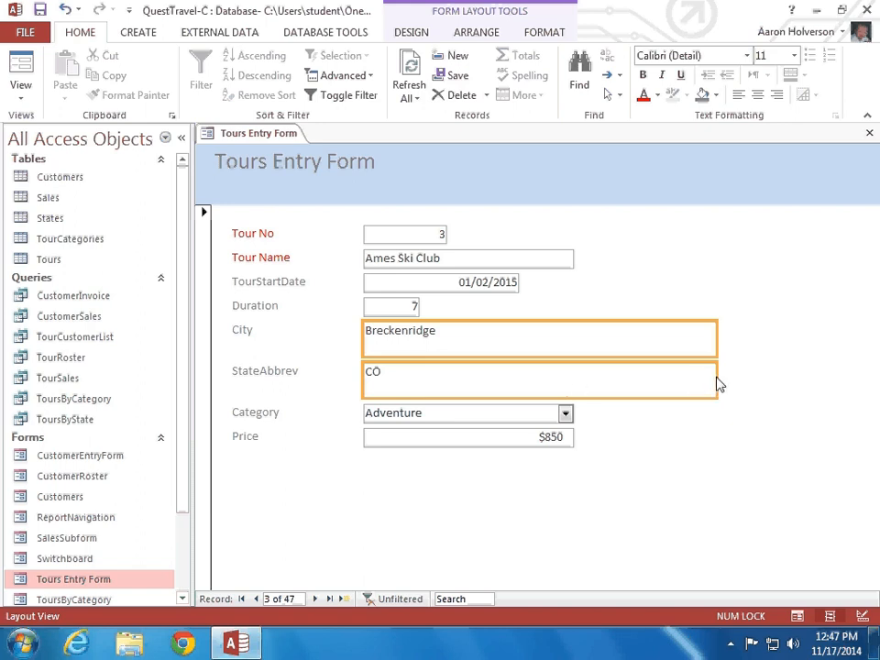
drag(719, 385, 559, 386)
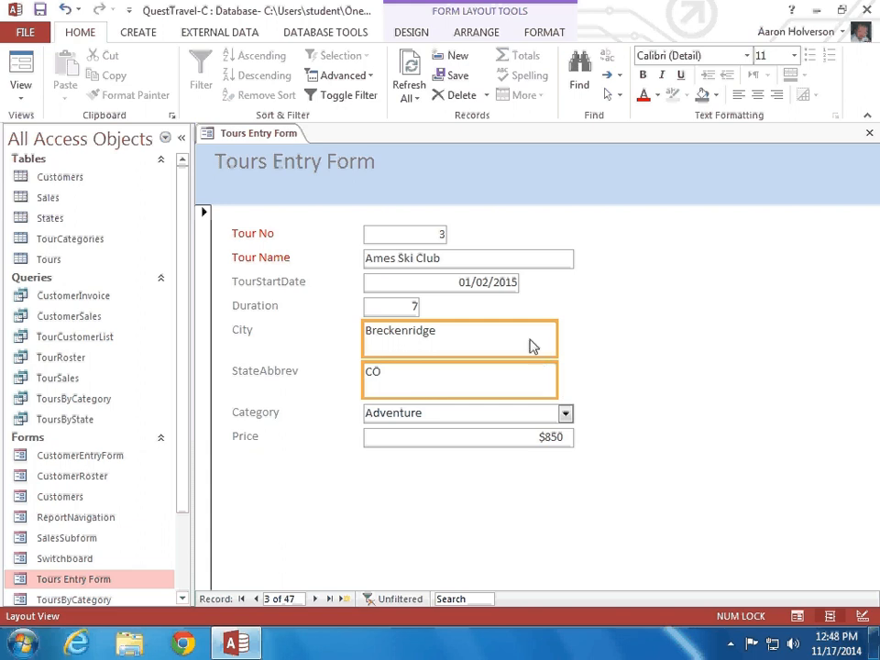
Change the next unspaced labels to "Tour Start Date" and "State Abbrev", and close the Tours Entry Form with its design changes saved
click(241, 287)
click(258, 282)
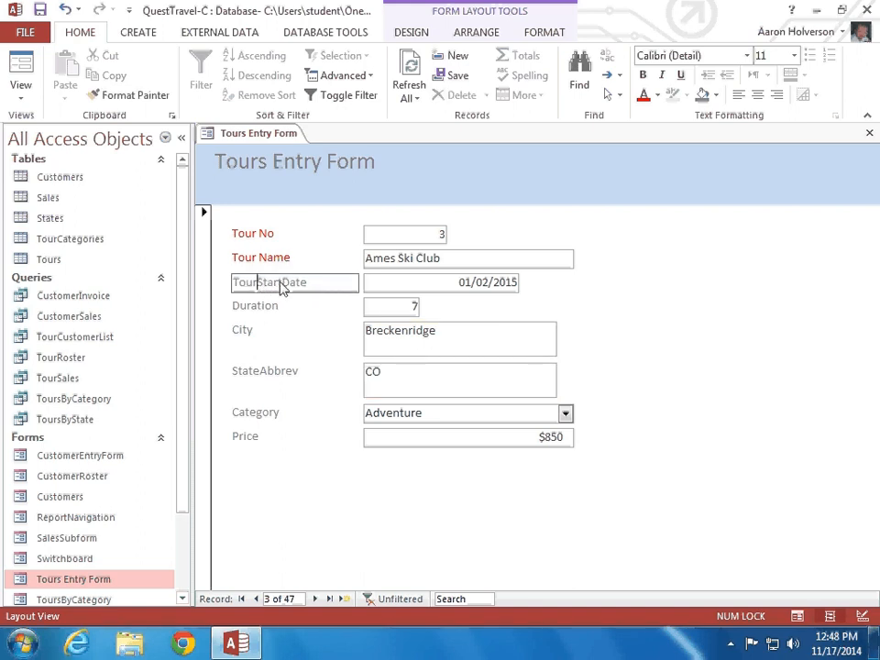
click(285, 284)
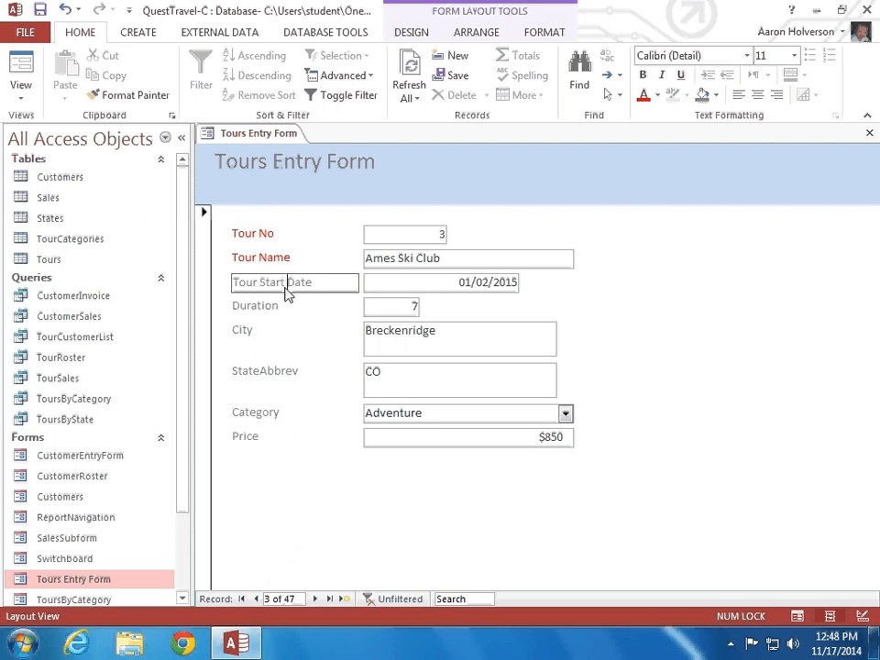
click(259, 373)
click(264, 375)
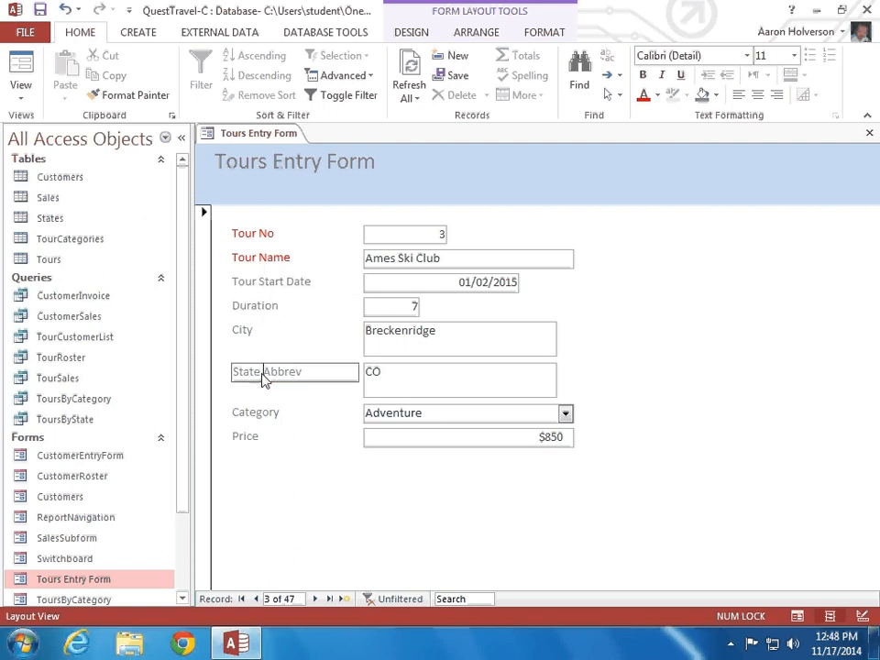
click(294, 417)
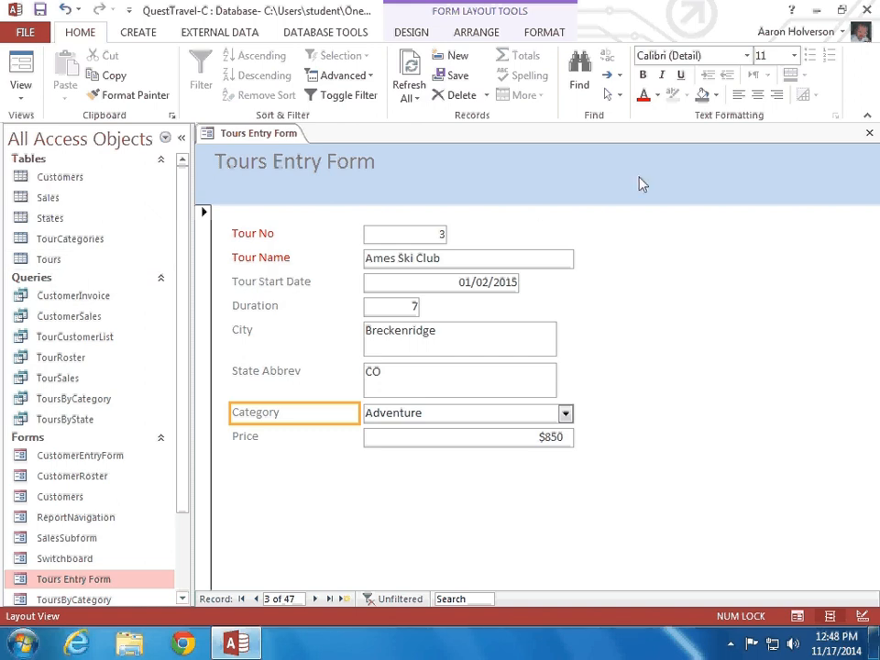
click(870, 136)
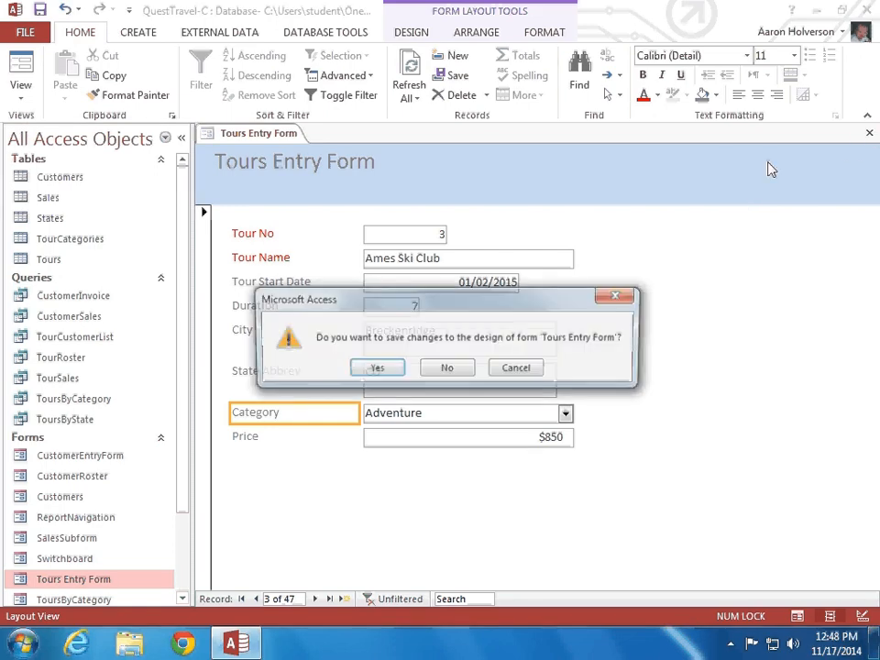
click(374, 370)
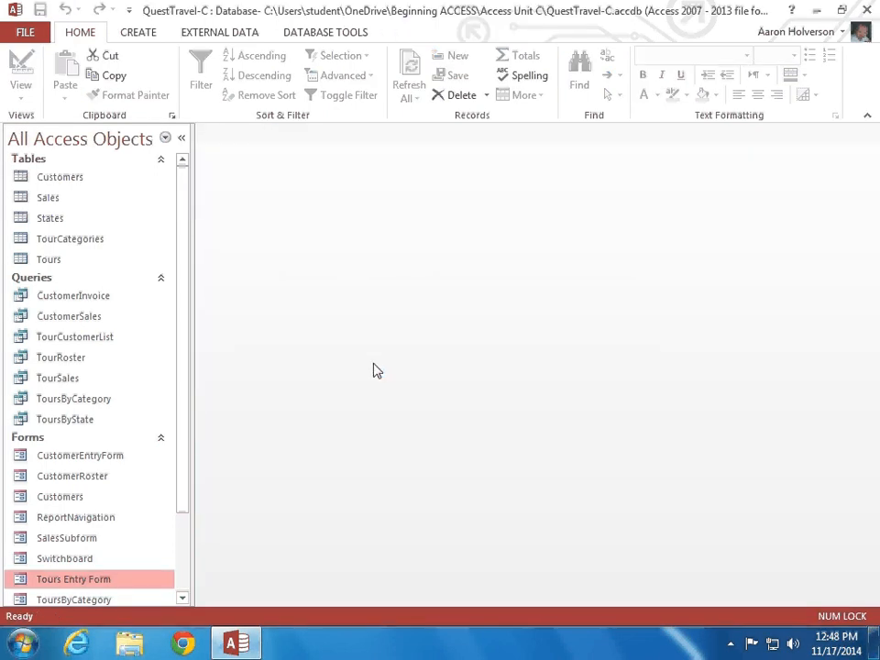
Widen the TourNo column of the Tours table to fit its heading, and close the table with the layout saved
double_click(51, 259)
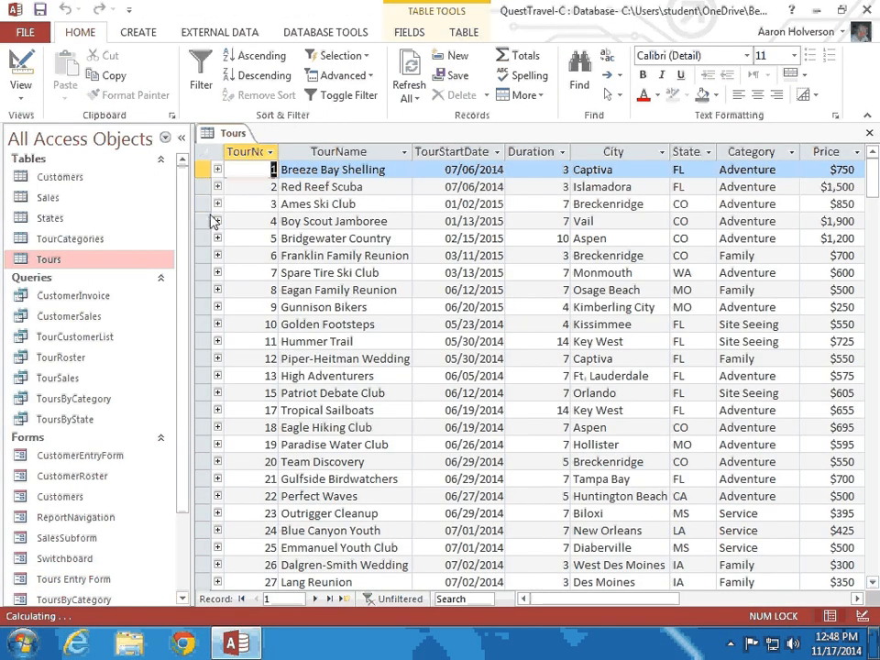
click(271, 152)
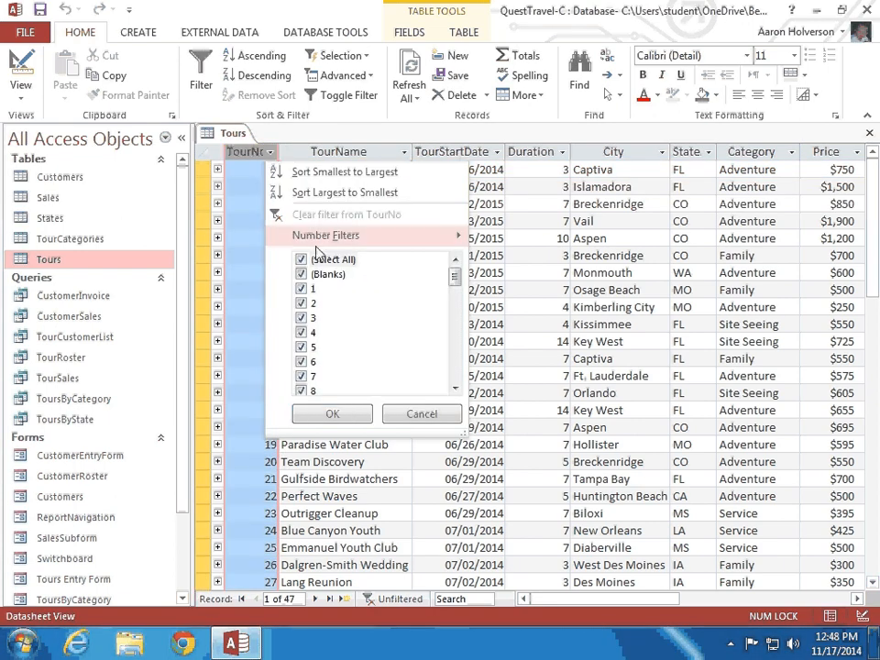
click(420, 414)
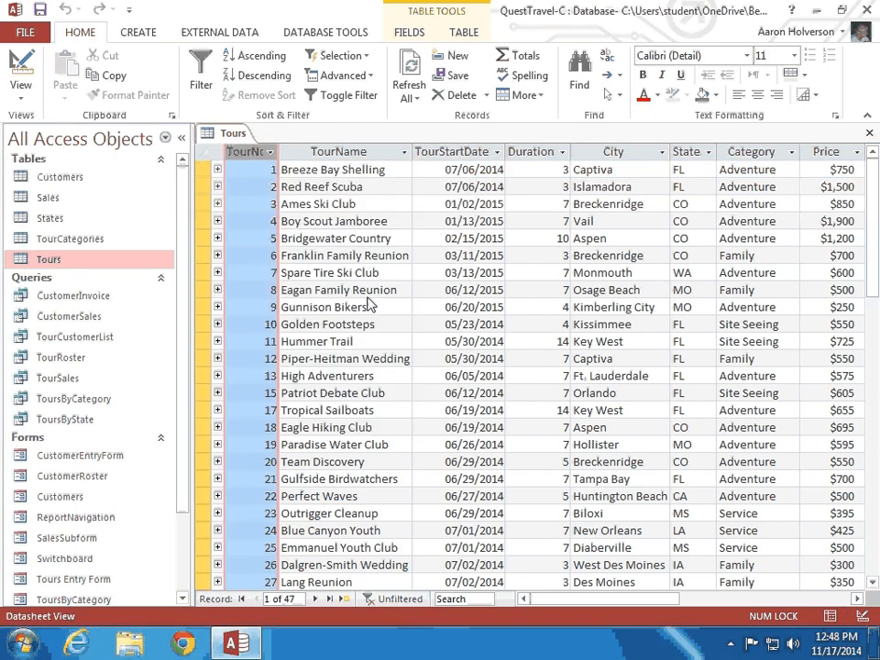
double_click(277, 152)
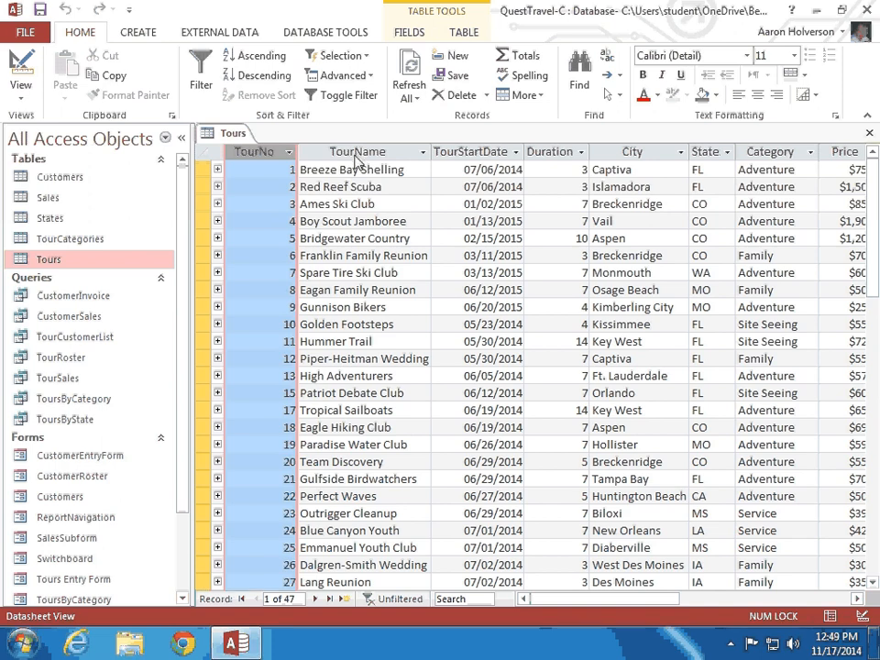
click(869, 133)
click(375, 369)
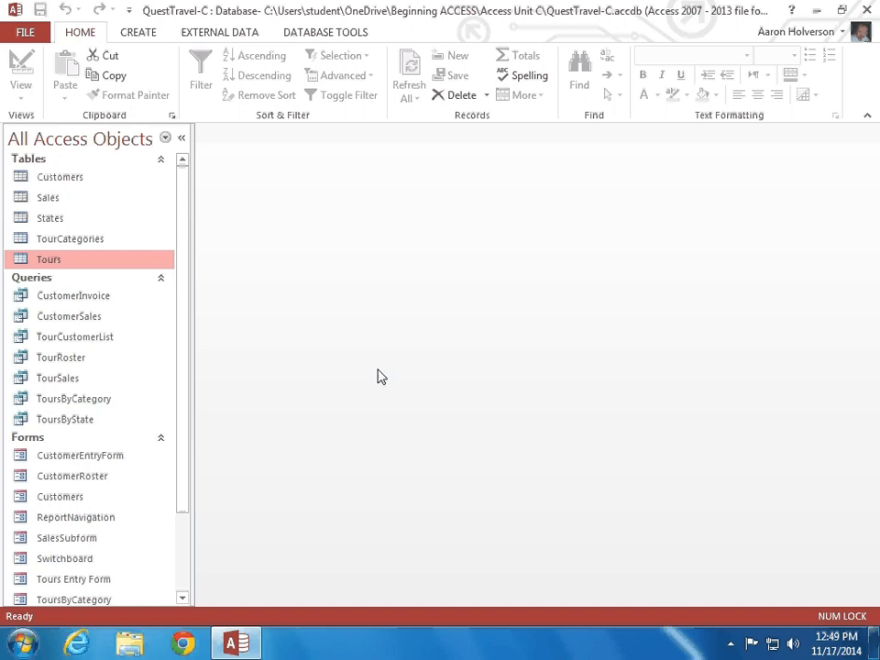
Reopen the Tours Entry Form in Layout View and show the Field List for adding existing fields
click(103, 579)
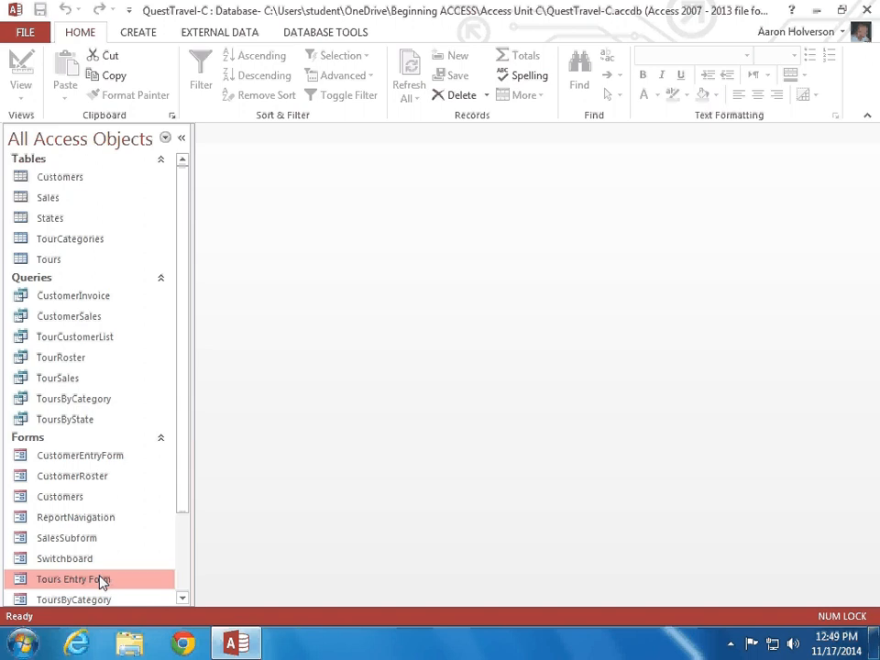
double_click(103, 579)
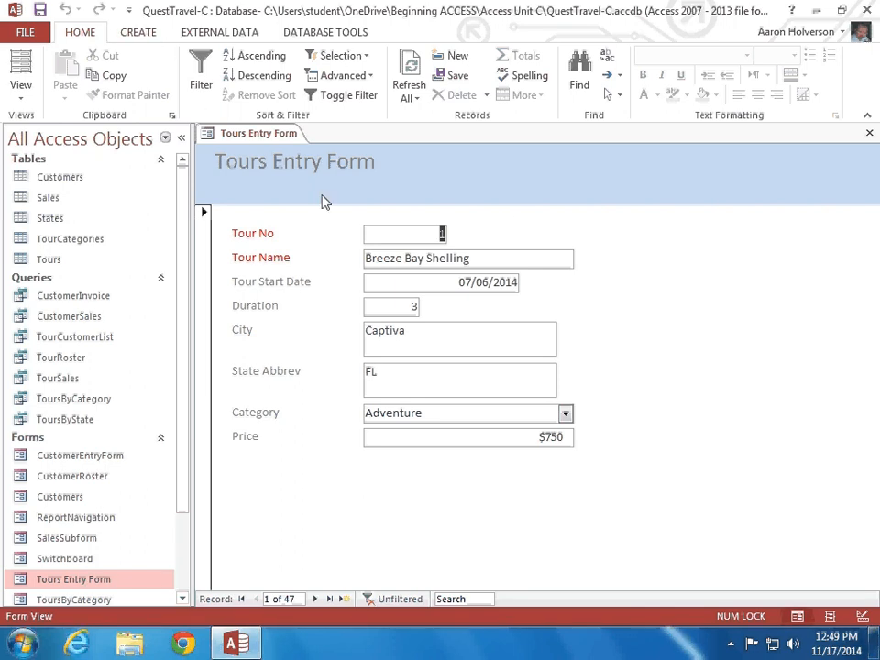
click(26, 92)
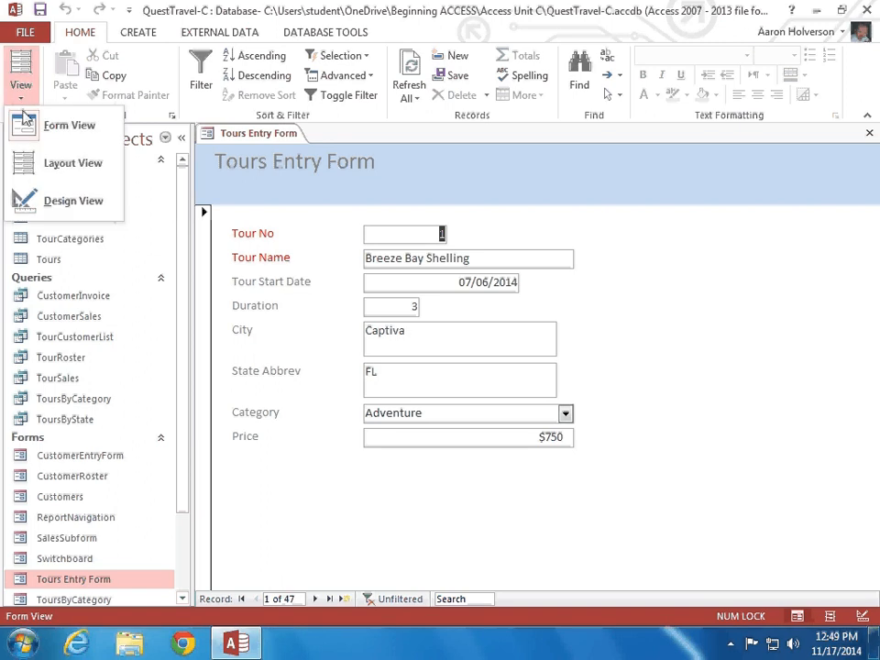
click(27, 166)
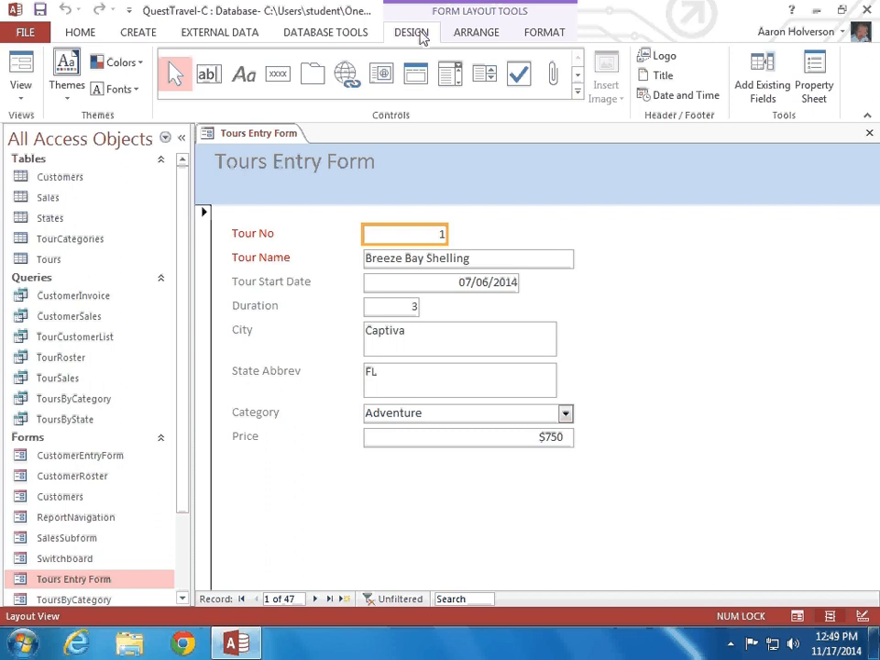
click(772, 91)
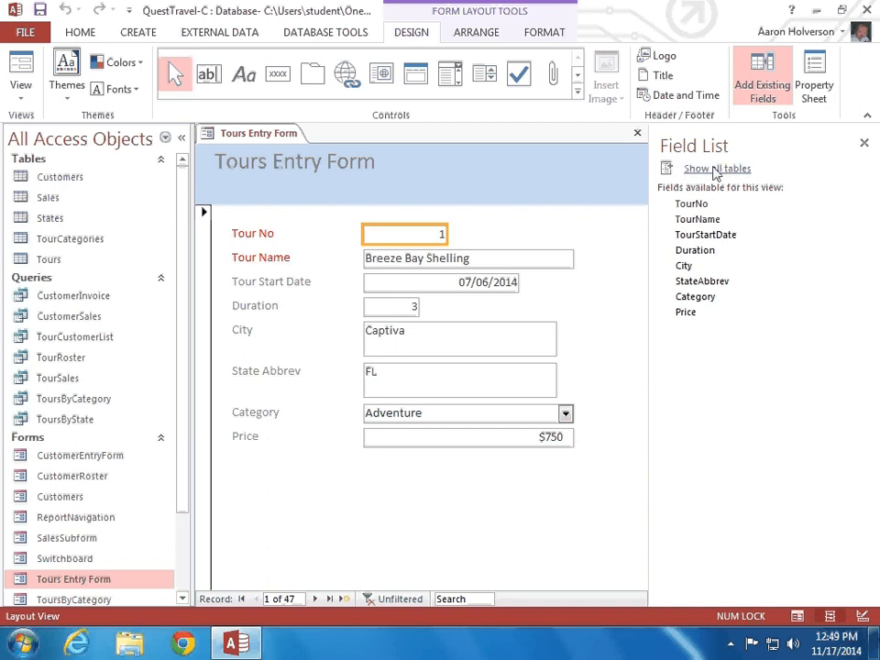
Add the Description field from the related TourCategories table to the form and place it directly below Price
click(720, 170)
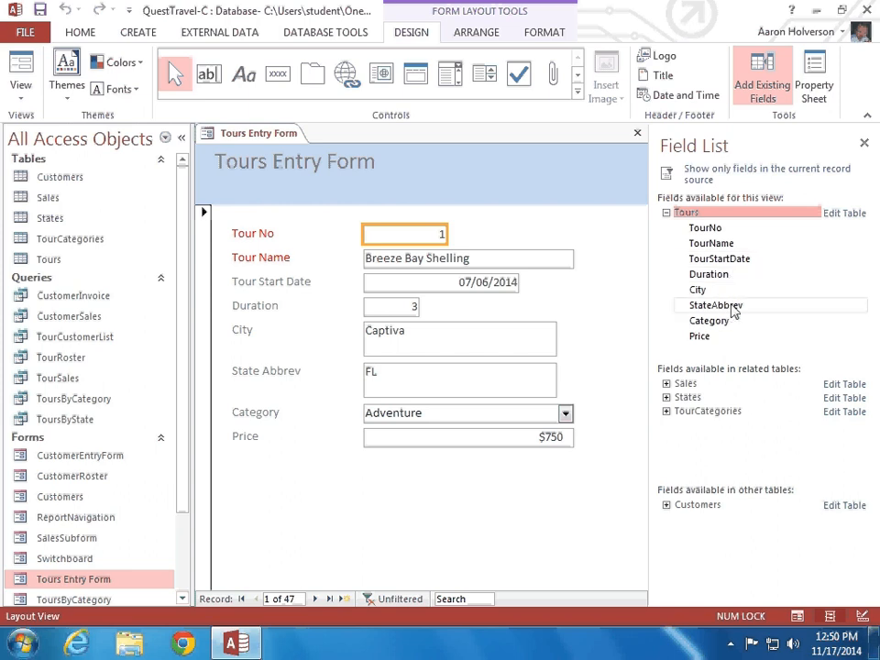
click(666, 412)
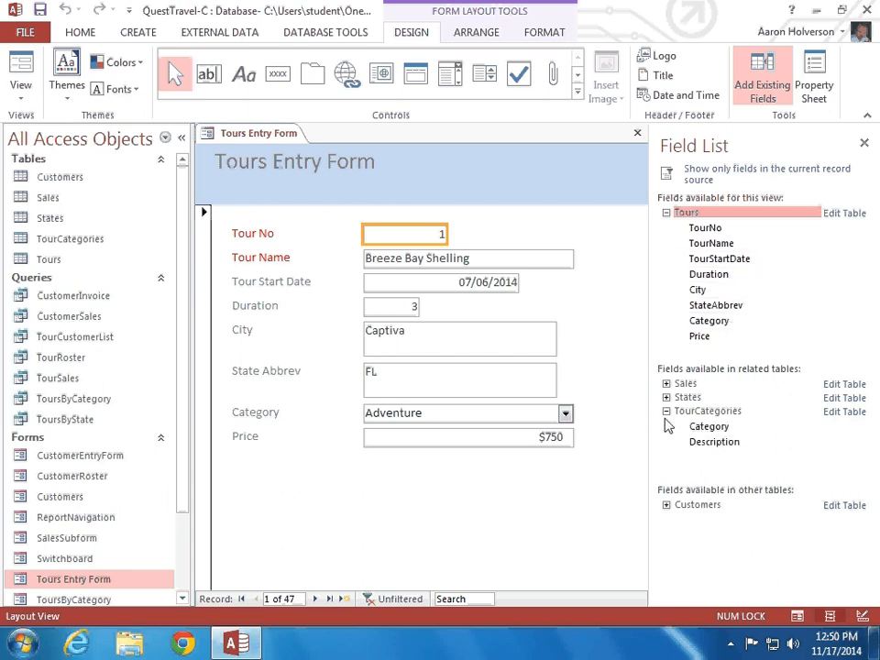
click(715, 444)
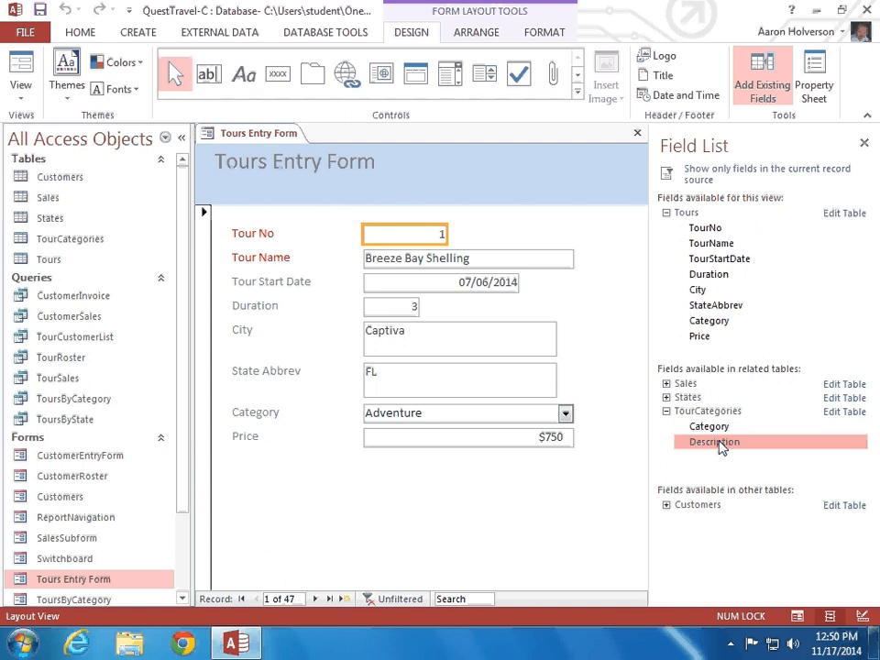
drag(722, 447, 267, 466)
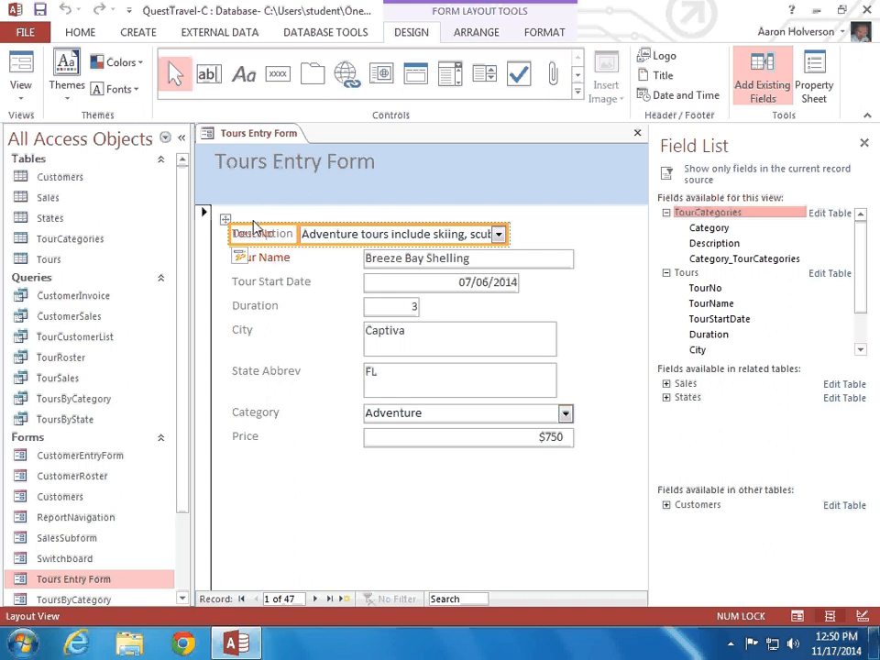
drag(225, 225, 229, 459)
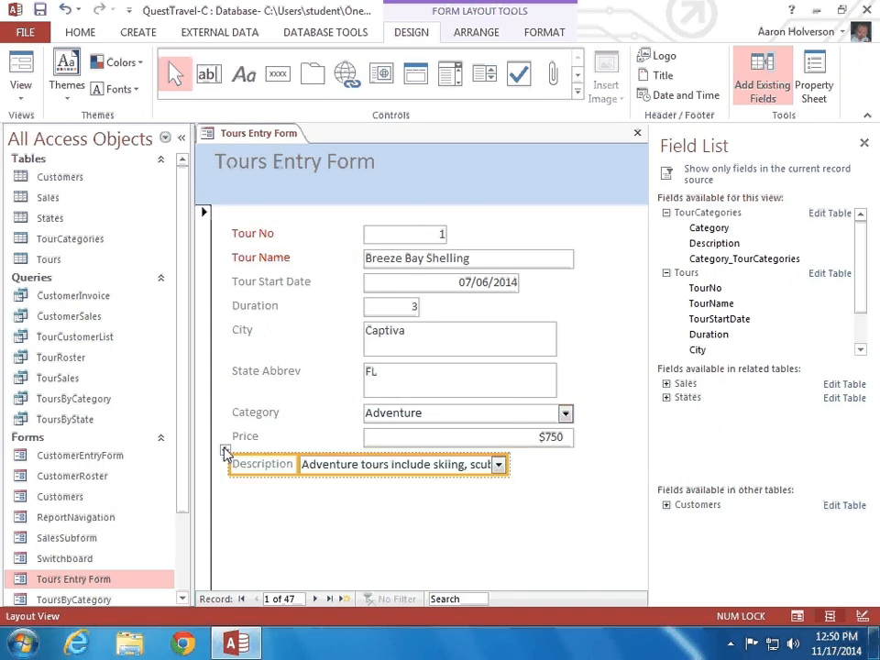
Resize the Description combo box so both its edges line up with the Price text box above
click(306, 470)
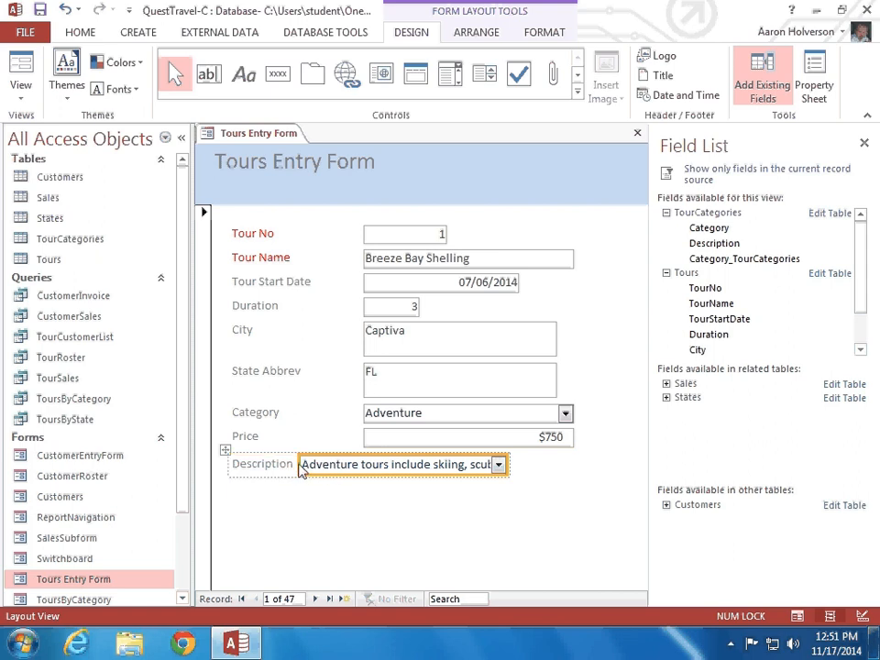
drag(302, 470, 363, 470)
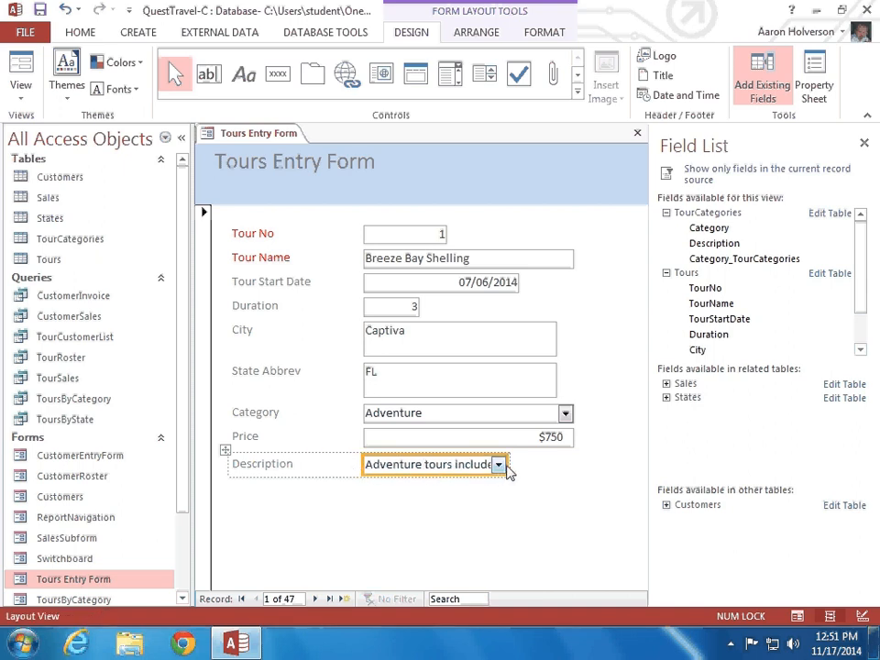
drag(509, 471, 574, 469)
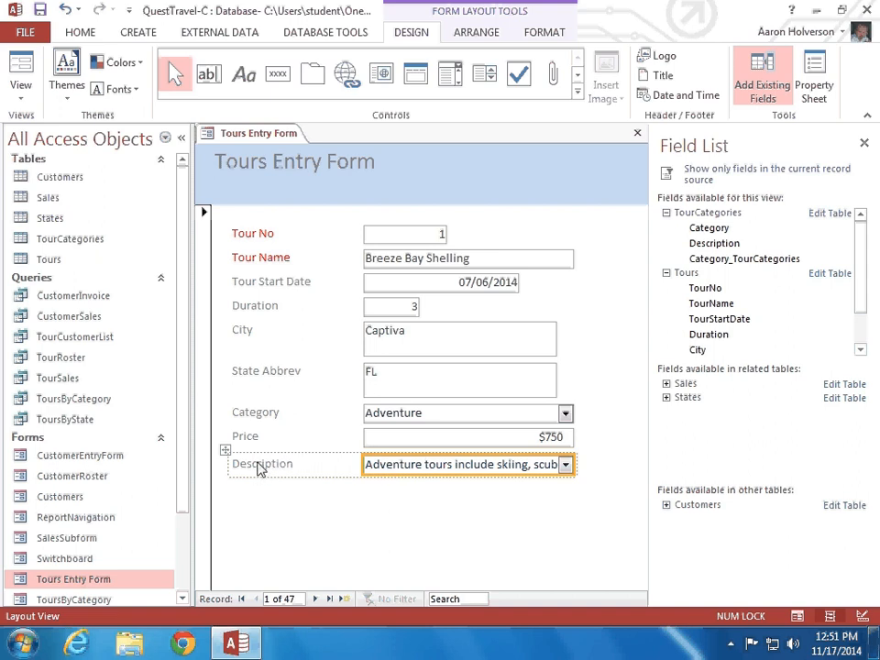
click(366, 471)
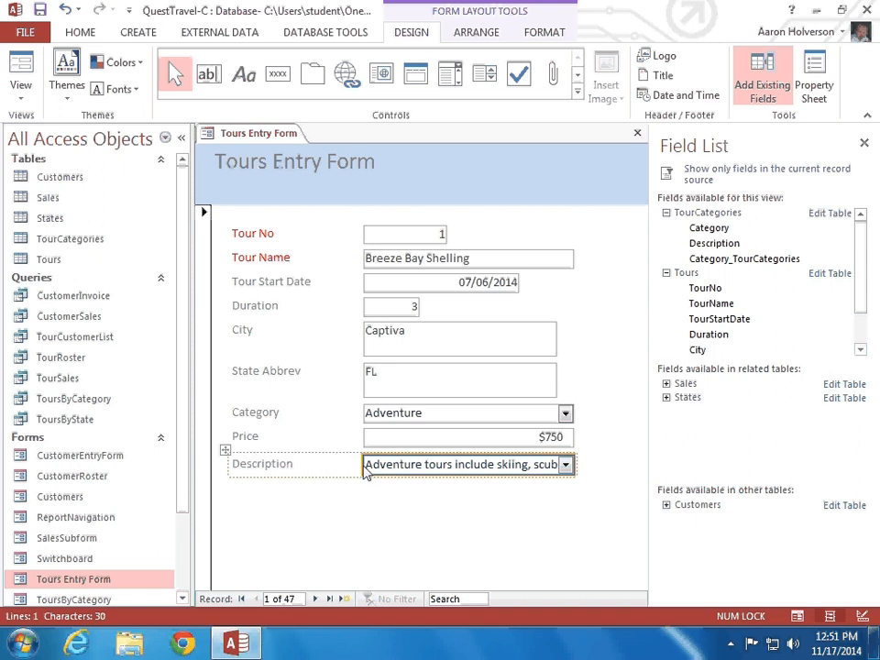
key(Escape)
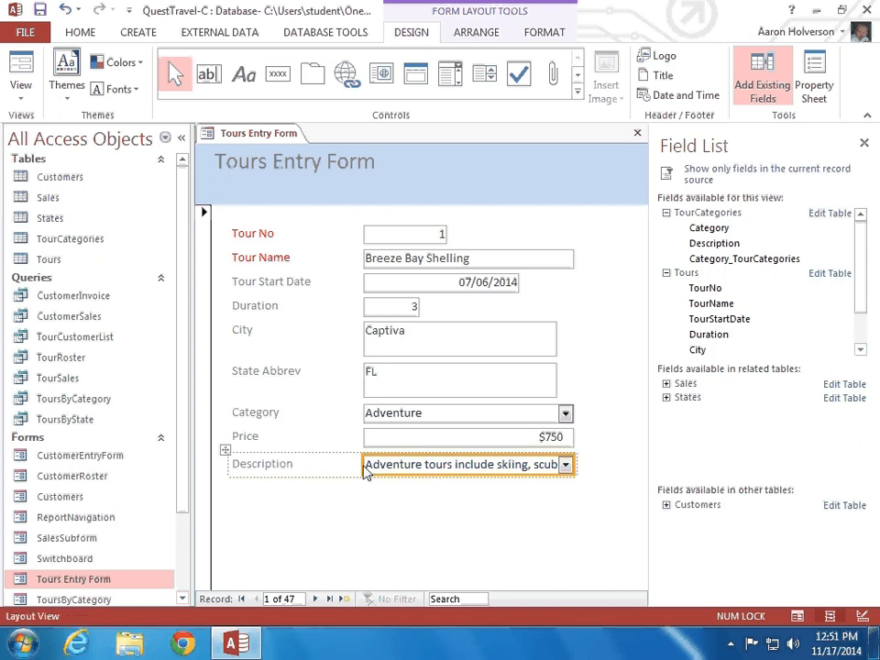
click(576, 471)
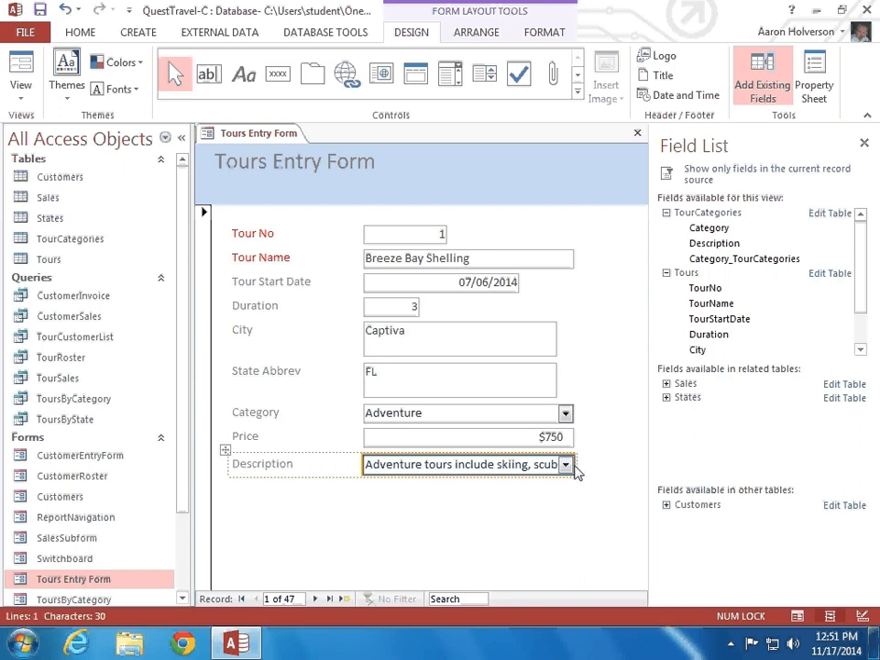
key(Escape)
Try a slightly wider Description label, restore its width, and compare it with the Price label
click(270, 467)
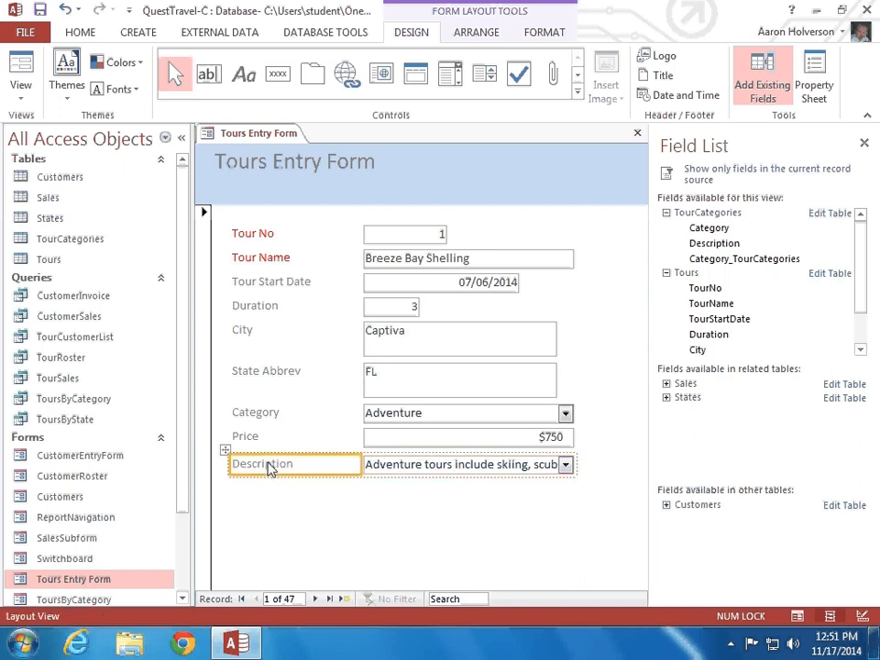
click(353, 466)
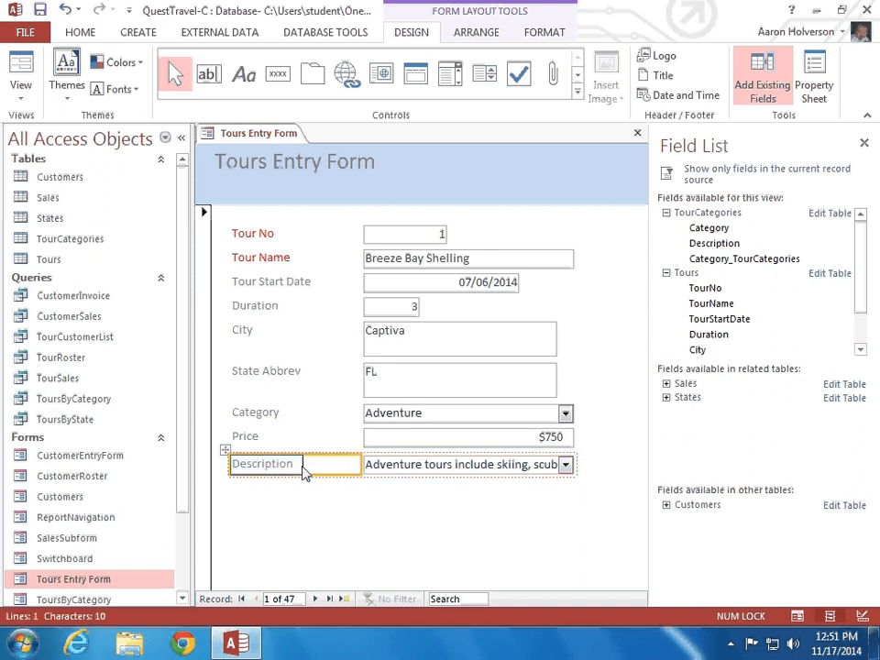
key(End)
key(Return)
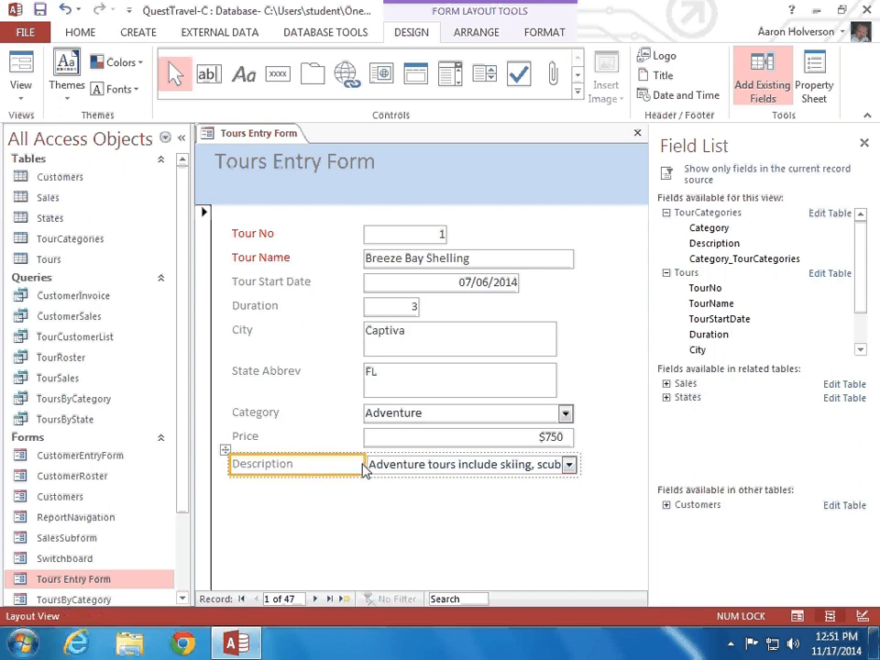
click(363, 467)
key(BackSpace)
key(Return)
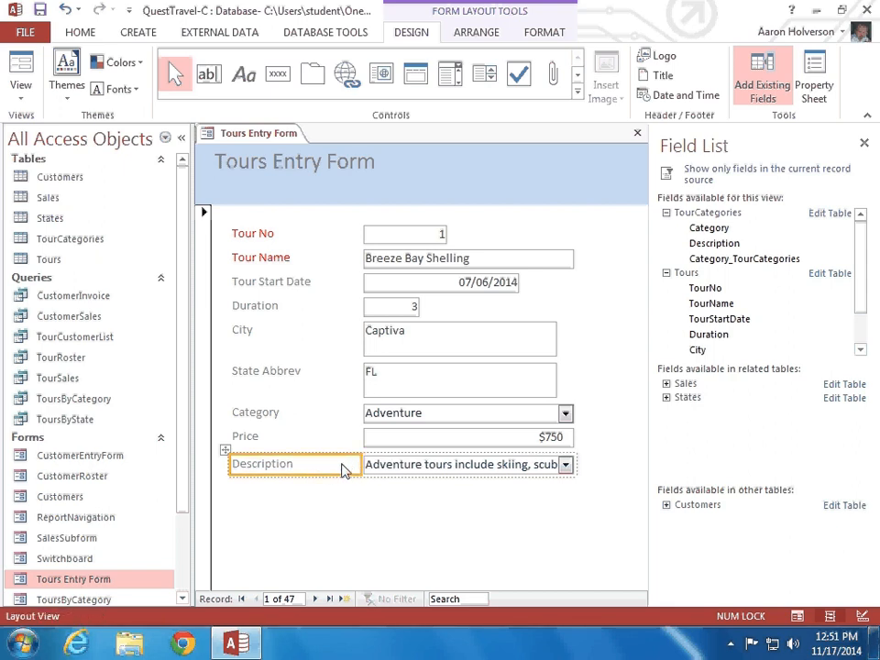
click(321, 446)
click(322, 467)
click(315, 444)
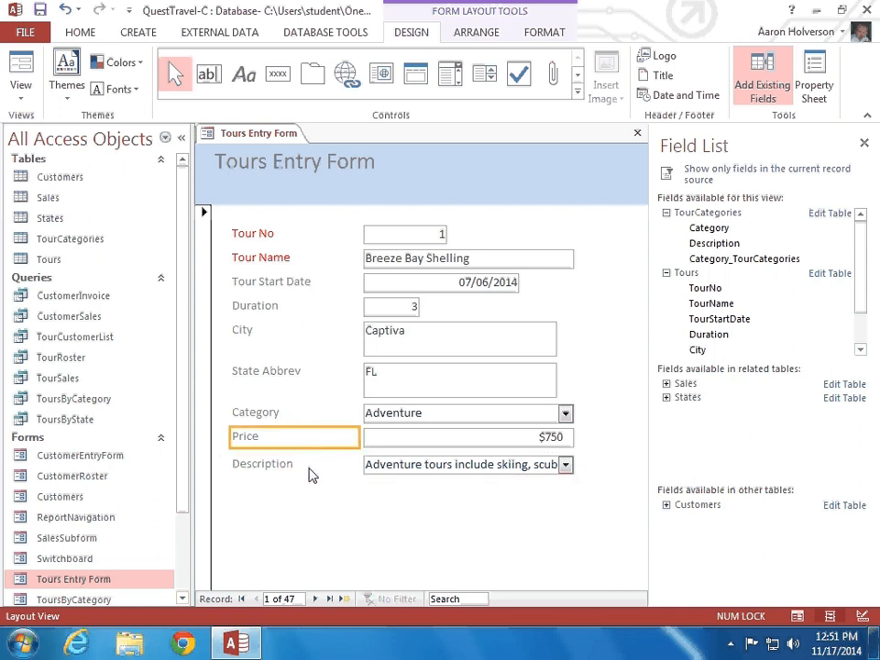
click(311, 468)
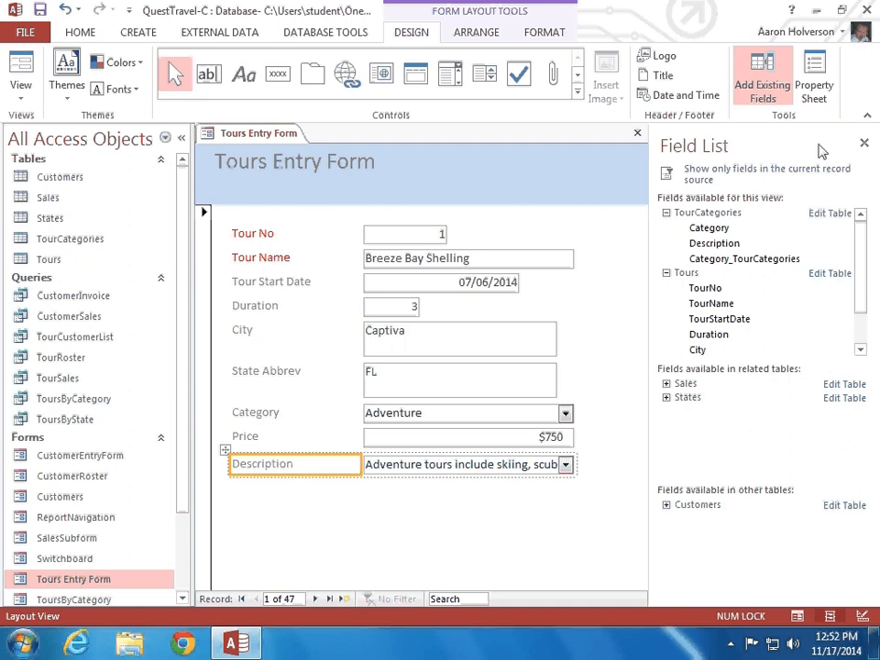
Hide the Field List and switch the Tours Entry Form to Form View
click(766, 77)
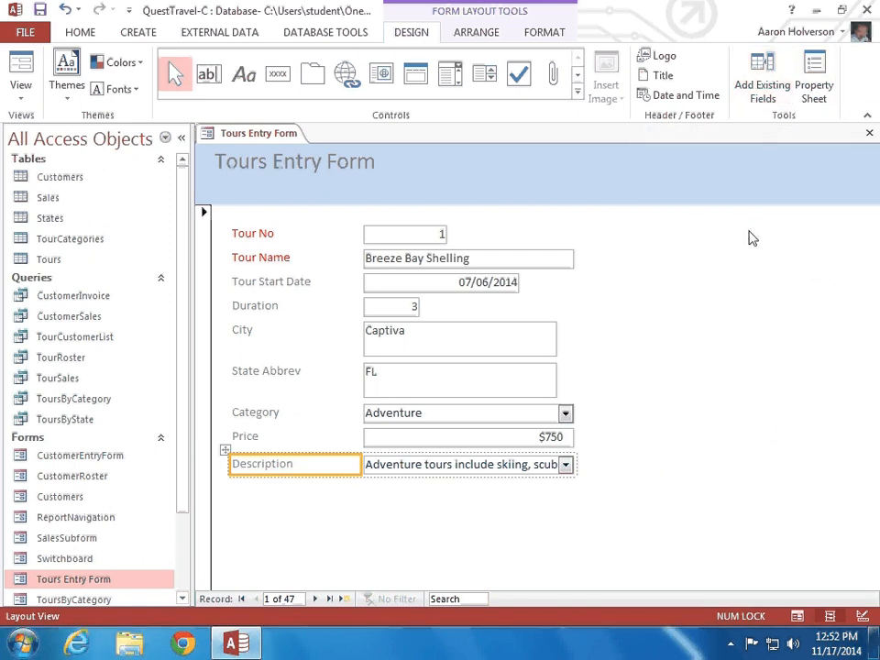
click(21, 92)
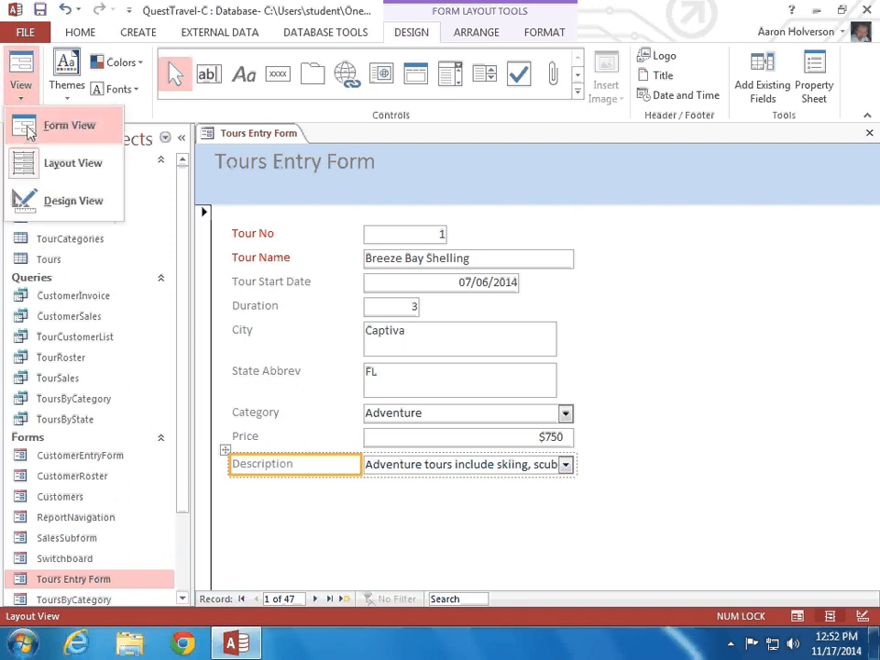
click(69, 126)
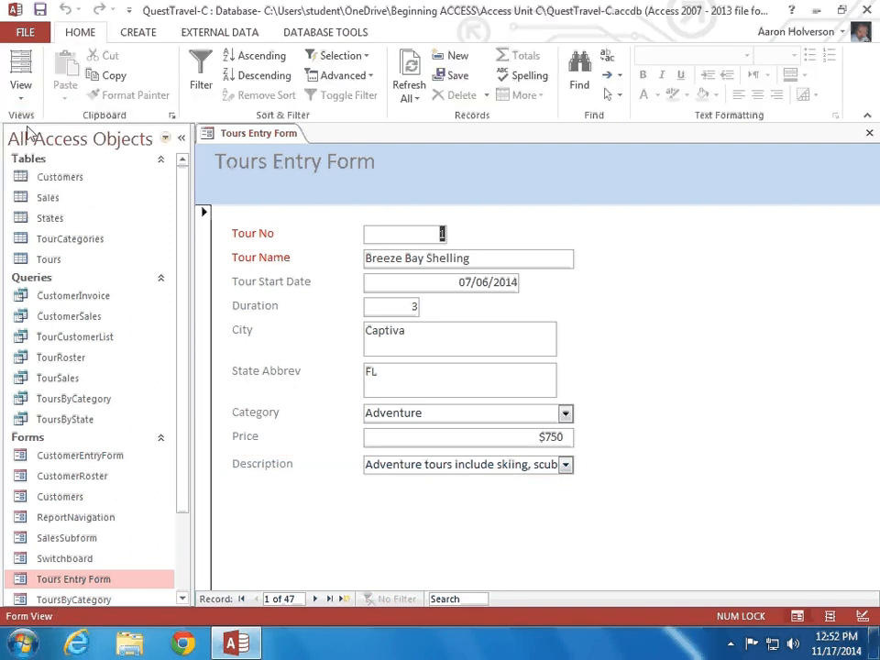
Go to a new blank tour record and examine the choices in its Description list
click(344, 600)
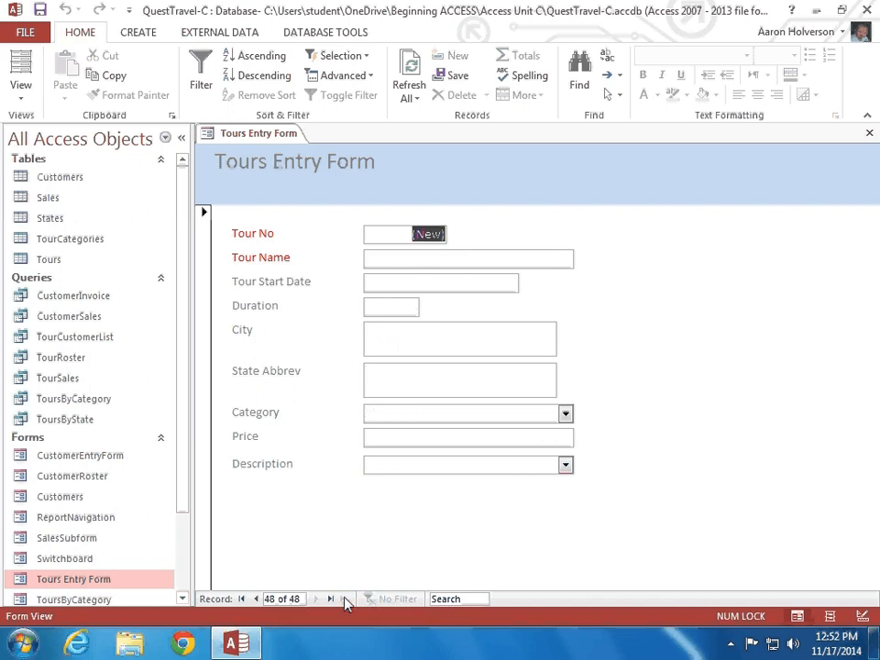
click(564, 466)
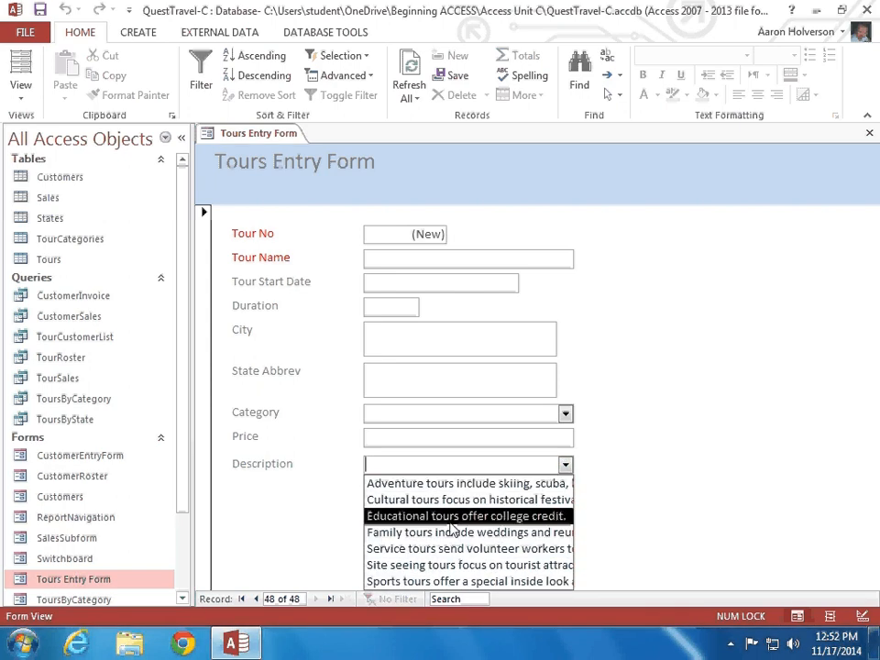
click(301, 514)
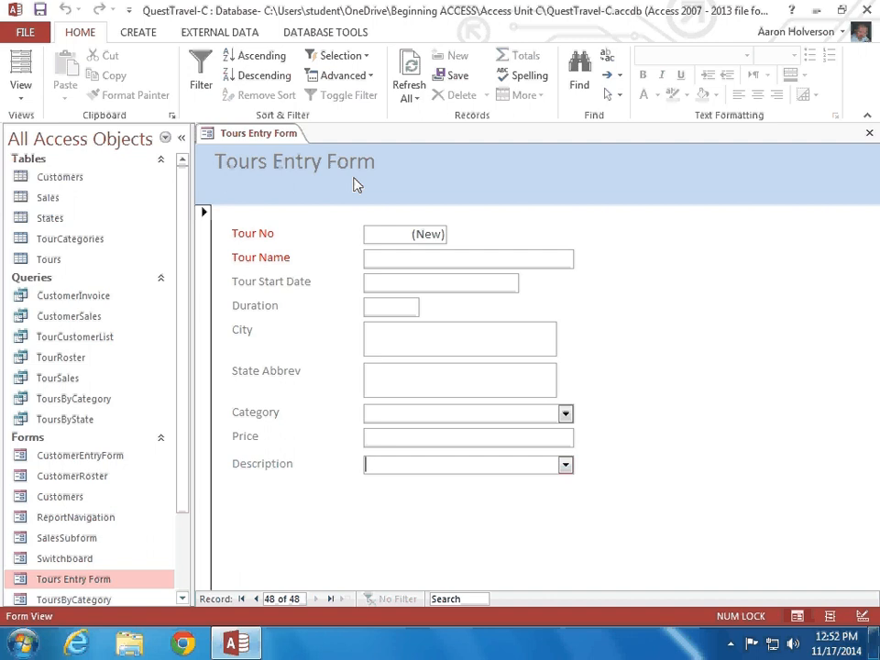
In Design View, size the City and State Abbrev labels and text boxes together to the shortest height
click(19, 87)
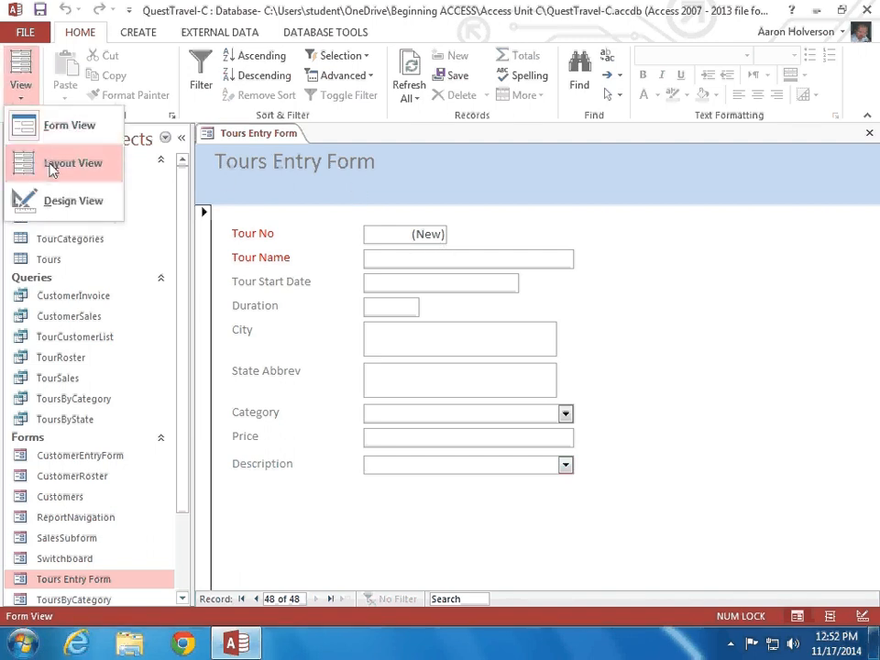
click(55, 205)
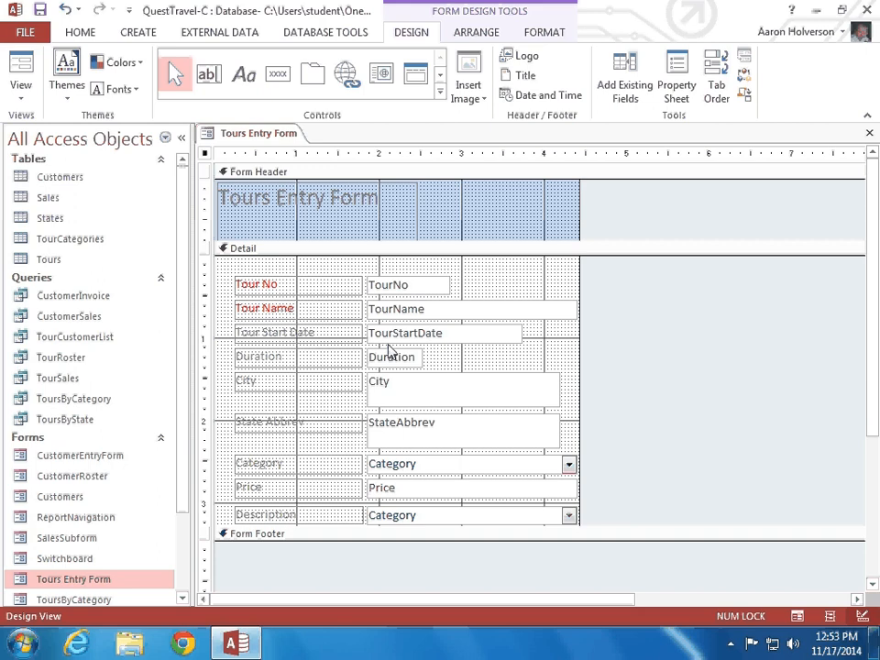
click(310, 386)
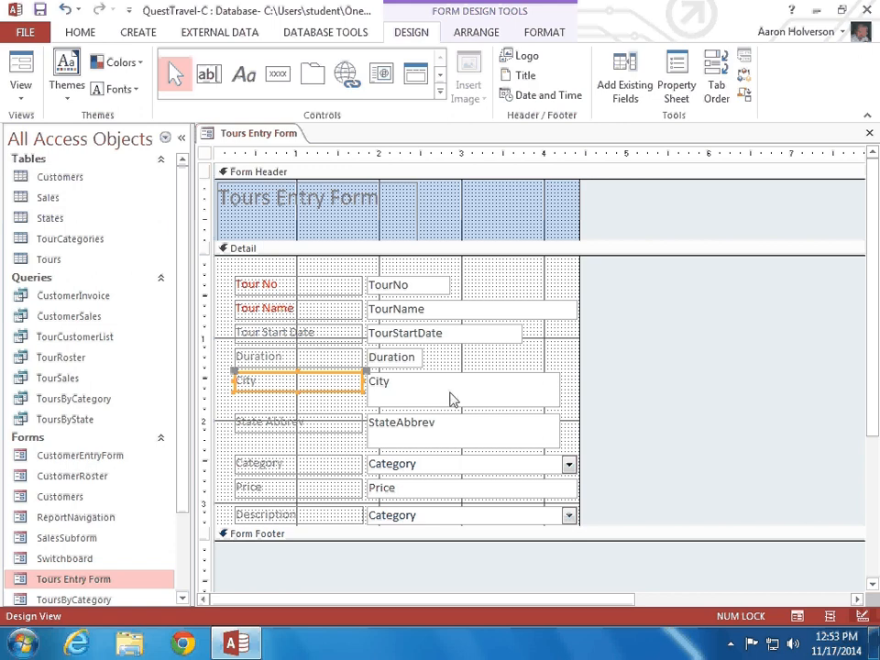
shift+click(410, 392)
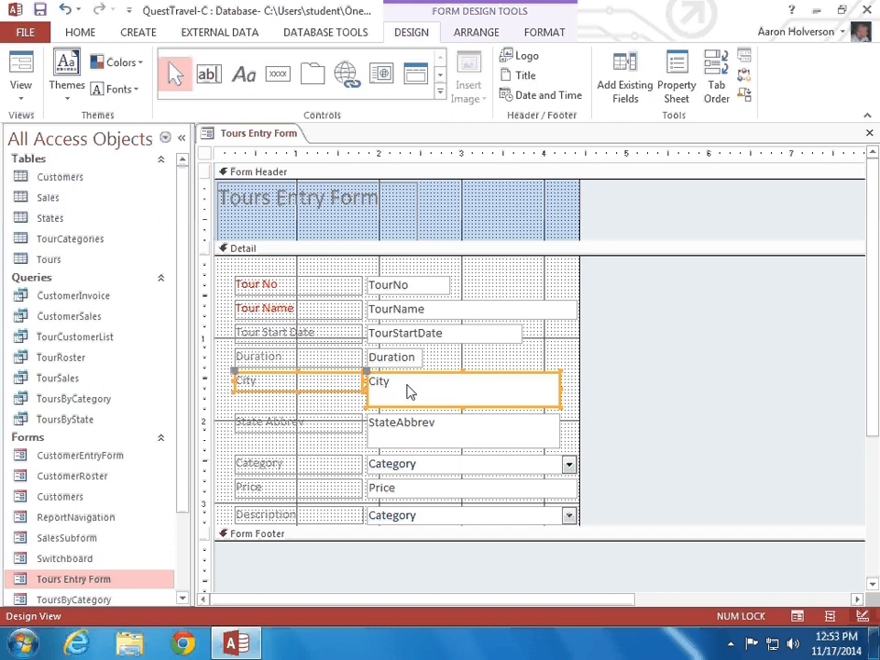
shift+click(284, 425)
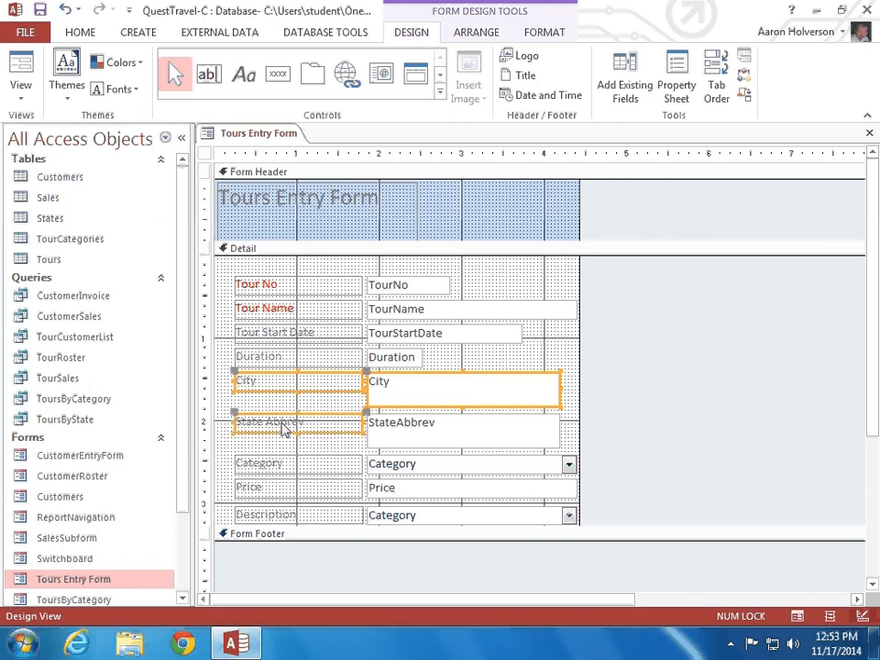
shift+click(414, 435)
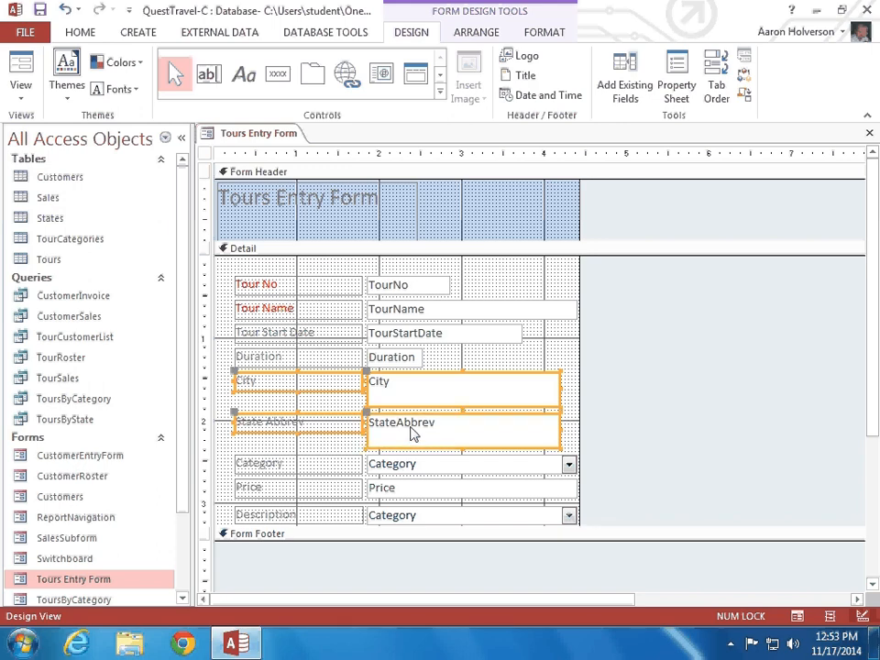
click(470, 33)
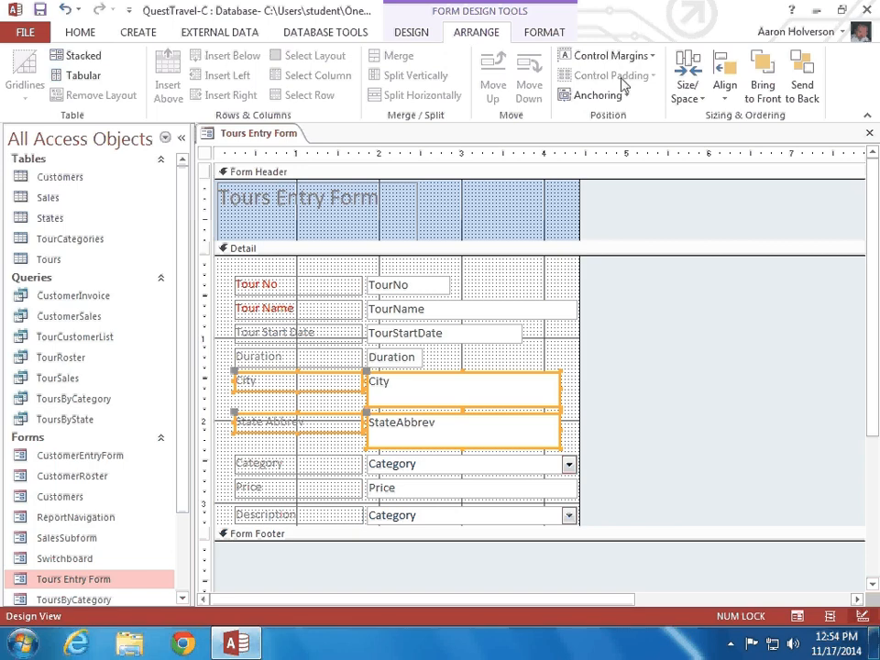
click(689, 83)
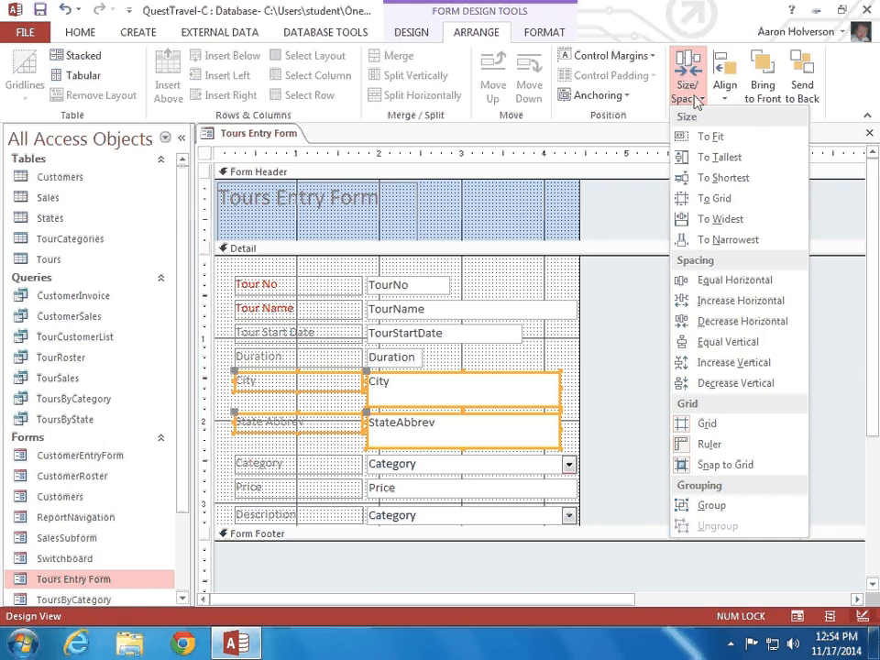
click(719, 178)
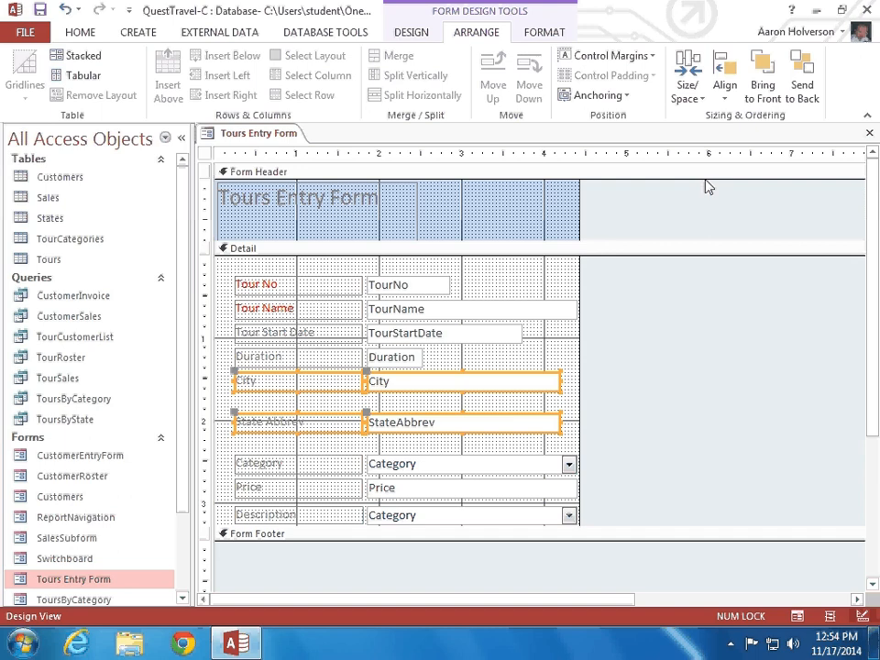
click(516, 278)
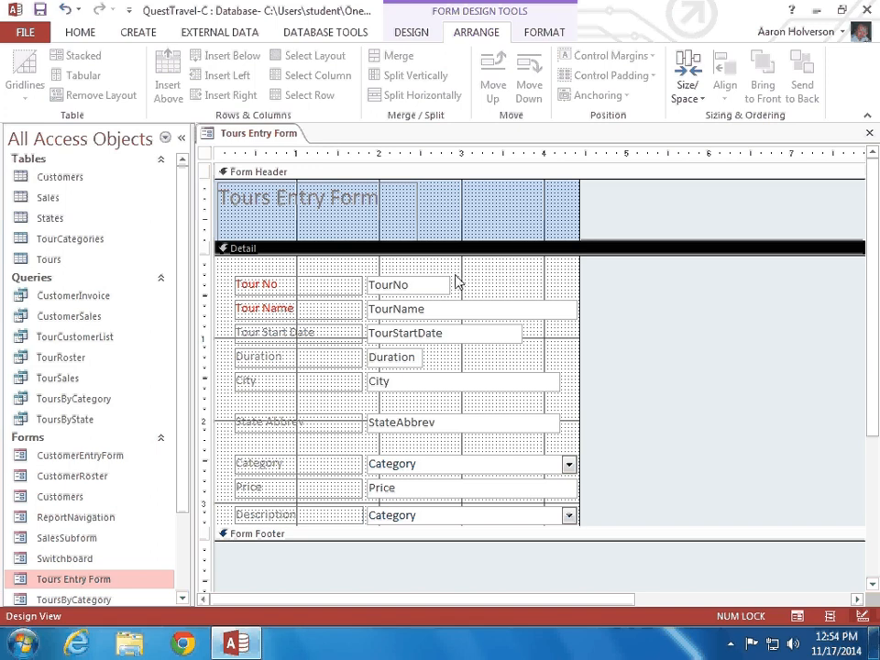
Move the StateAbbrev text box with its label up to sit directly beneath the City row
click(421, 426)
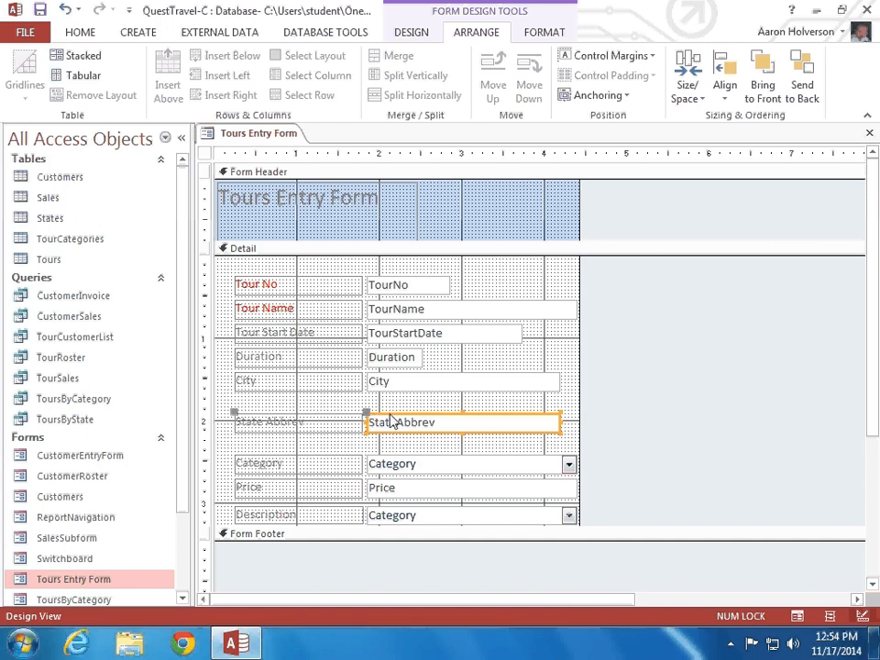
drag(394, 426, 393, 404)
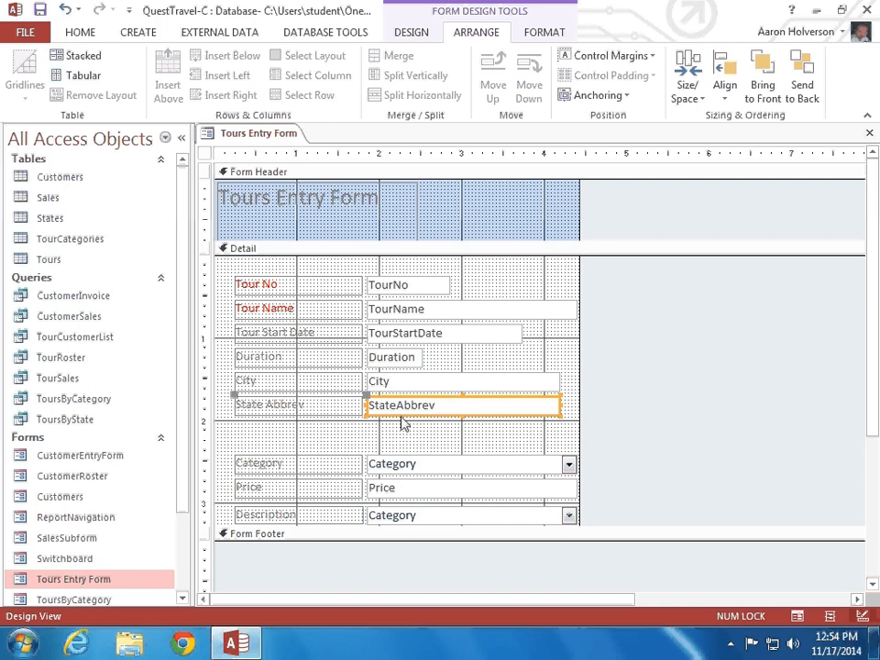
Move the StateAbbrev row down to sit directly above Category and the City row directly above StateAbbrev, leaving a gap beneath Duration
drag(402, 420, 403, 454)
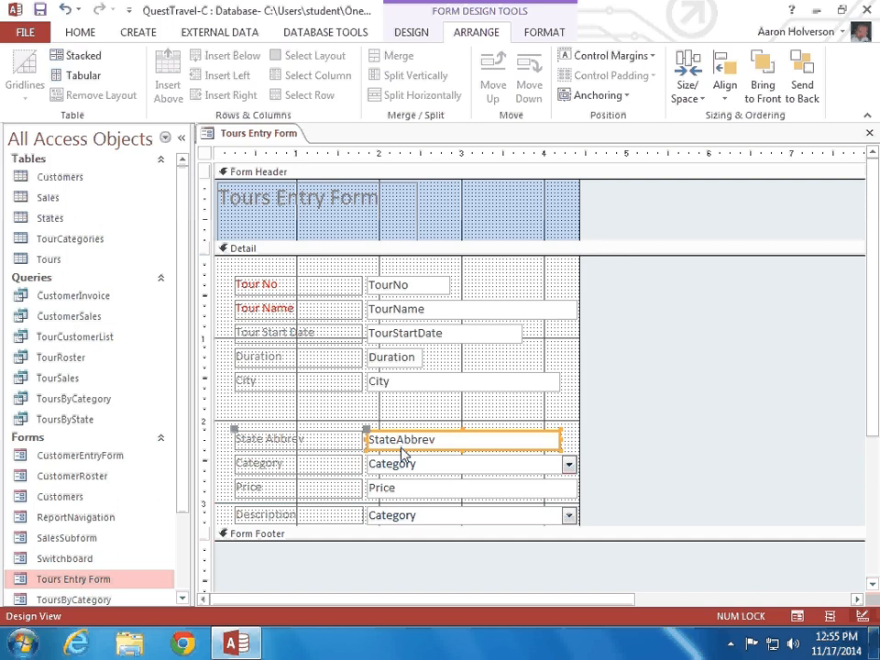
click(409, 398)
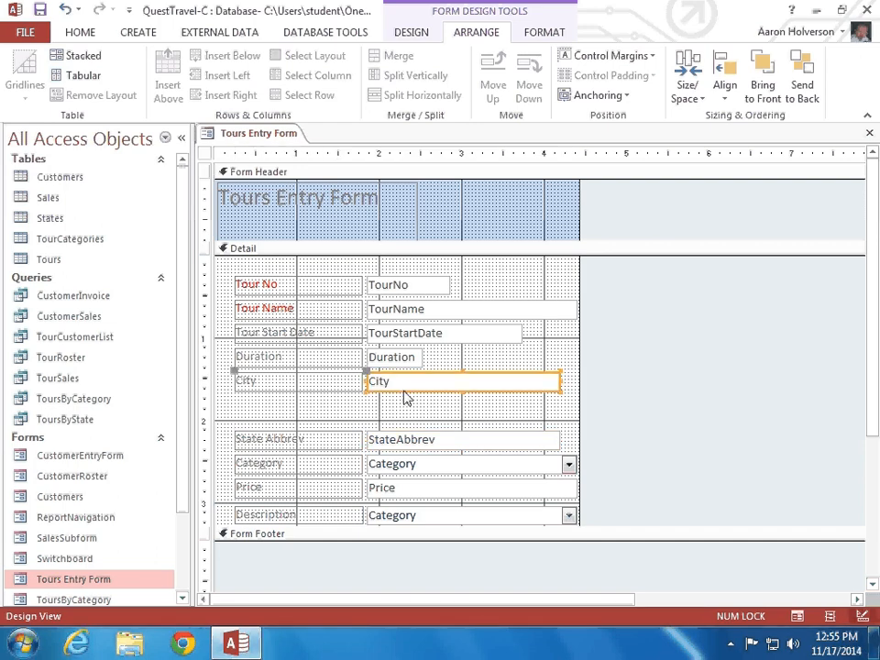
click(405, 399)
drag(406, 399, 407, 428)
click(419, 394)
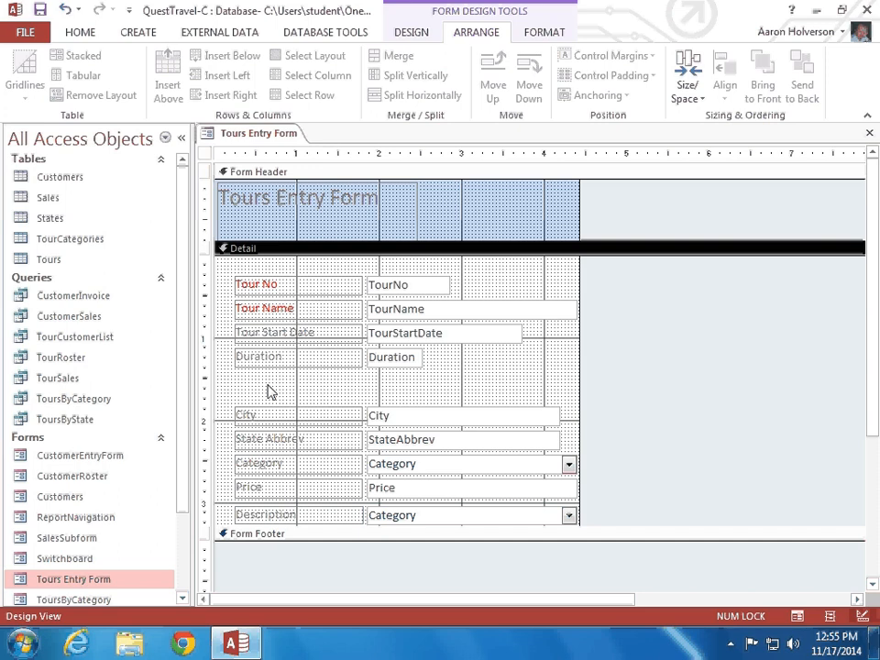
Add an unbound text box in the gap between Duration and City, and shift it sideways so it no longer overlaps its label
click(411, 33)
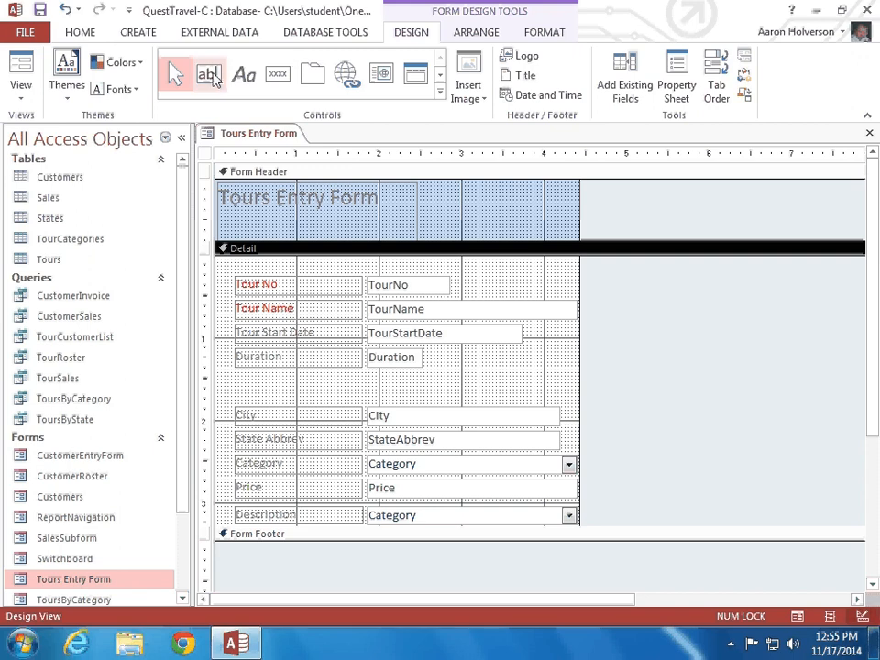
click(210, 76)
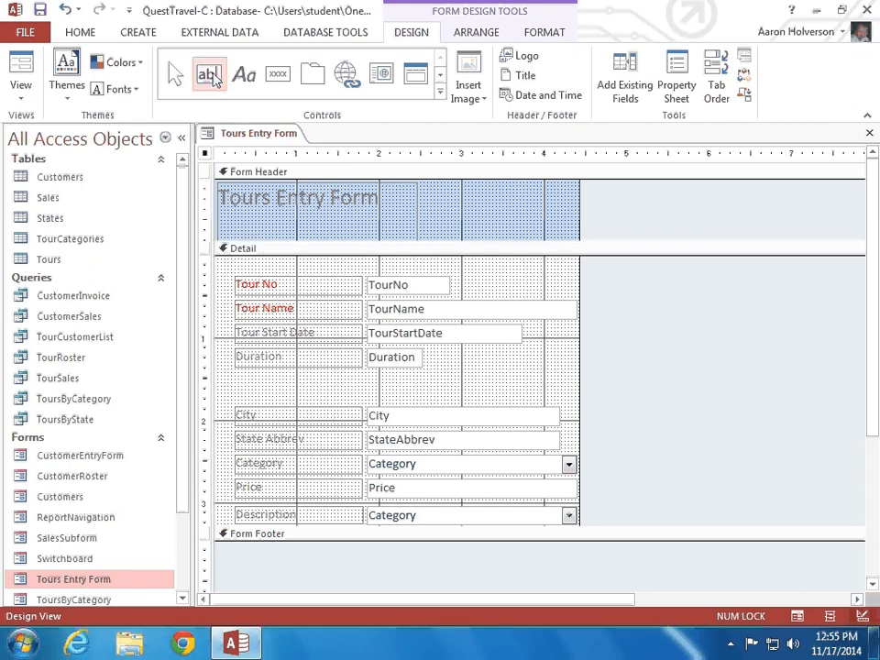
click(237, 390)
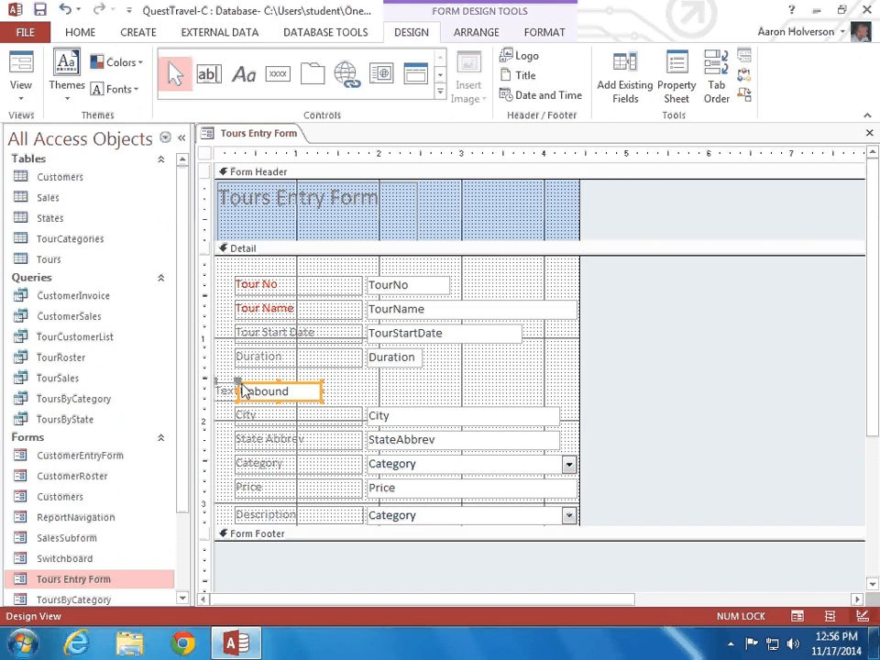
drag(239, 384, 311, 391)
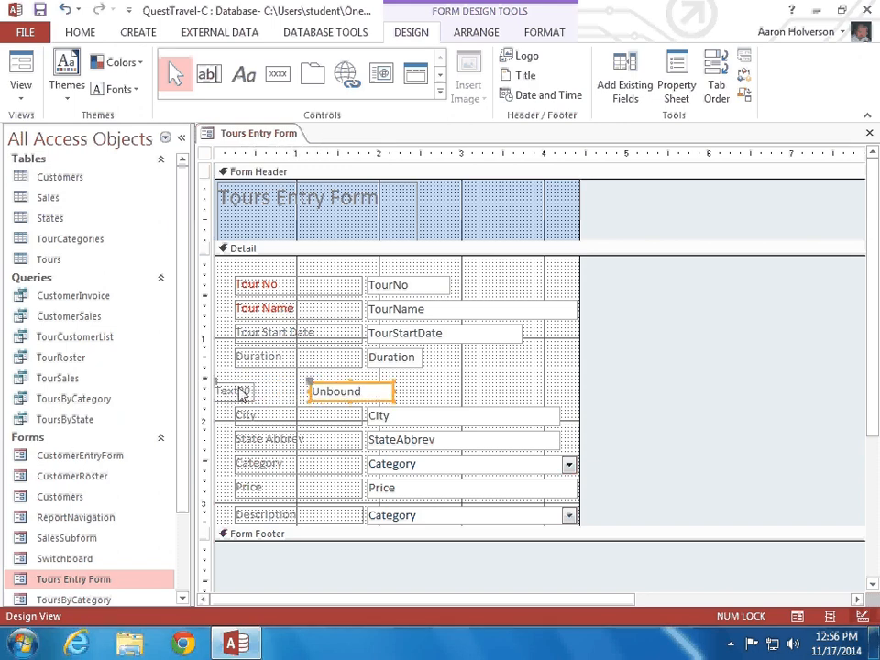
click(240, 388)
drag(240, 384, 279, 388)
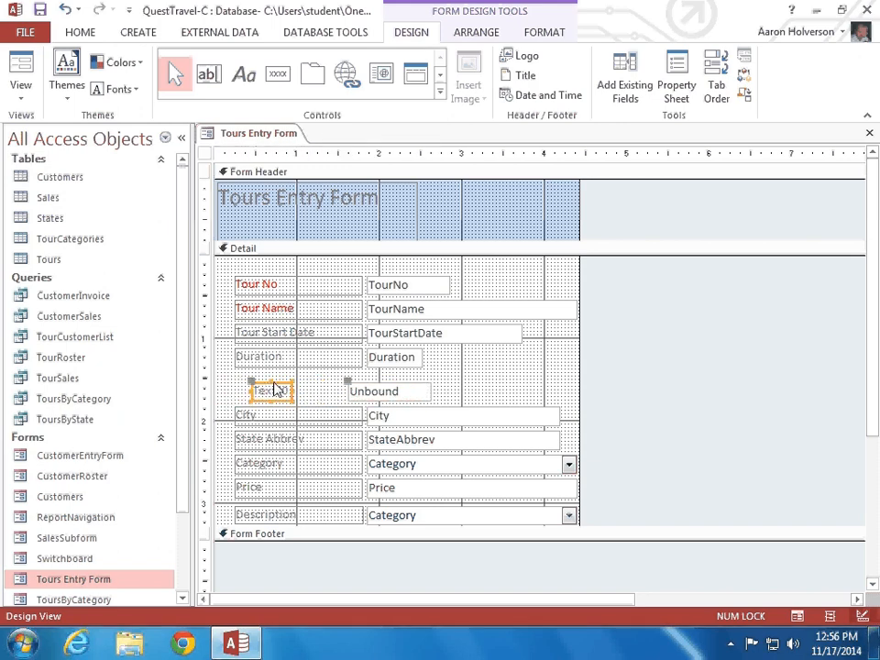
Change the new text box's label to "Tour End Date" and line it up with the left edge of the other labels
click(277, 391)
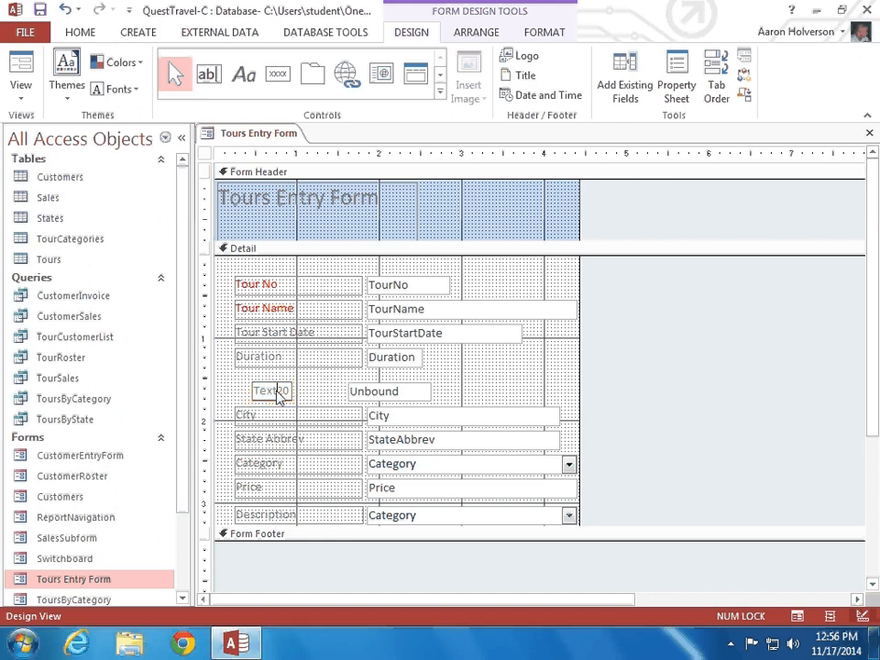
double_click(277, 390)
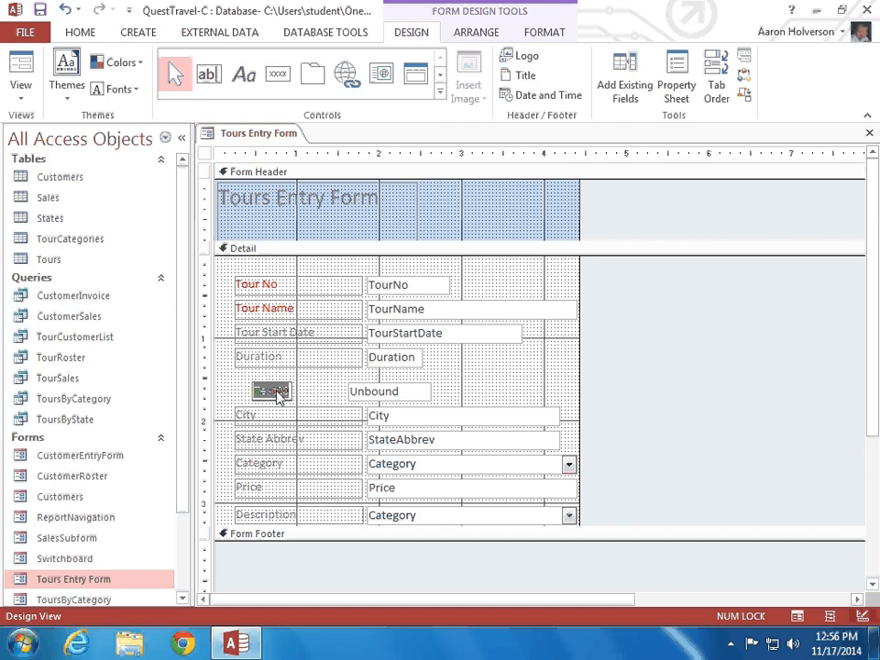
text(Tour E)
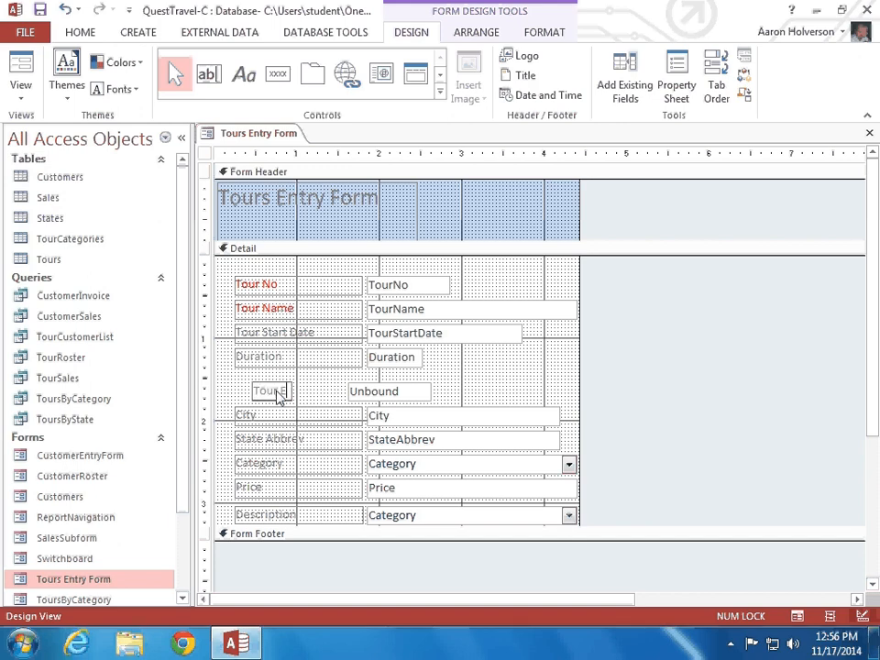
text(nd Date)
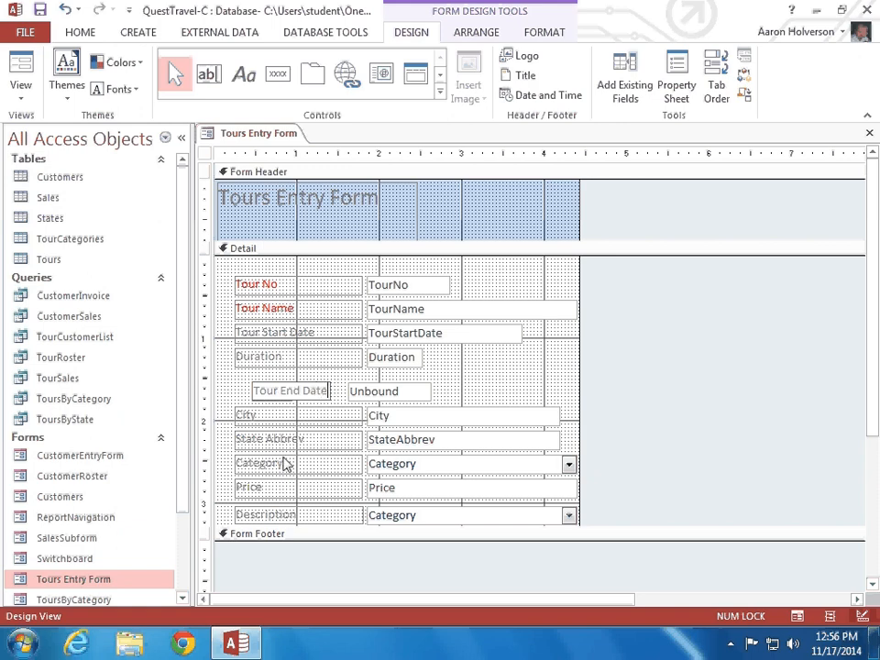
click(310, 394)
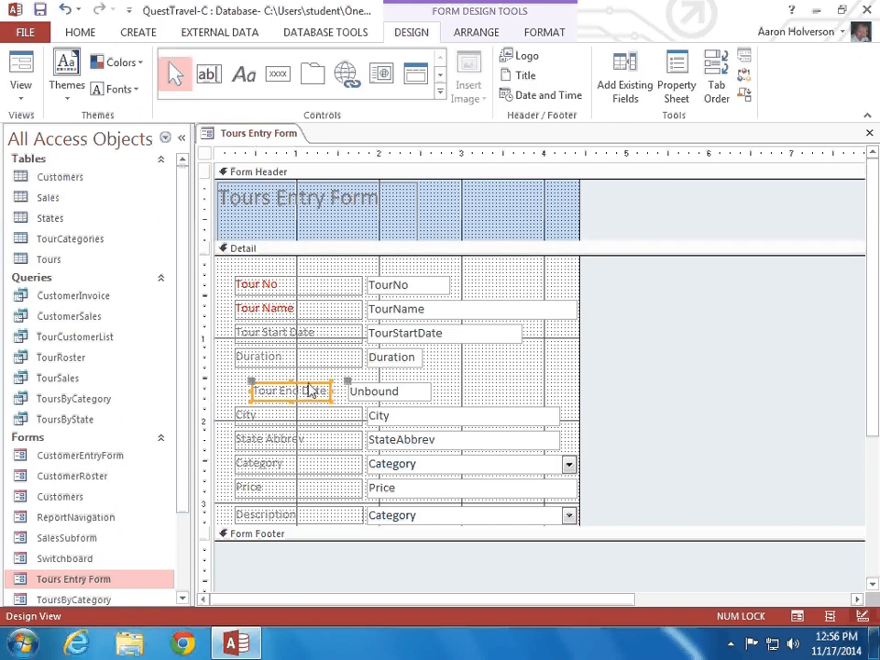
drag(307, 384, 308, 384)
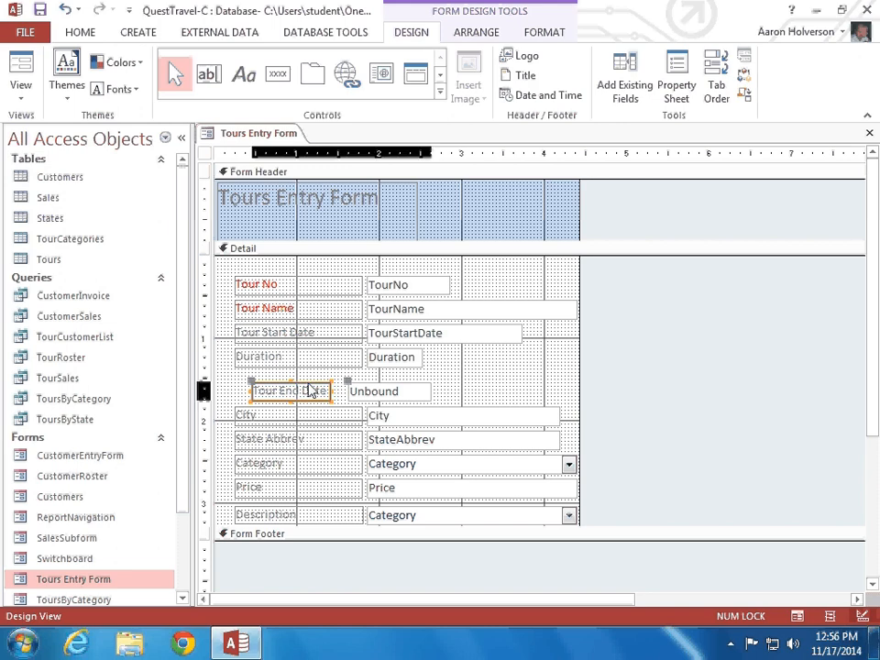
drag(310, 391, 294, 386)
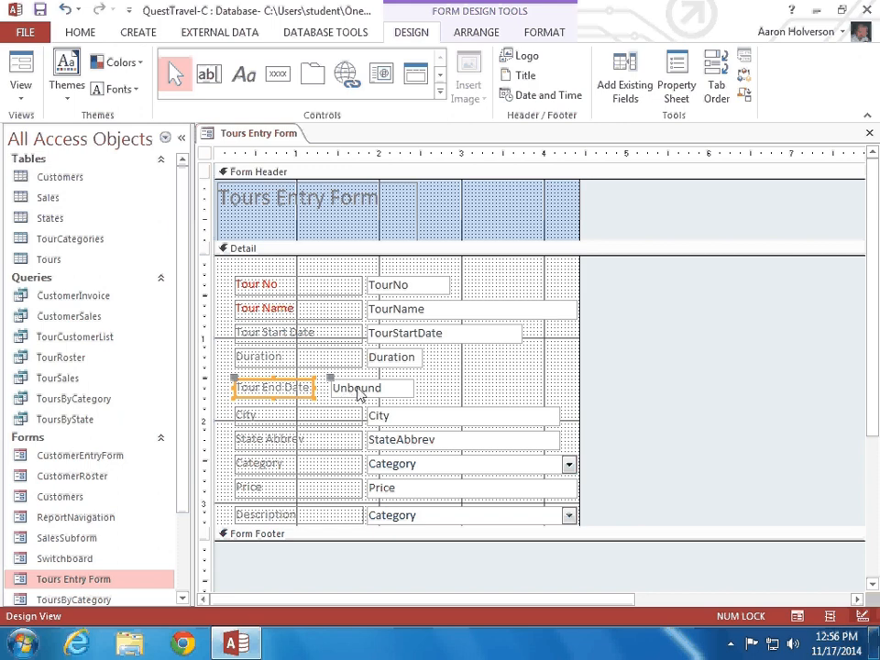
Show the Data properties of the unbound Tour End Date text box and widen the Property Sheet for a long expression
click(354, 392)
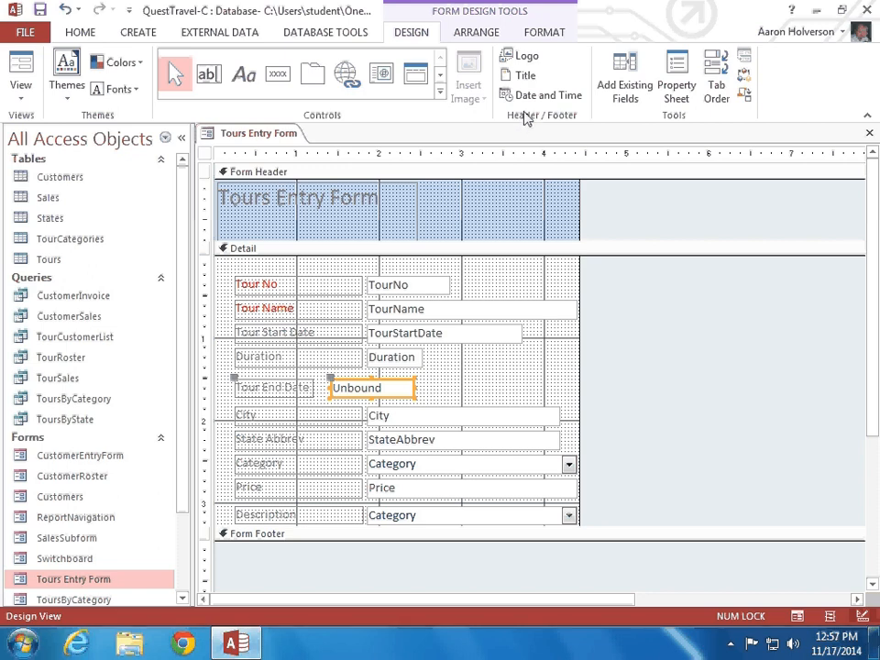
click(476, 32)
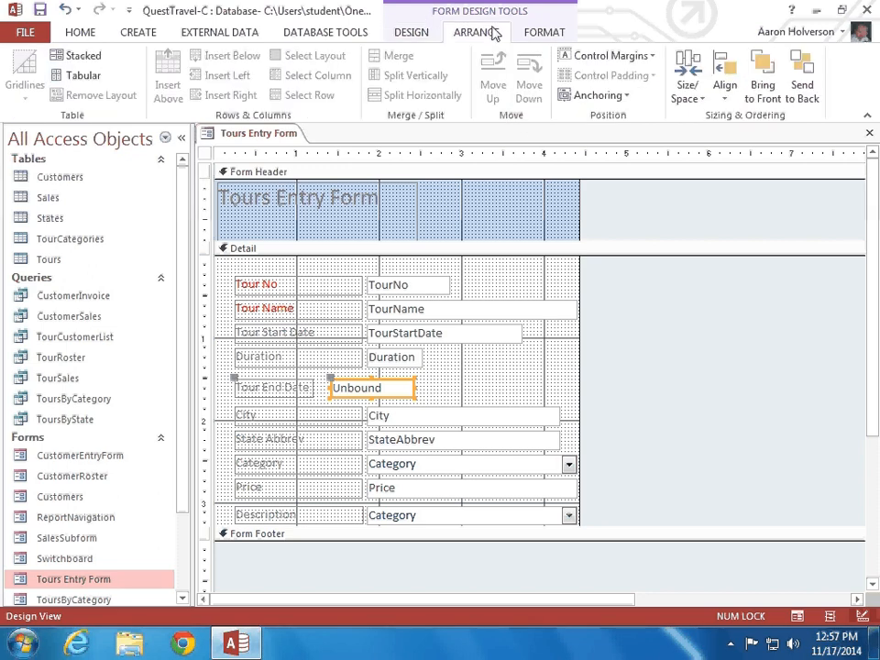
click(541, 32)
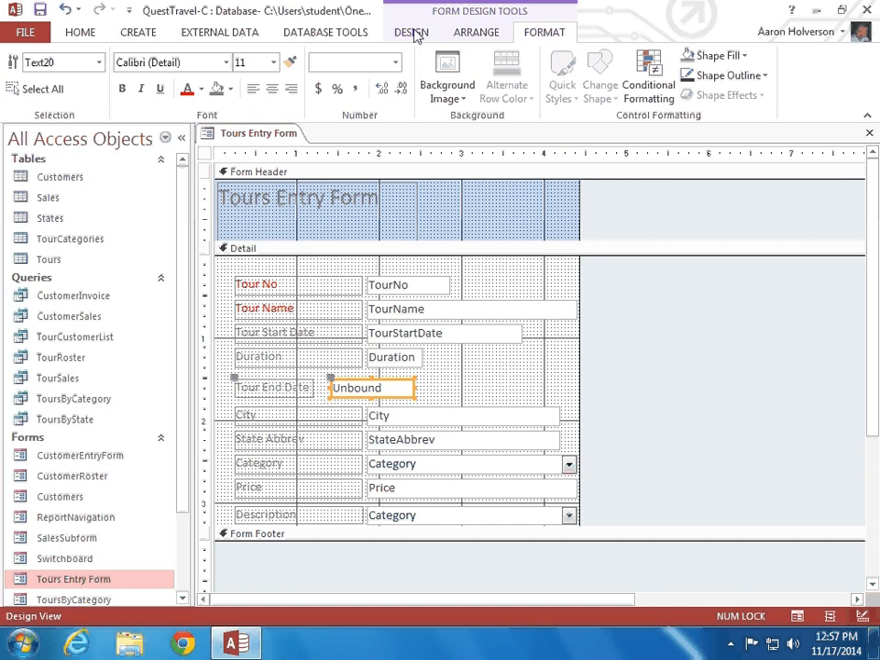
click(412, 33)
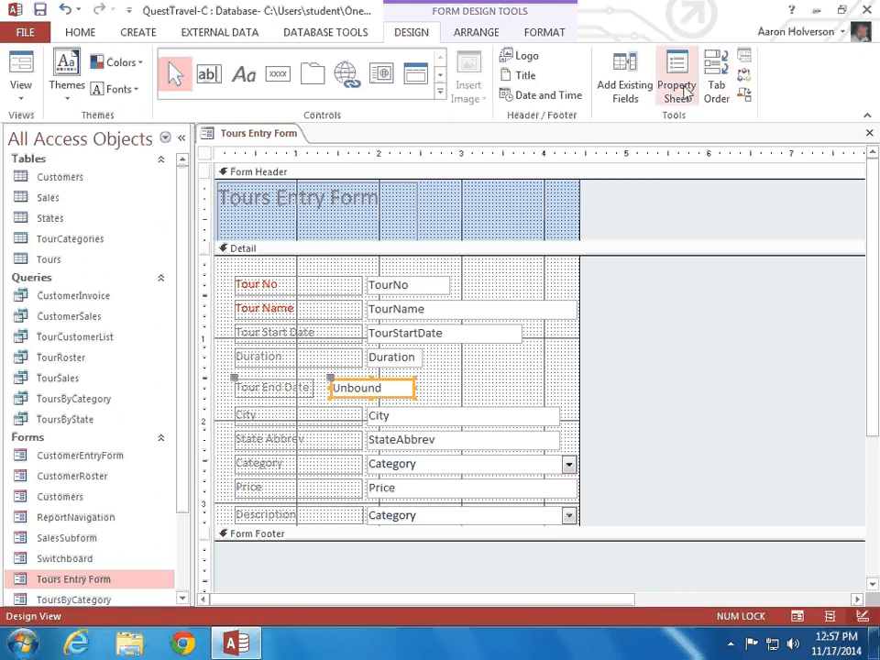
click(678, 90)
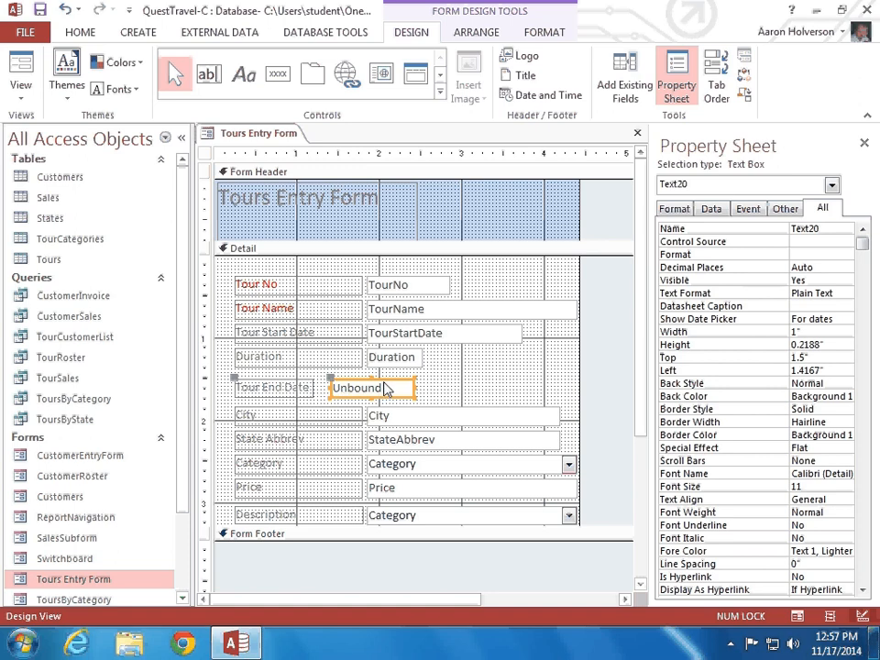
click(714, 209)
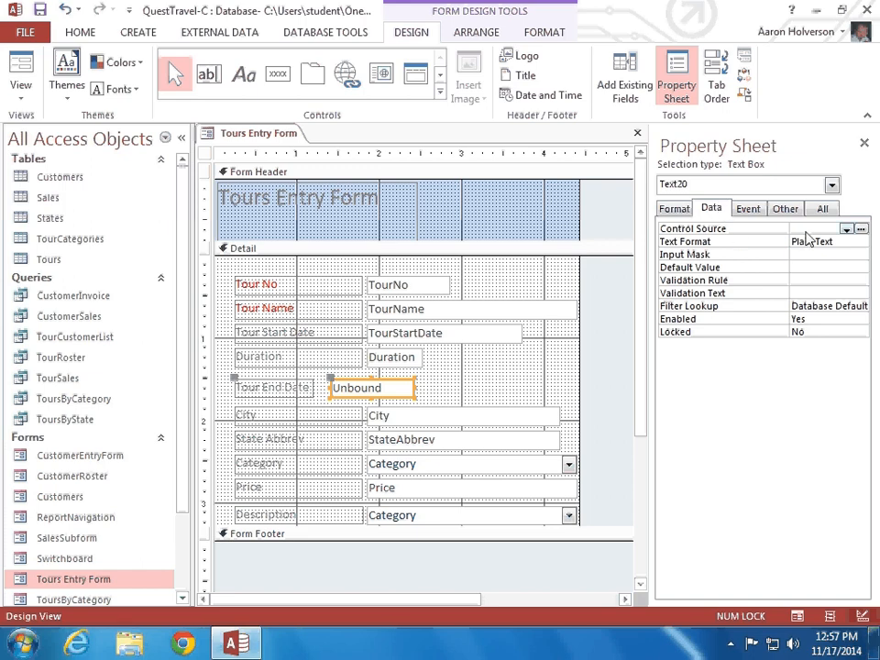
click(827, 231)
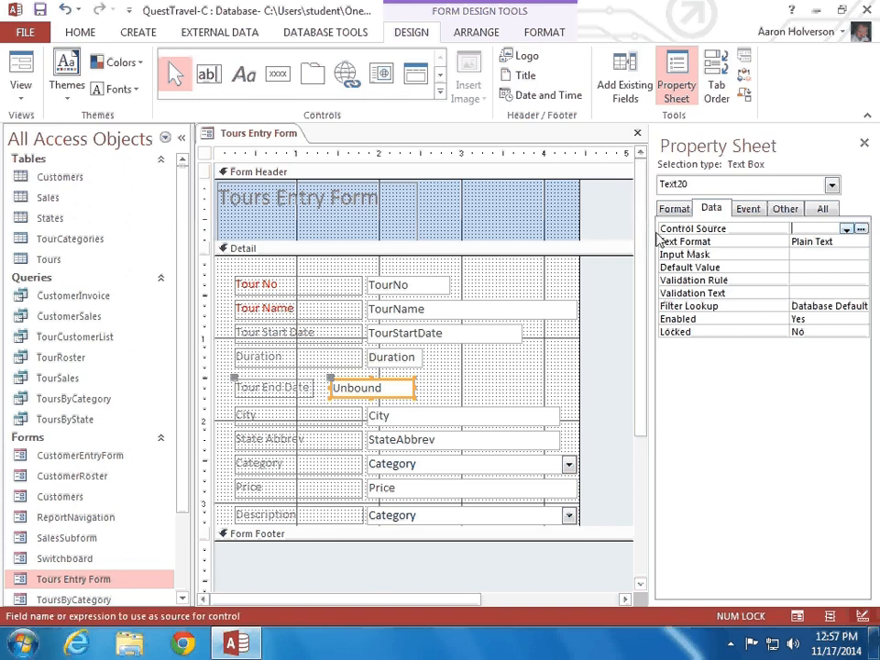
drag(650, 237, 576, 236)
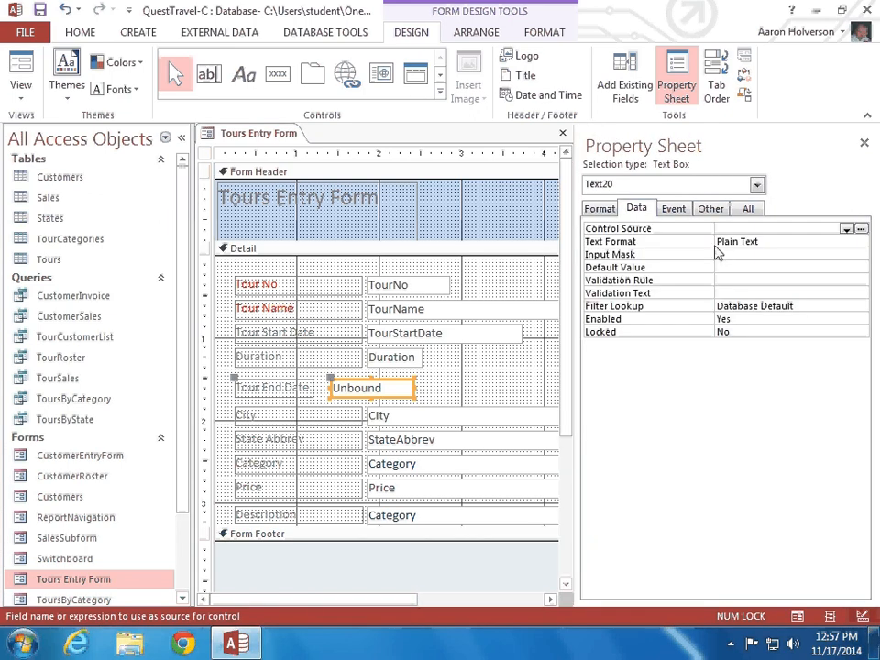
Set the text box's Control Source to =[TourStartDate]+[Duration] and close the Property Sheet
text(=9)
key(BackSpace)
text([Tour)
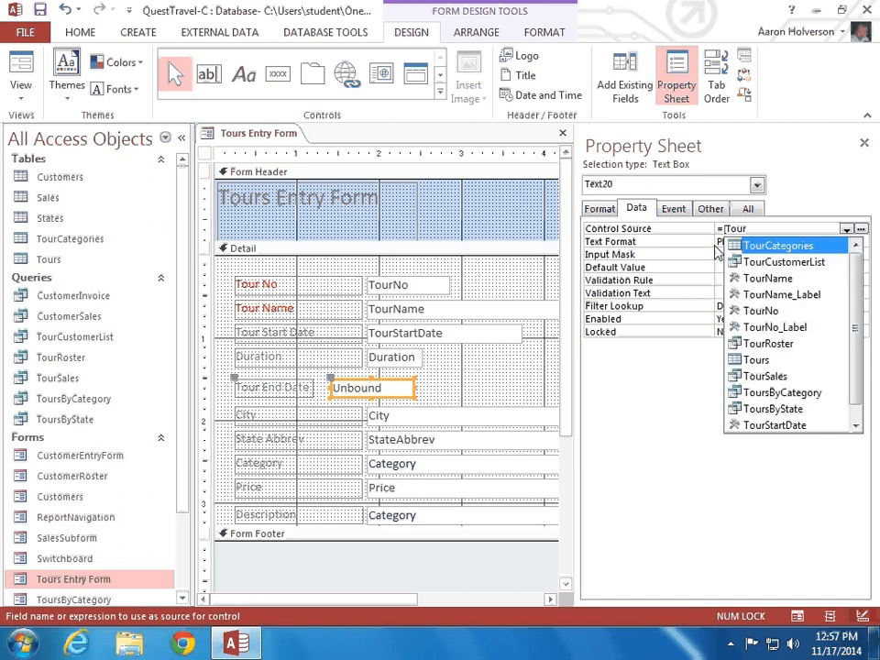
text(StartDa)
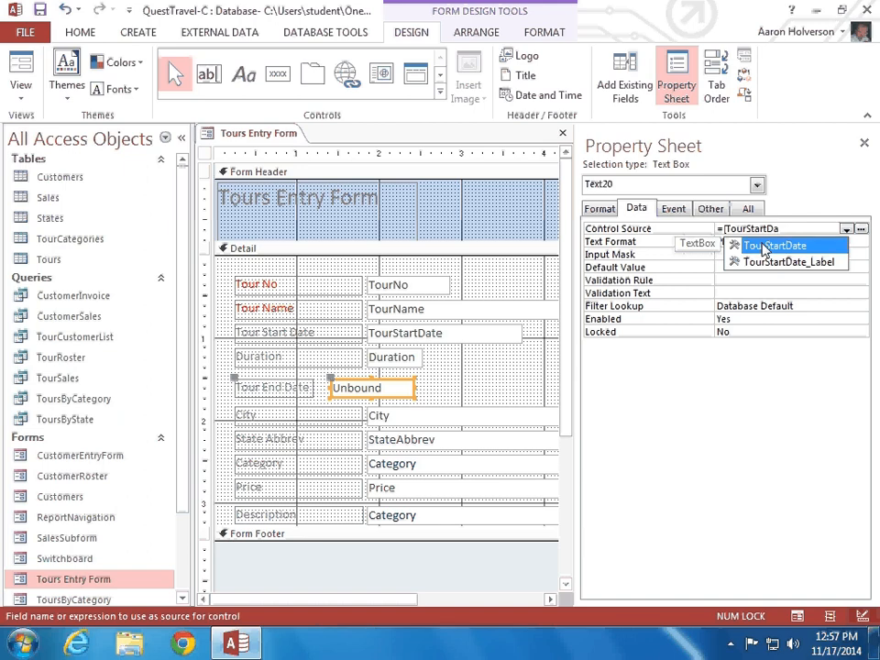
click(763, 247)
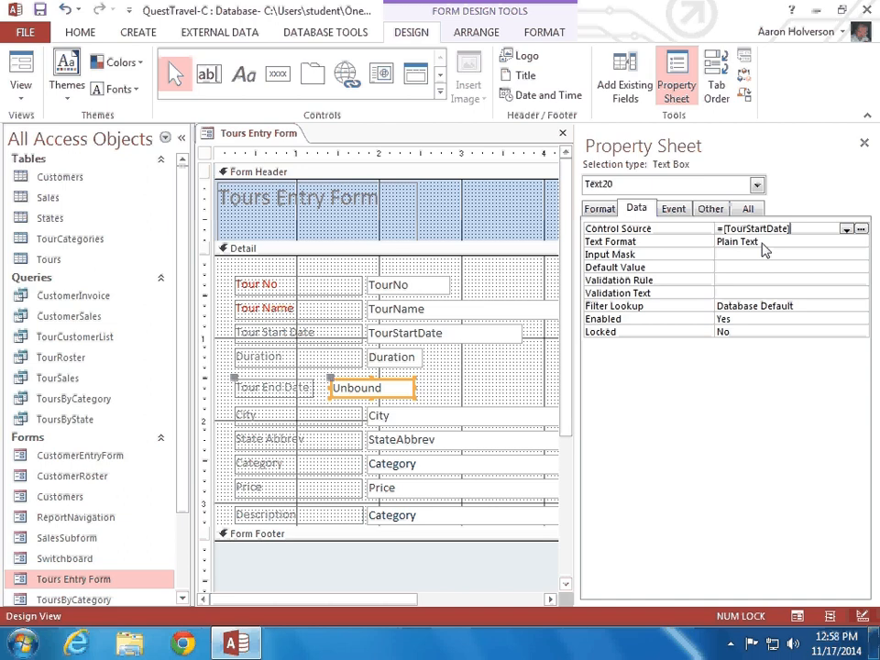
text(+[Dur)
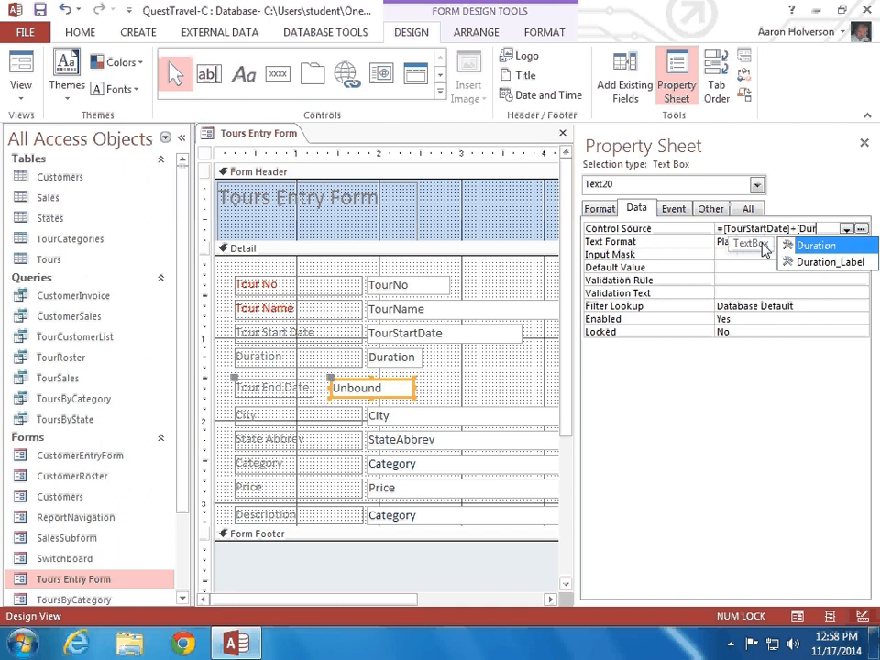
click(789, 246)
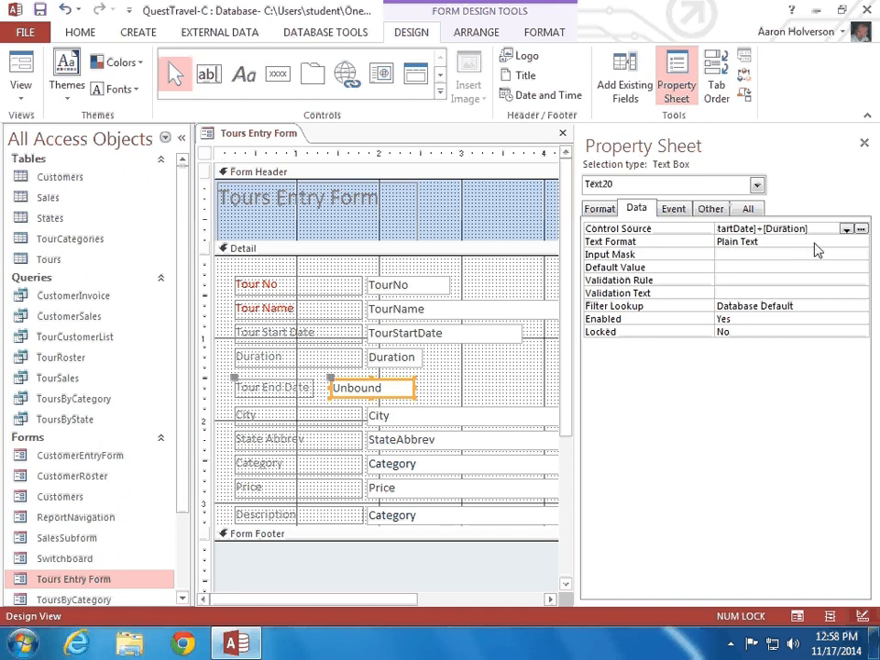
drag(815, 230, 664, 230)
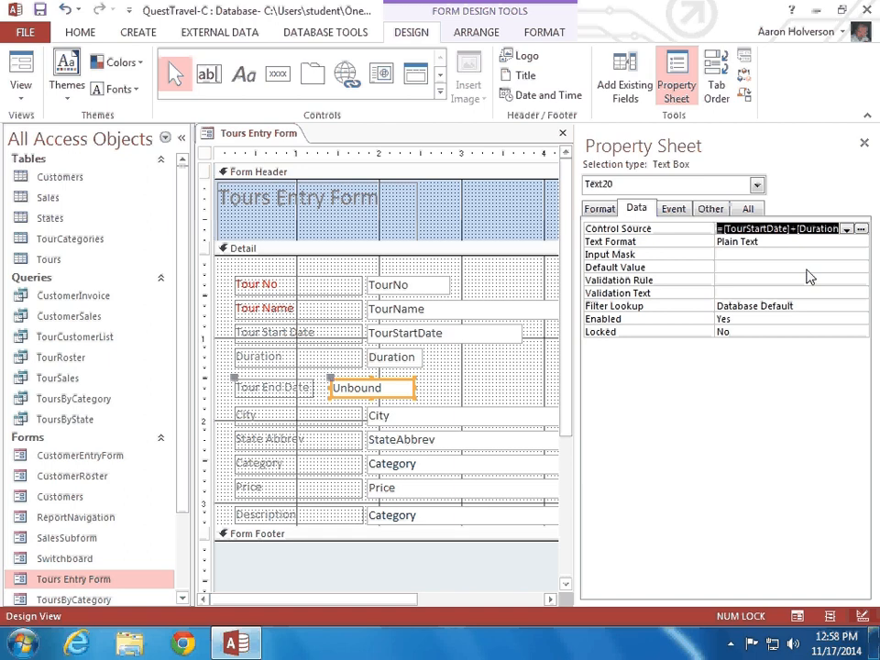
key(Return)
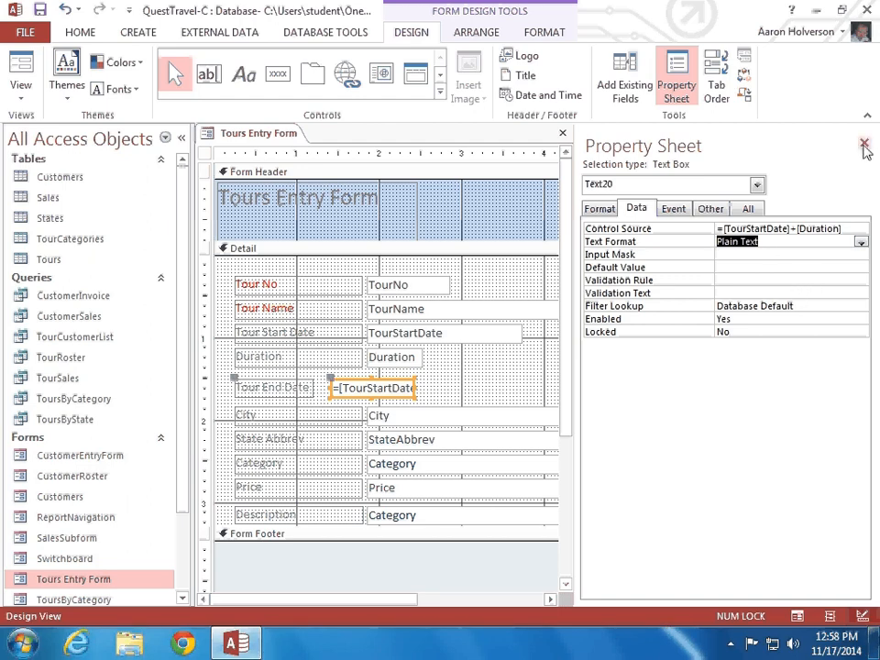
click(865, 147)
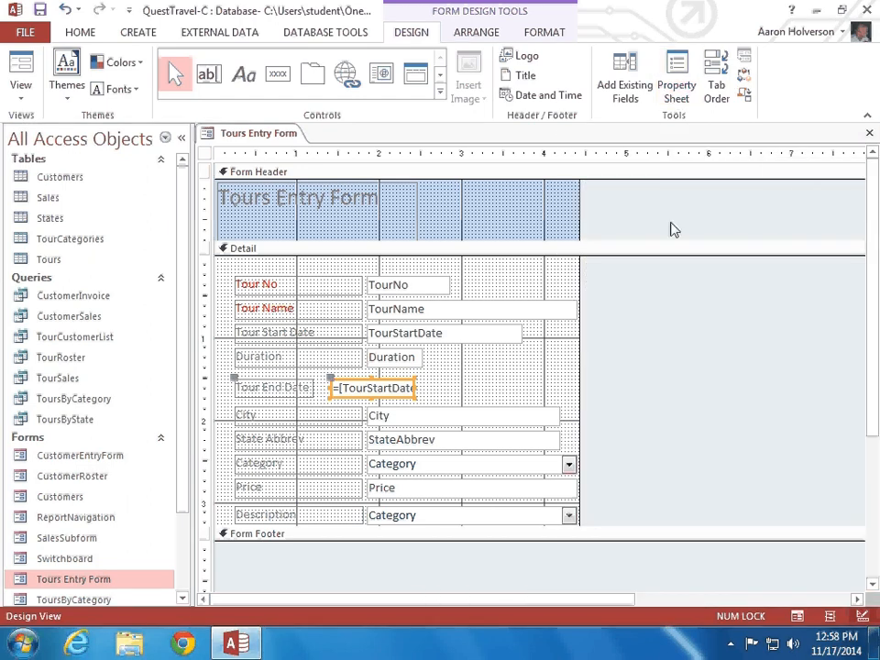
Align the Tour End Date text box with the fields above, widen it to fit its whole expression, and switch to Form View
click(424, 389)
drag(449, 386, 492, 386)
drag(331, 388, 366, 382)
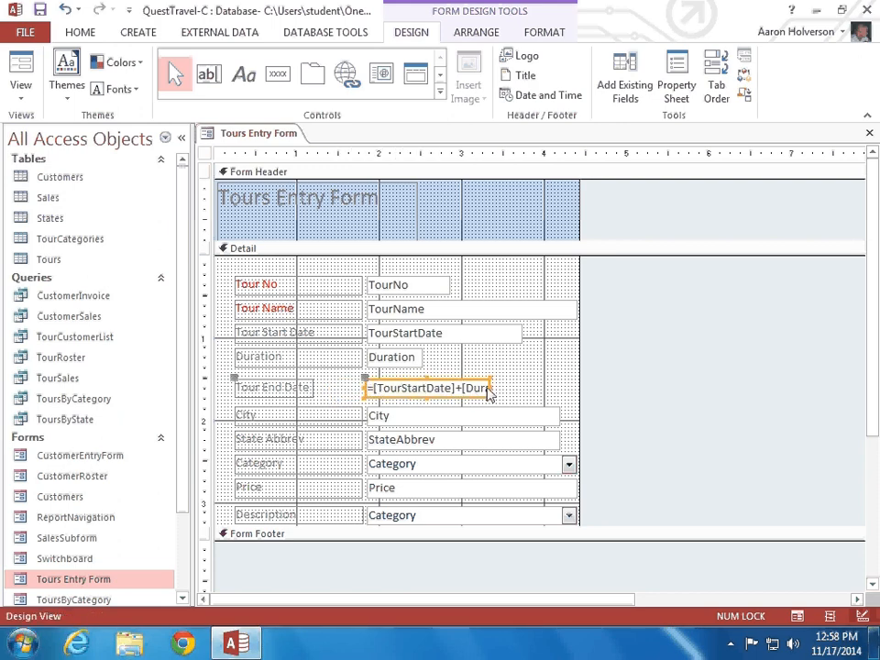
drag(490, 387, 524, 393)
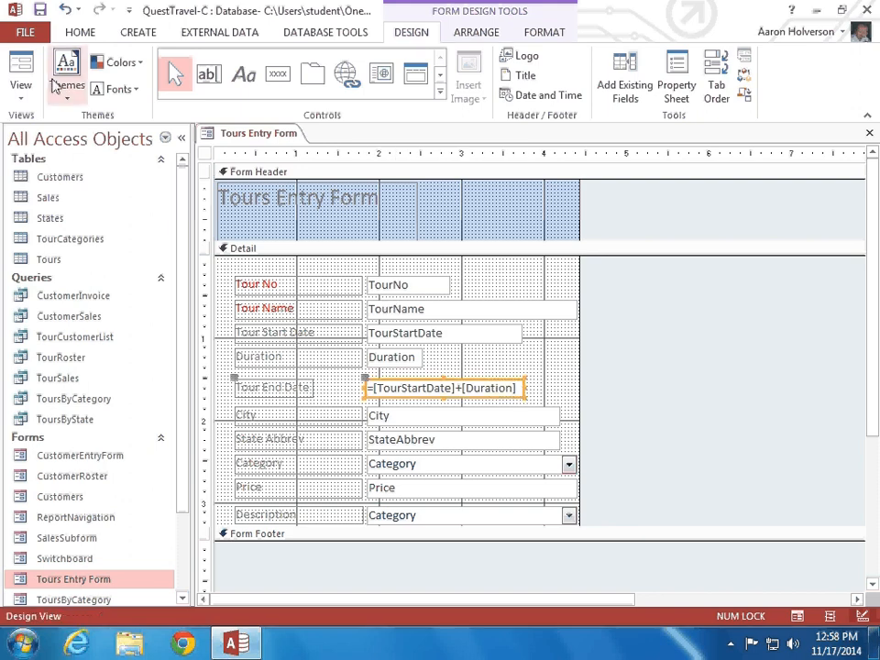
click(21, 84)
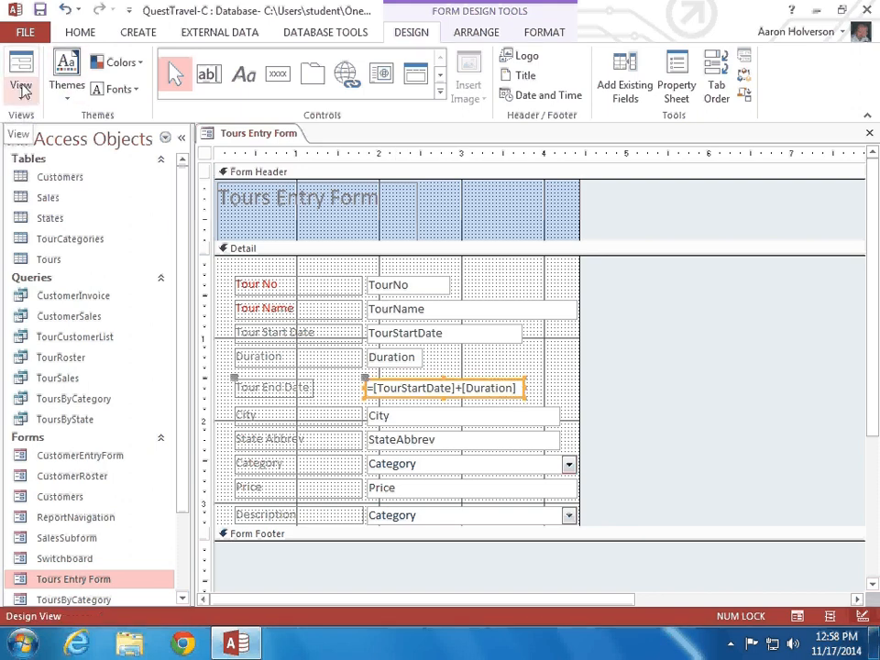
click(33, 128)
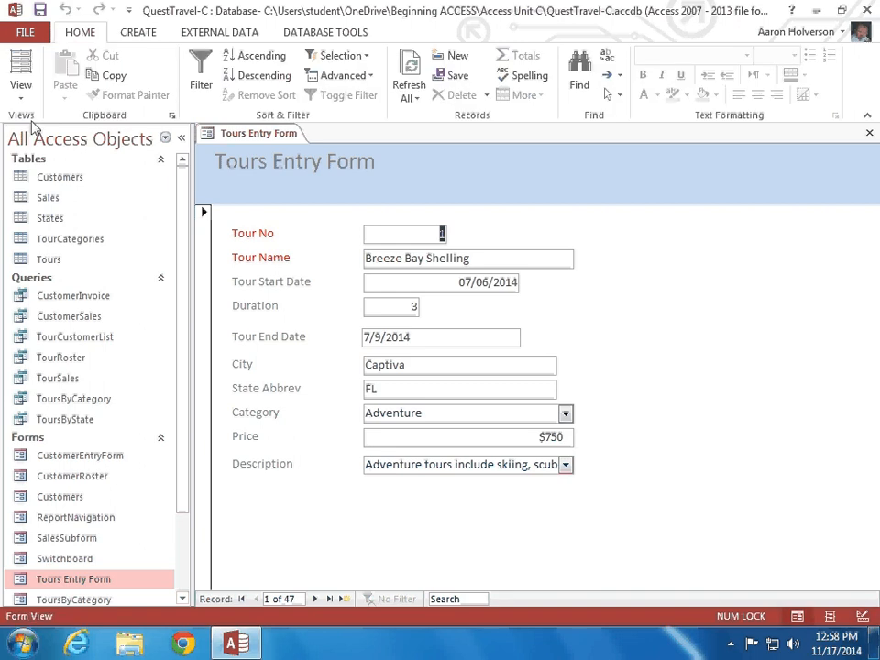
Switch the Tours Entry Form to Layout View and right-align the Tour End Date value
click(425, 340)
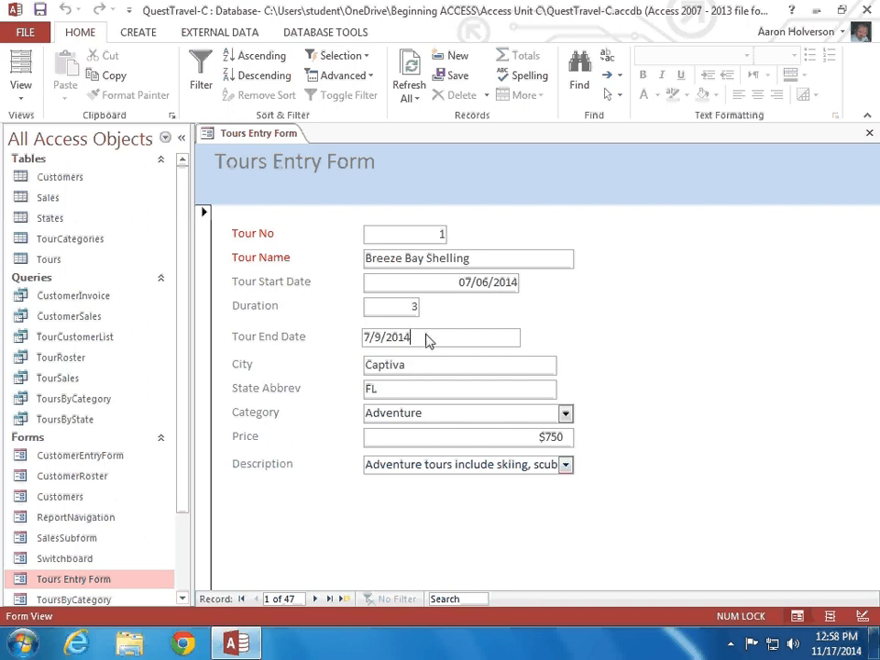
click(22, 79)
click(50, 165)
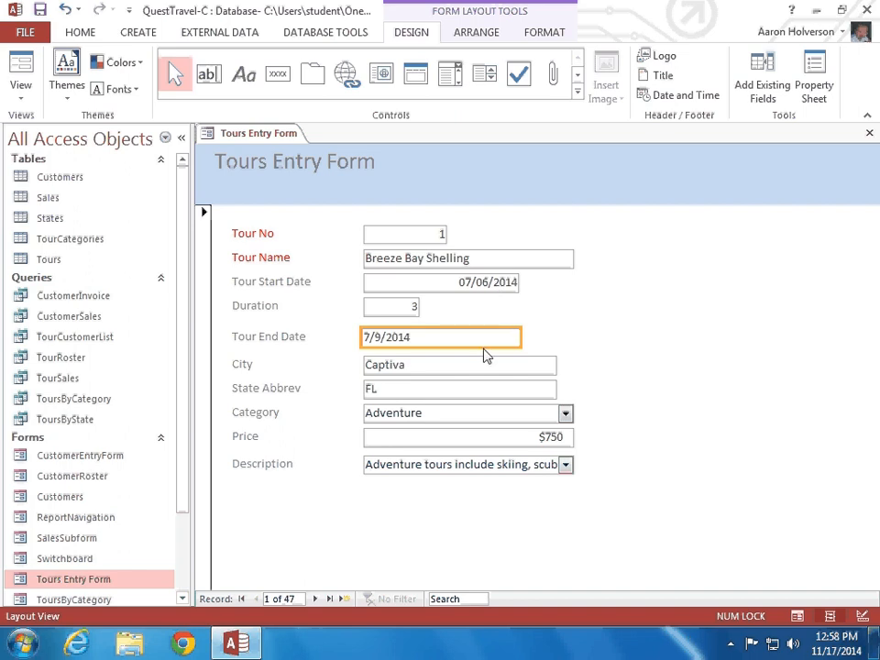
click(85, 32)
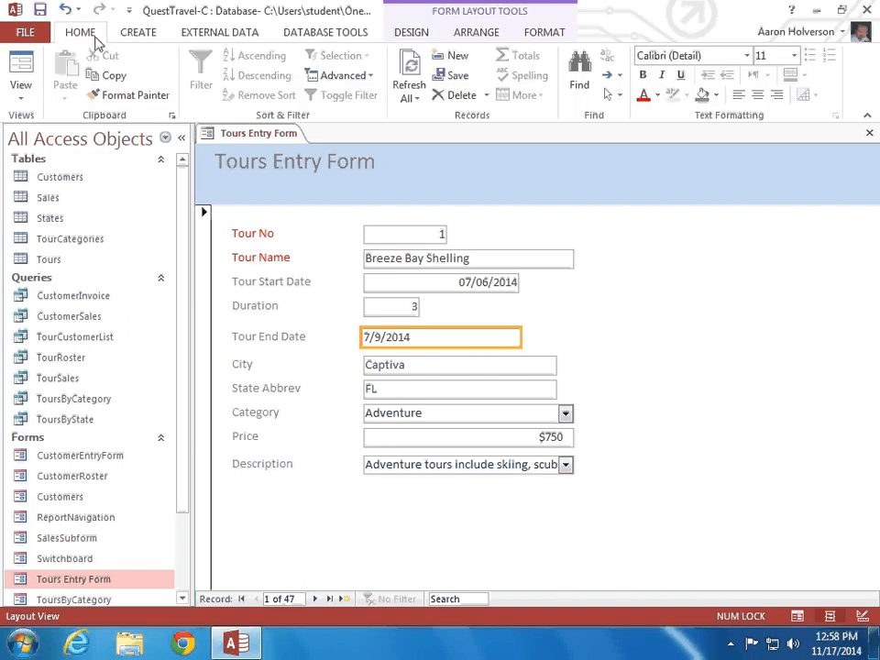
click(780, 95)
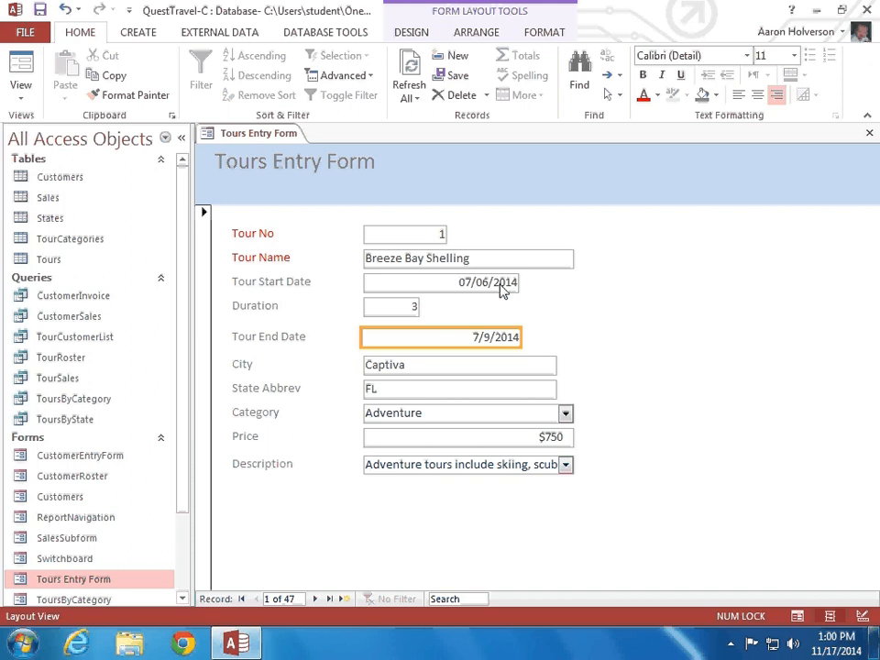
key(Tab)
key(Tab)
key(Tab)
key(Tab)
key(Tab)
key(Tab)
key(Tab)
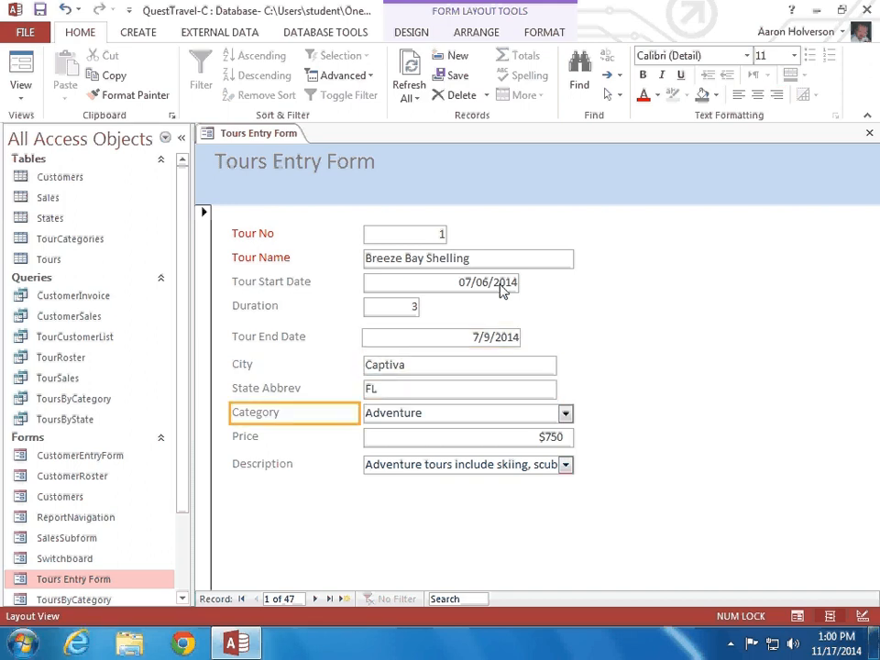
key(Tab)
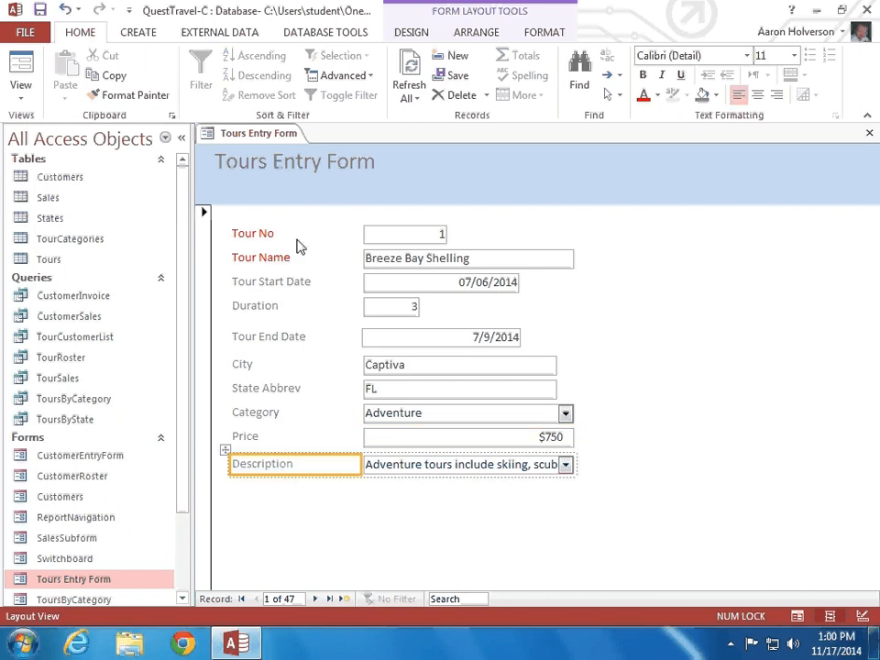
Switch to Form View and move field by field through the first record to check the form's tab order
click(21, 71)
key(Tab)
key(Tab)
key(Tab)
key(Tab)
key(Tab)
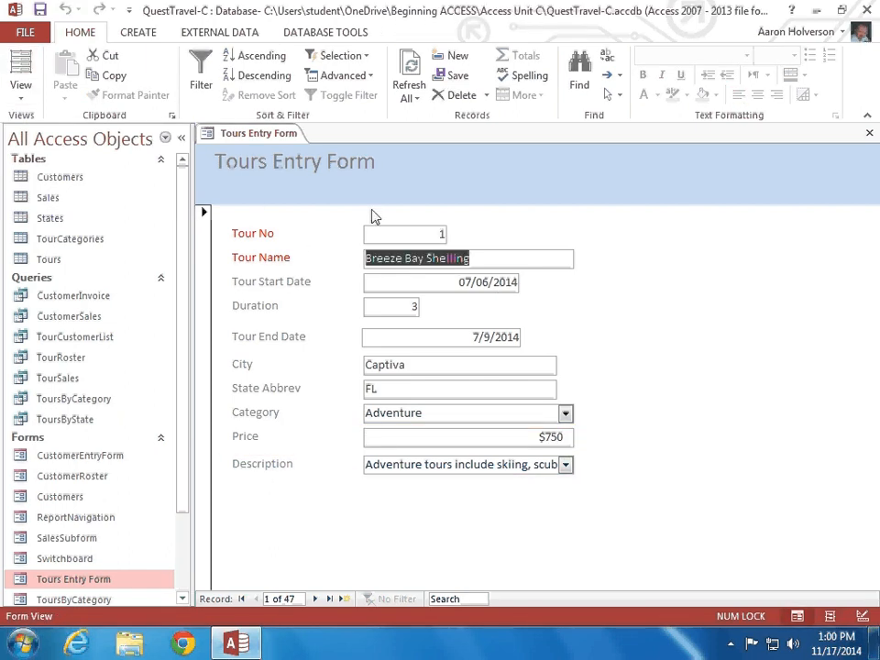
key(Tab)
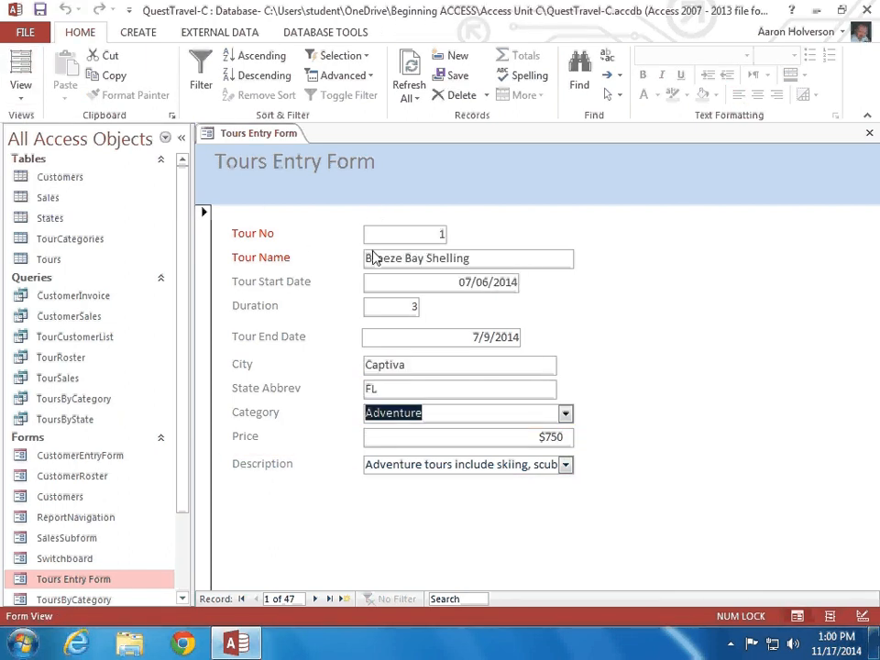
click(377, 238)
key(Tab)
key(Tab)
key(Tab)
key(Tab)
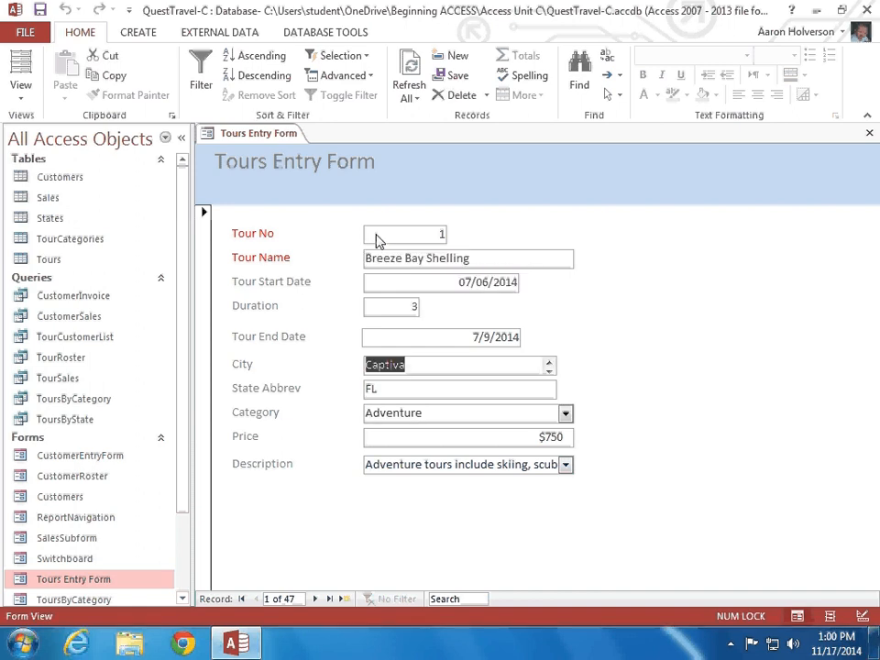
click(381, 241)
key(Tab)
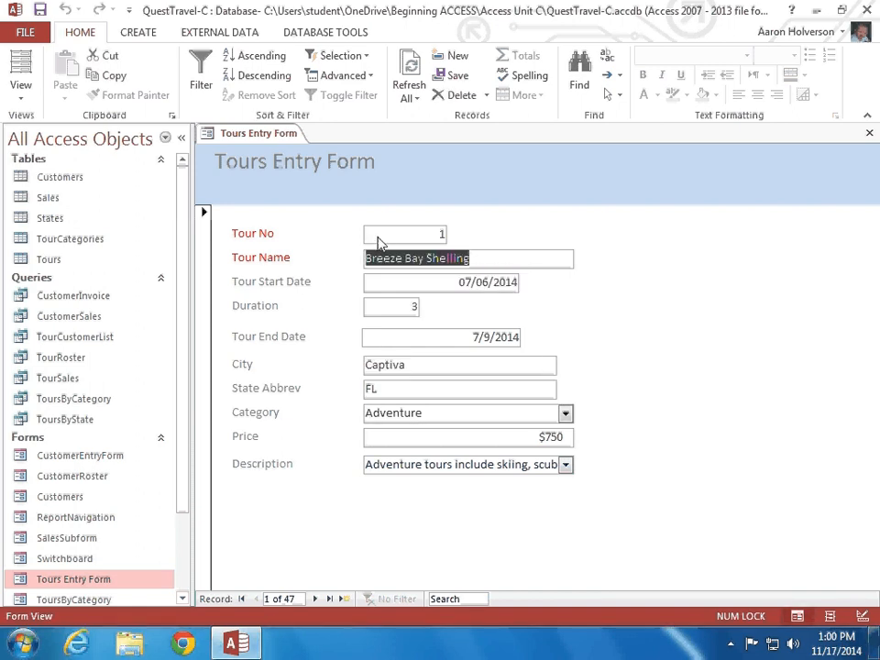
key(Tab)
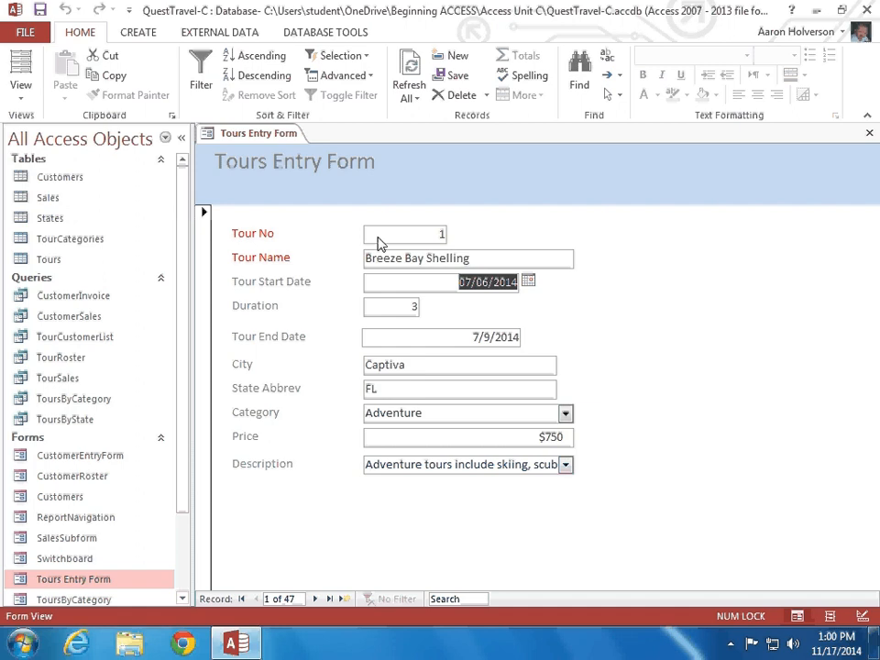
key(Tab)
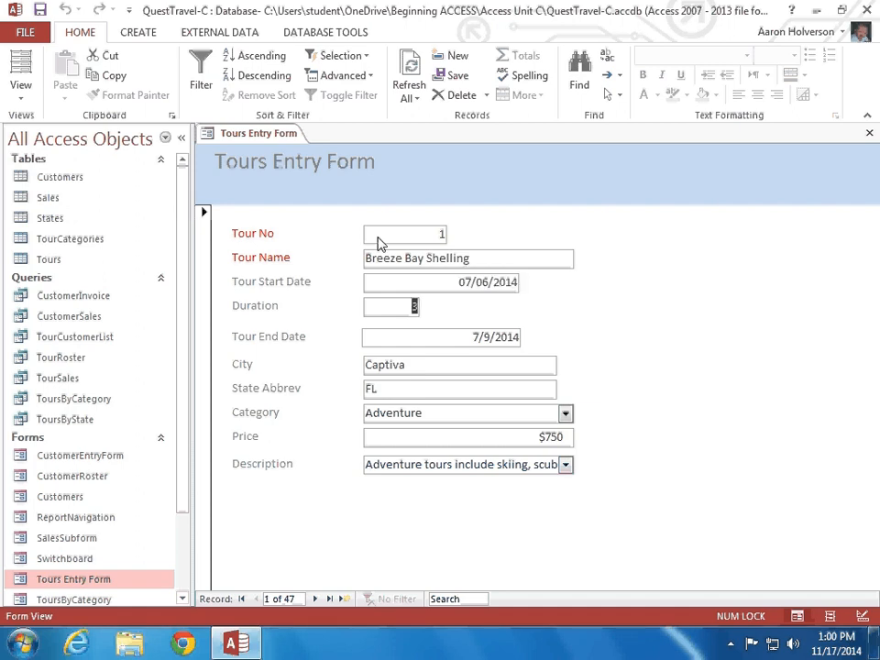
key(Tab)
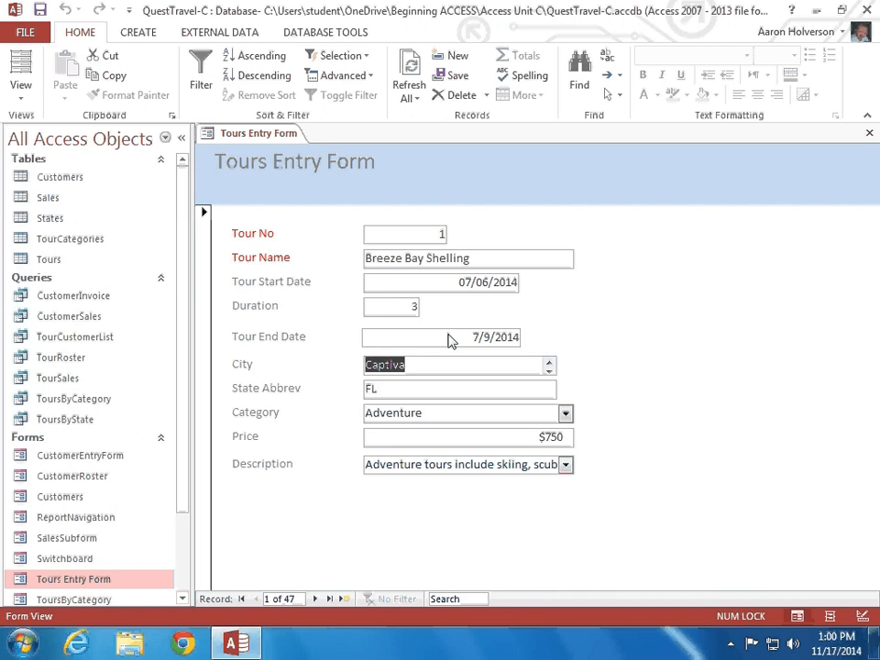
key(Tab)
key(Tab)
key(Tab)
key(Tab)
key(Tab)
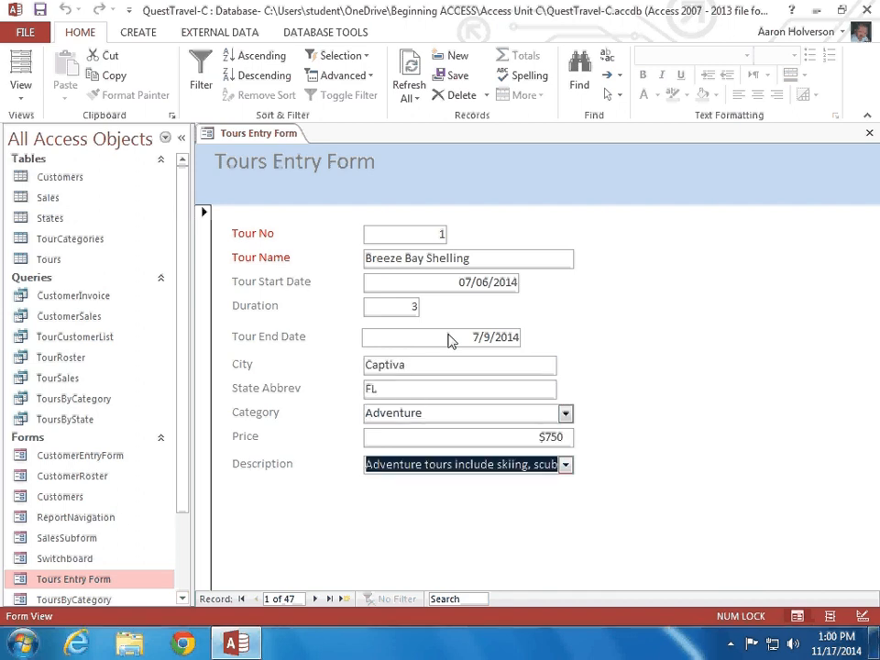
Browse forward through the tour records to check the calculated Tour End Date, and return to the first record
click(316, 599)
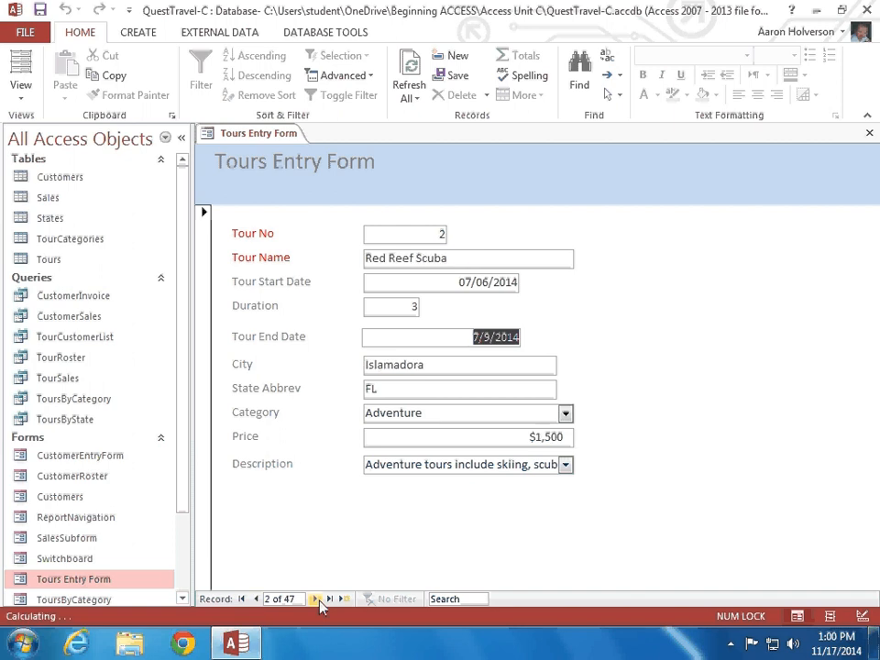
click(316, 599)
click(317, 599)
click(317, 599)
click(317, 600)
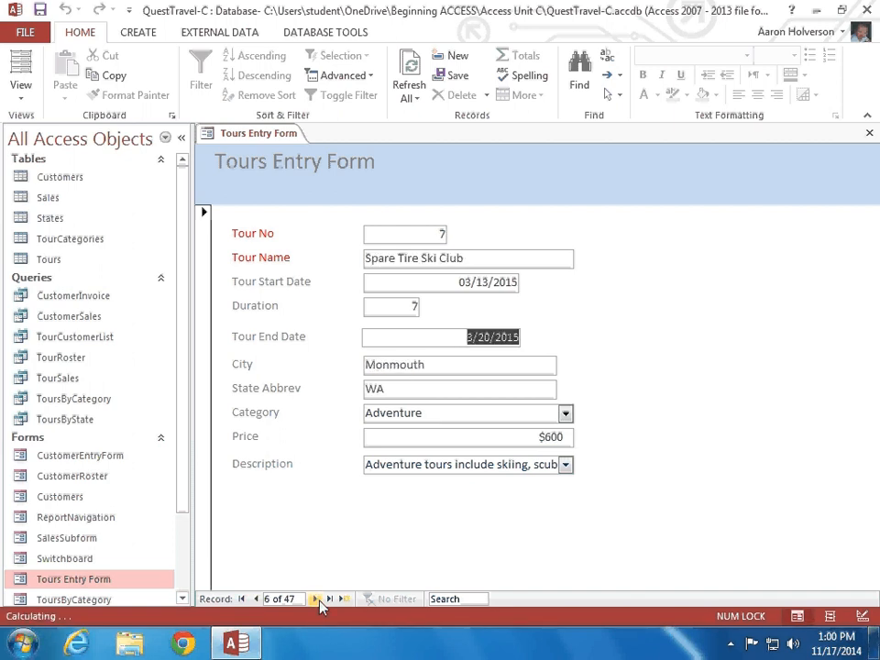
click(318, 600)
click(317, 599)
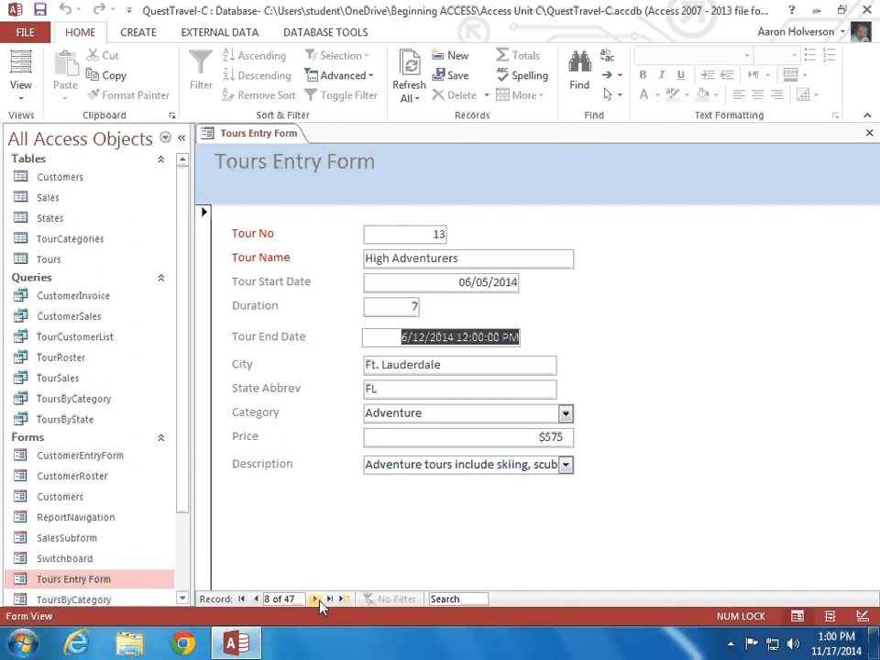
click(316, 599)
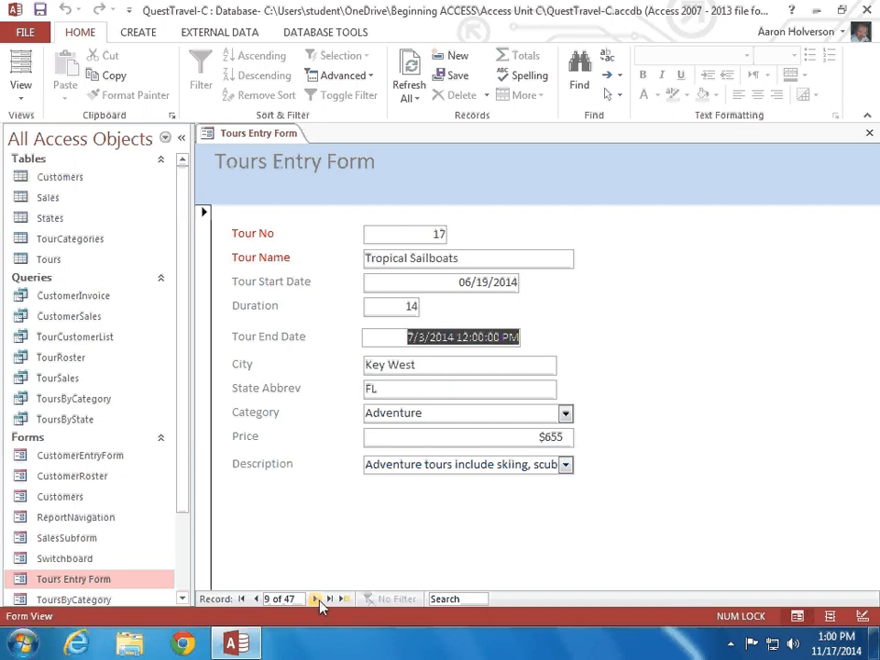
click(316, 599)
click(317, 598)
click(316, 598)
click(317, 598)
click(316, 599)
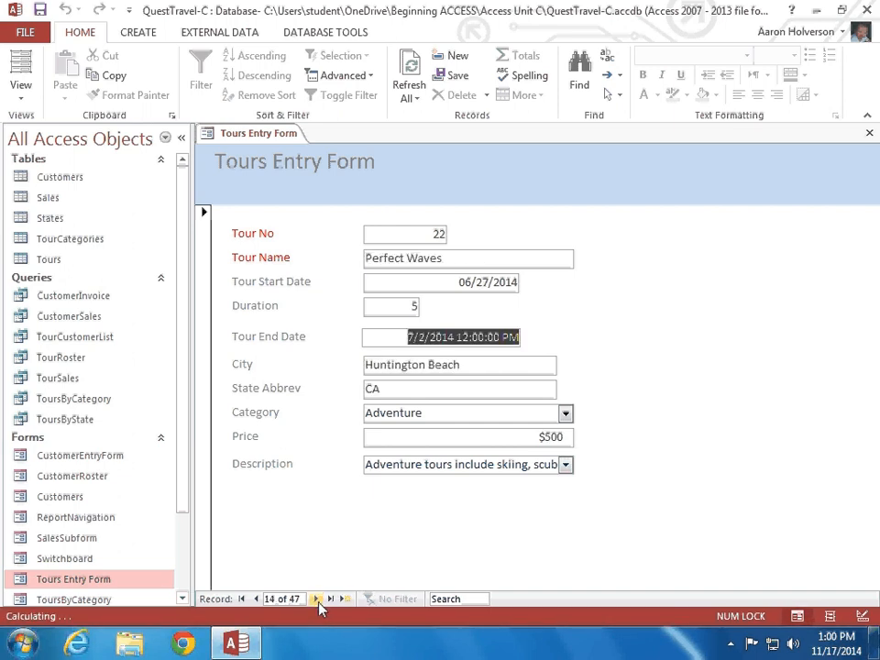
click(316, 598)
click(317, 599)
click(316, 598)
click(316, 599)
click(258, 599)
click(258, 599)
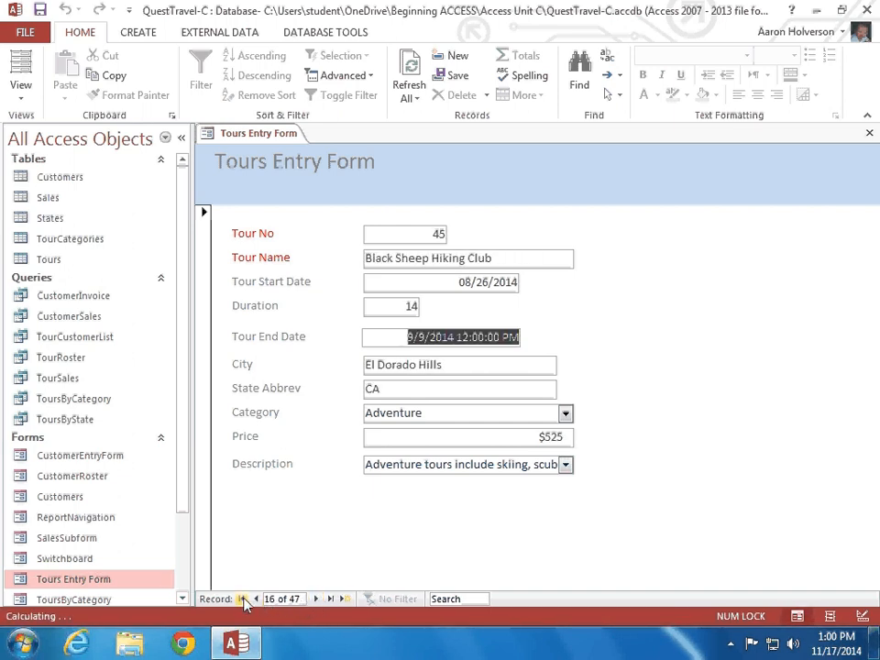
click(242, 599)
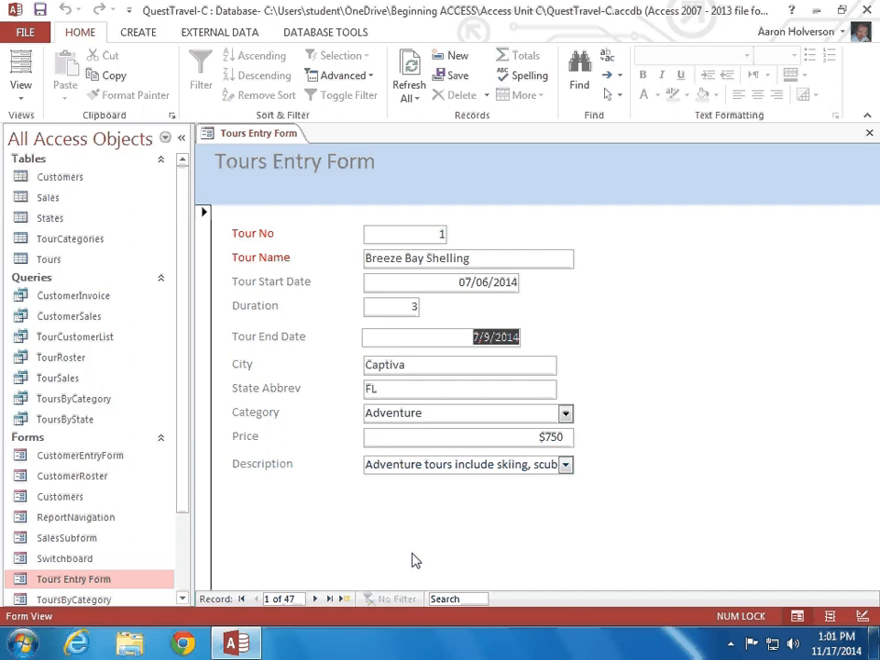
Switch to Design View and show the Other properties of the Tour End Date text box
click(29, 92)
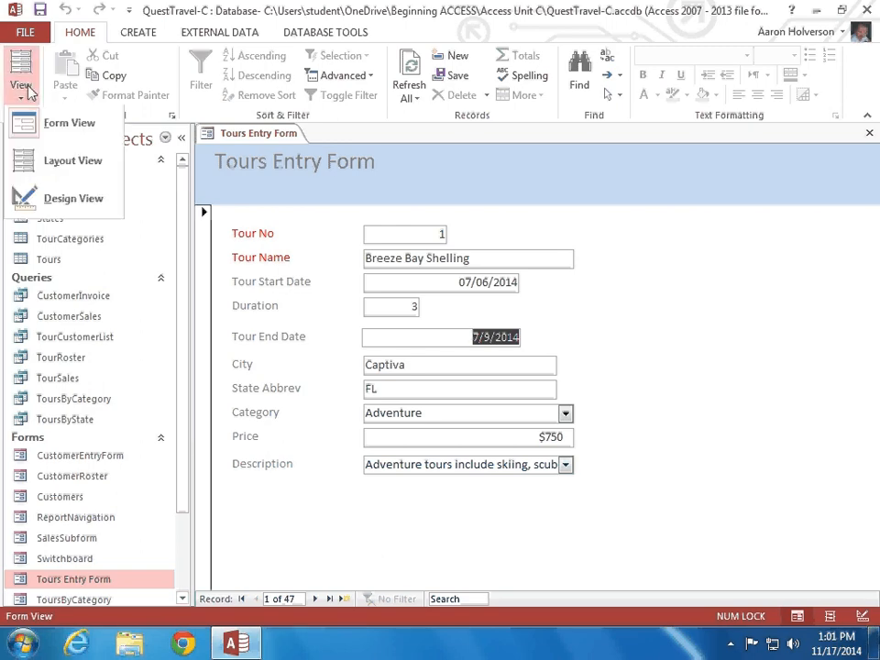
click(43, 200)
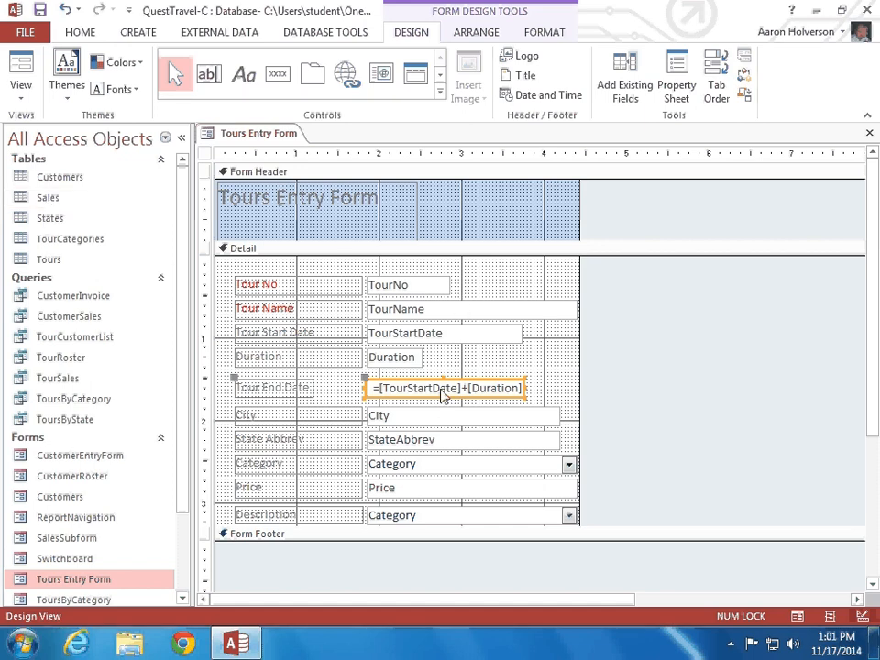
click(434, 392)
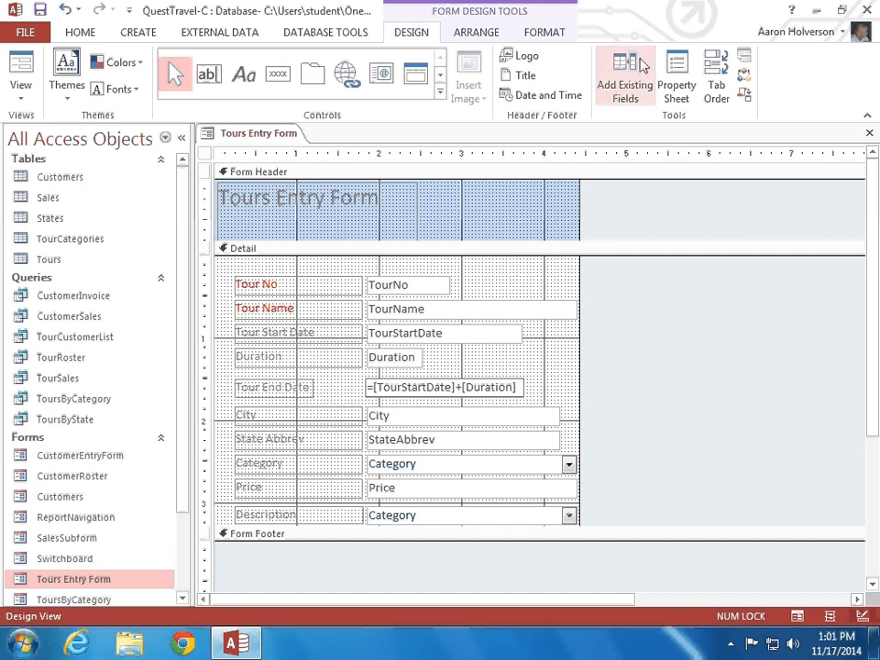
click(683, 73)
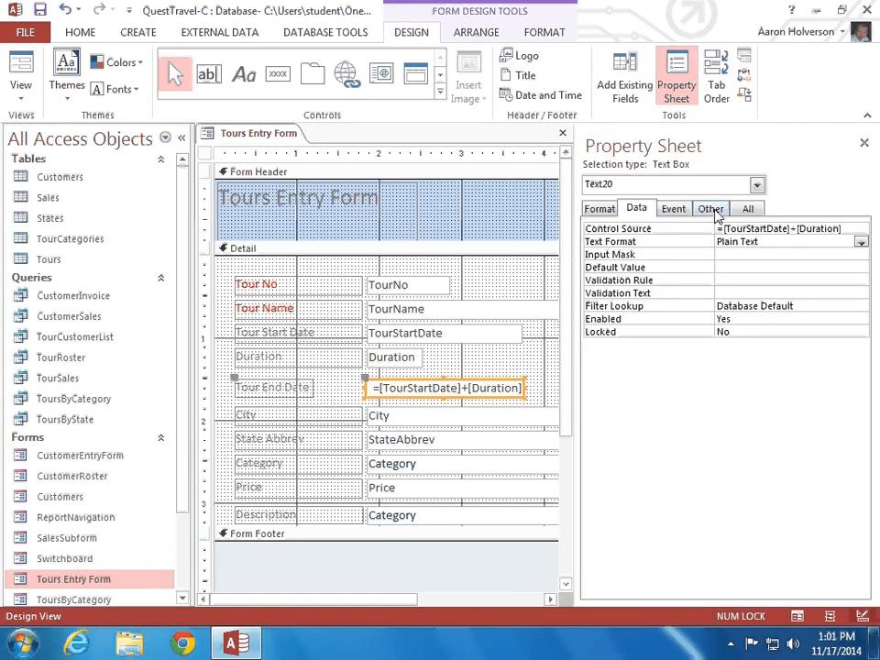
click(712, 209)
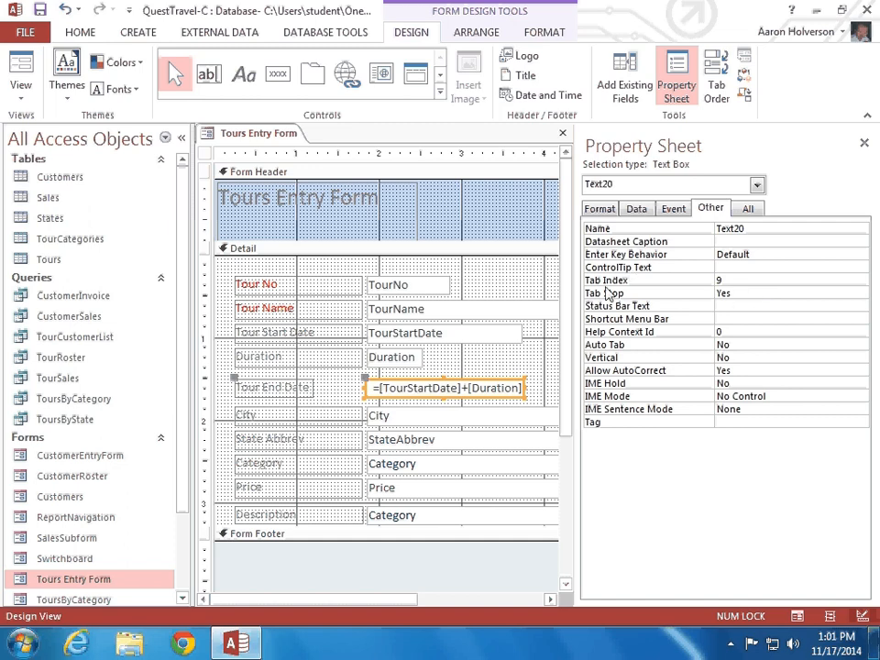
Set the Tour End Date text box's Tab Stop property to No and its Name to TourEndDate
click(635, 294)
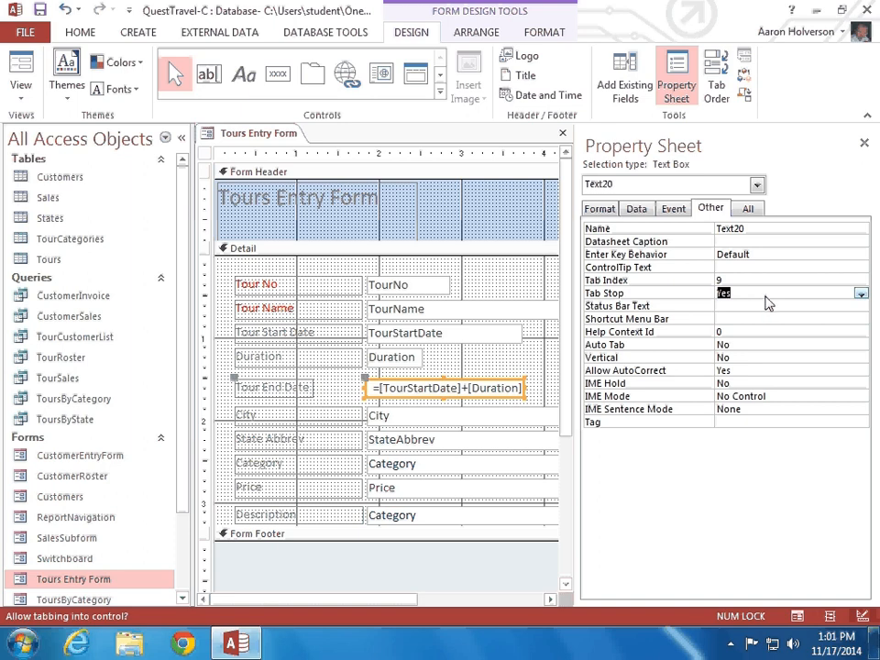
click(861, 293)
click(779, 318)
click(731, 228)
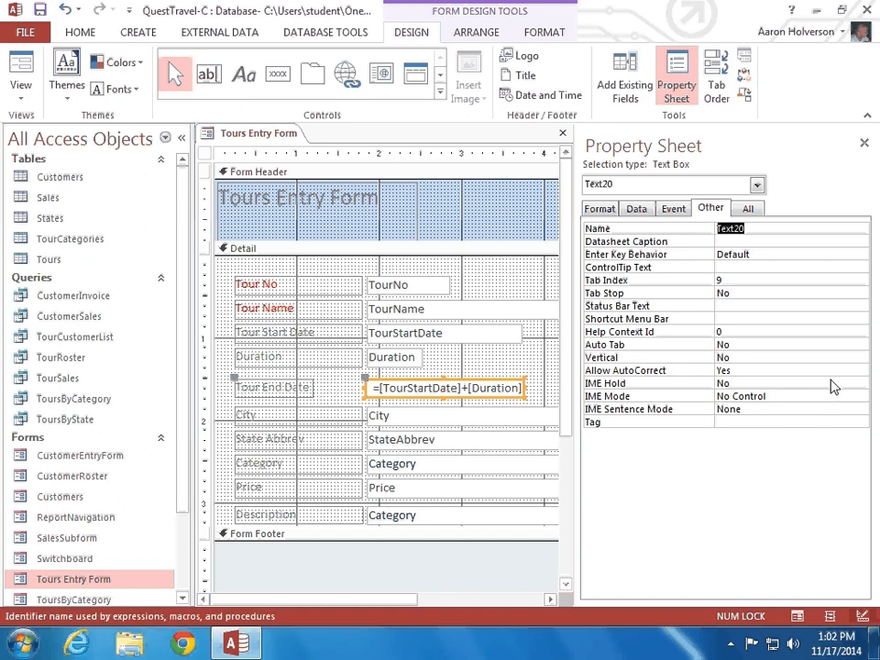
text(TourEndDate)
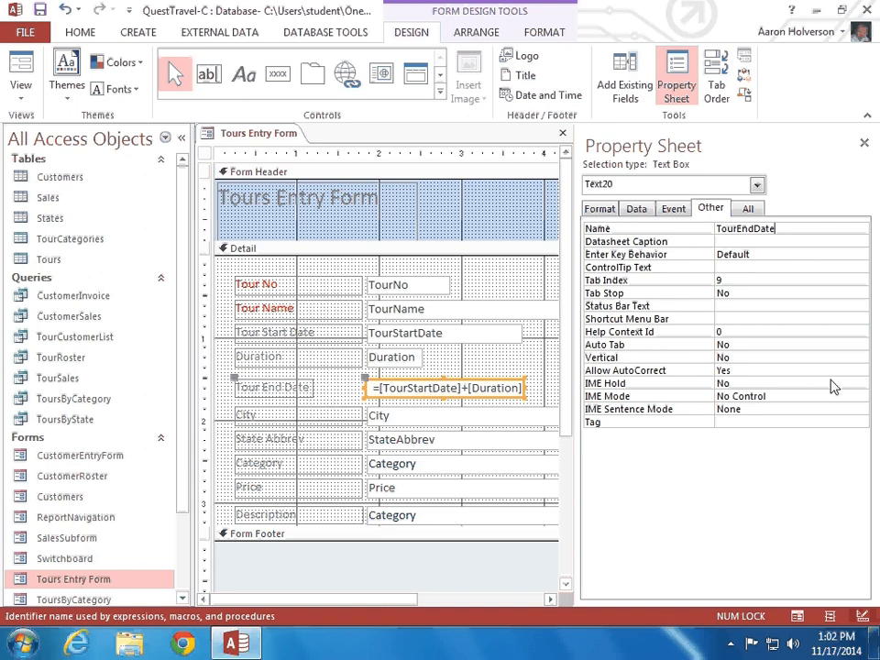
Switch to Form View and move field by field through the first several records to test whether Tour End Date is skipped
click(18, 69)
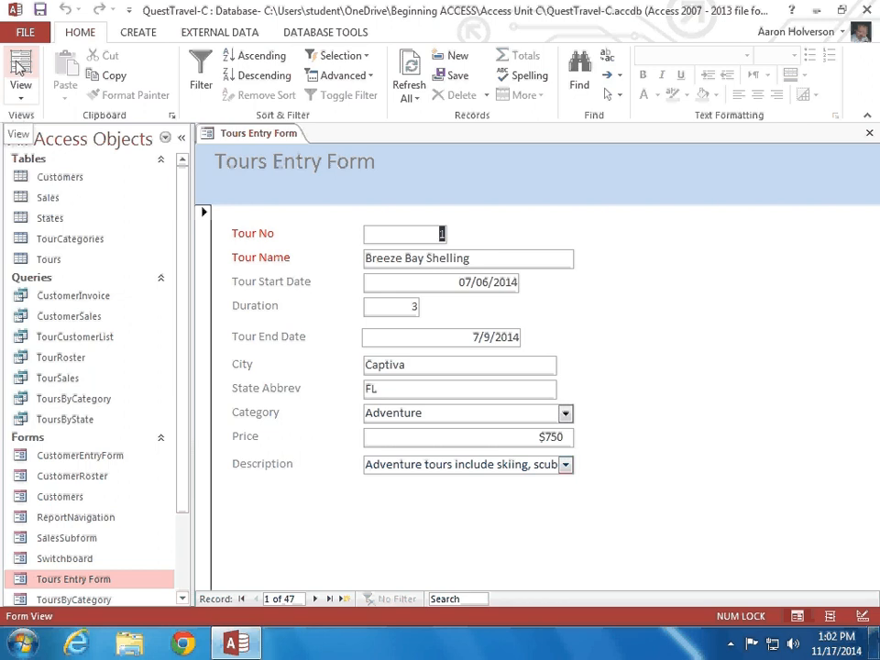
key(Tab)
key(Tab)
key(Tab)
key(Tab)
key(Tab)
key(Tab)
key(Tab)
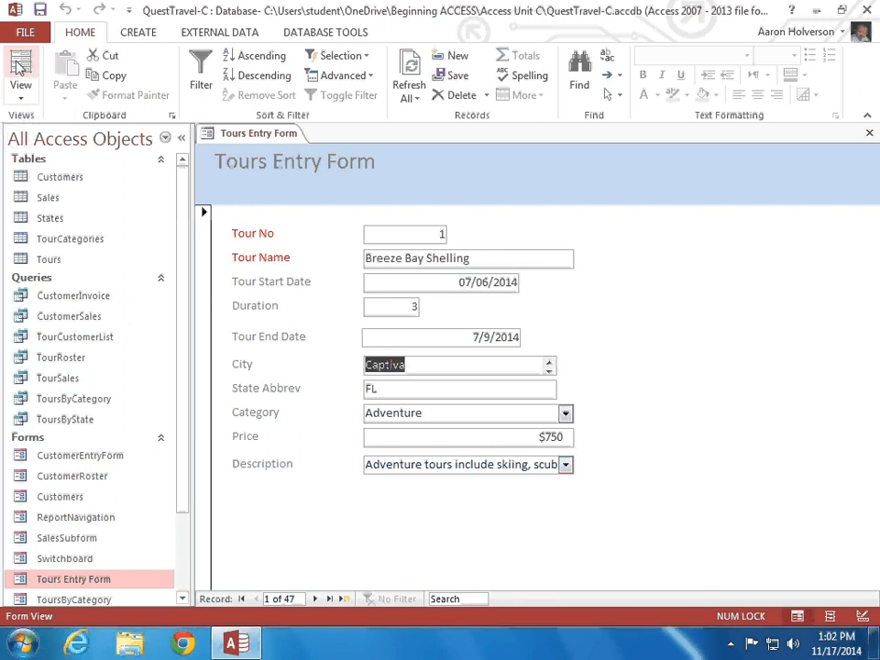
key(Tab)
key(Tab)
key(Tab)
key(Tab)
key(Tab)
key(Tab)
key(Tab)
key(Tab)
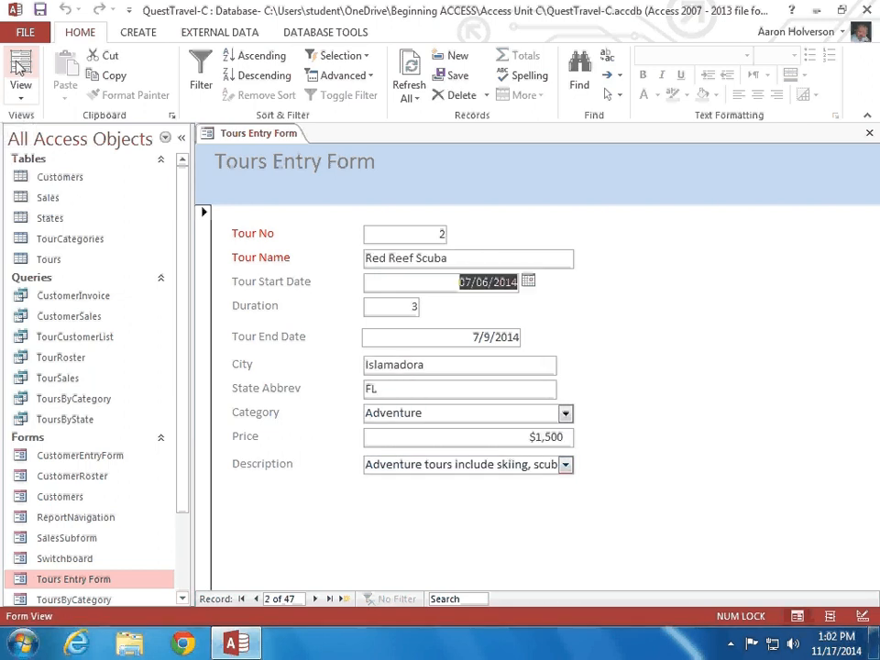
key(Tab)
key(Tab)
key(Tab)
key(Tab)
key(Tab)
key(Tab)
key(Tab)
key(Tab)
key(Tab)
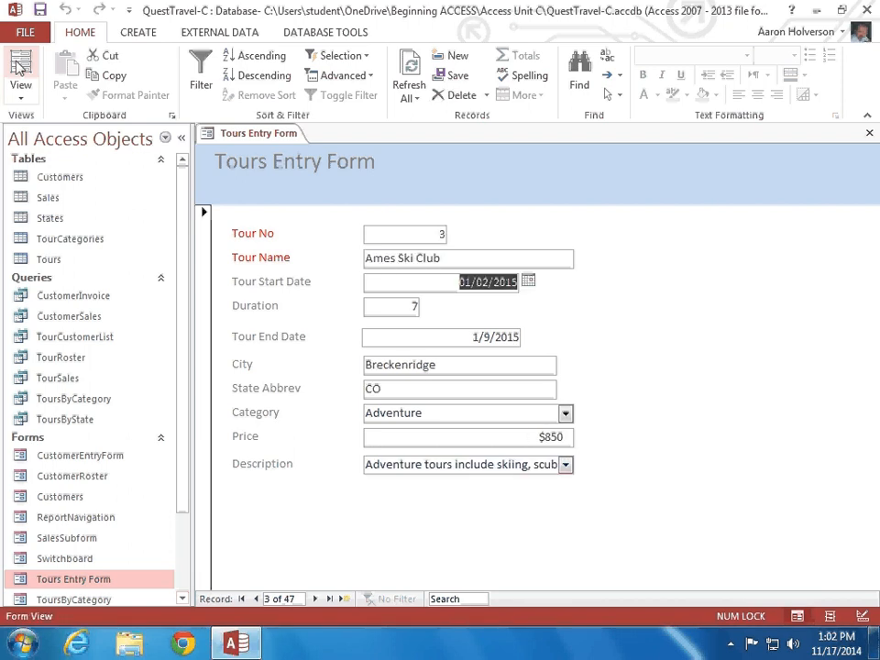
key(Tab)
key(Tab)
key(Tab)
key(Tab)
key(Tab)
key(Tab)
key(Tab)
key(Tab)
key(Tab)
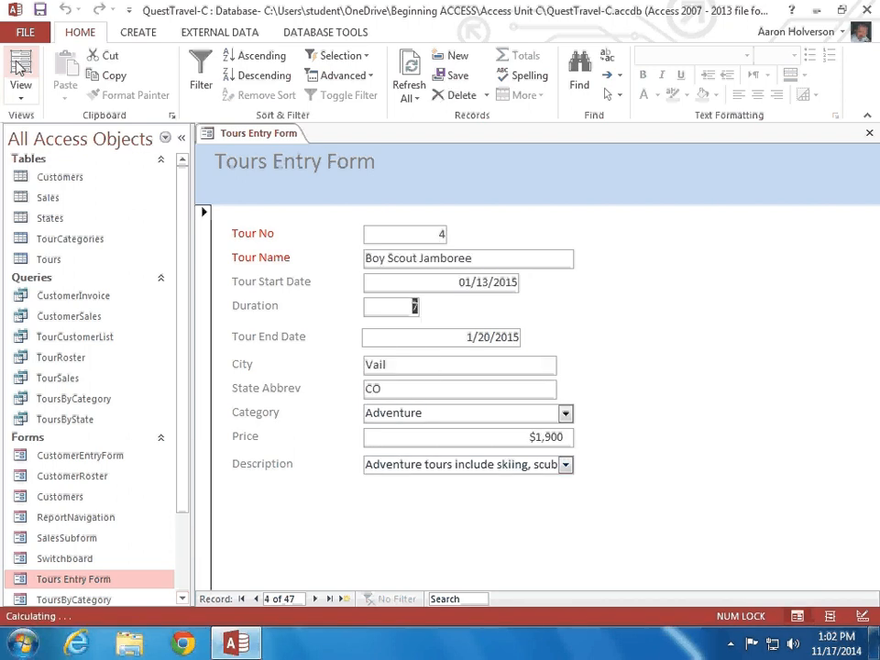
key(Tab)
key(Tab)
key(Tab)
key(Tab)
key(Tab)
key(Tab)
key(Tab)
key(Tab)
key(Tab)
key(Tab)
key(Tab)
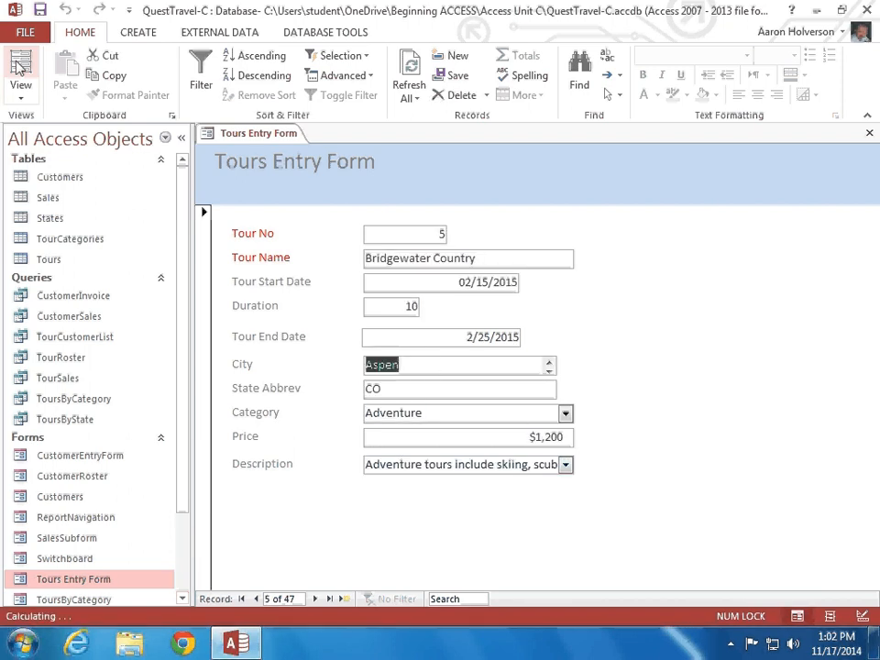
Continue moving field by field through the following tour records to check that Tour End Date is skipped
key(Tab)
key(Tab)
key(Tab)
key(Tab)
key(Tab)
key(Tab)
key(Tab)
key(Tab)
key(Tab)
key(Tab)
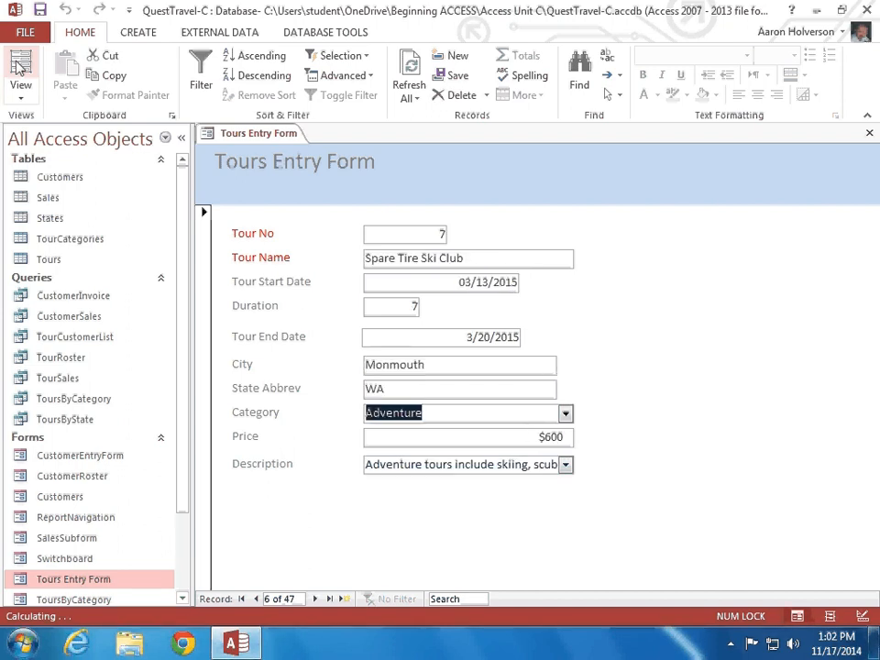
key(Tab)
key(Tab)
key(Tab)
key(Tab)
key(Tab)
key(Tab)
key(Tab)
key(Tab)
key(Tab)
key(Tab)
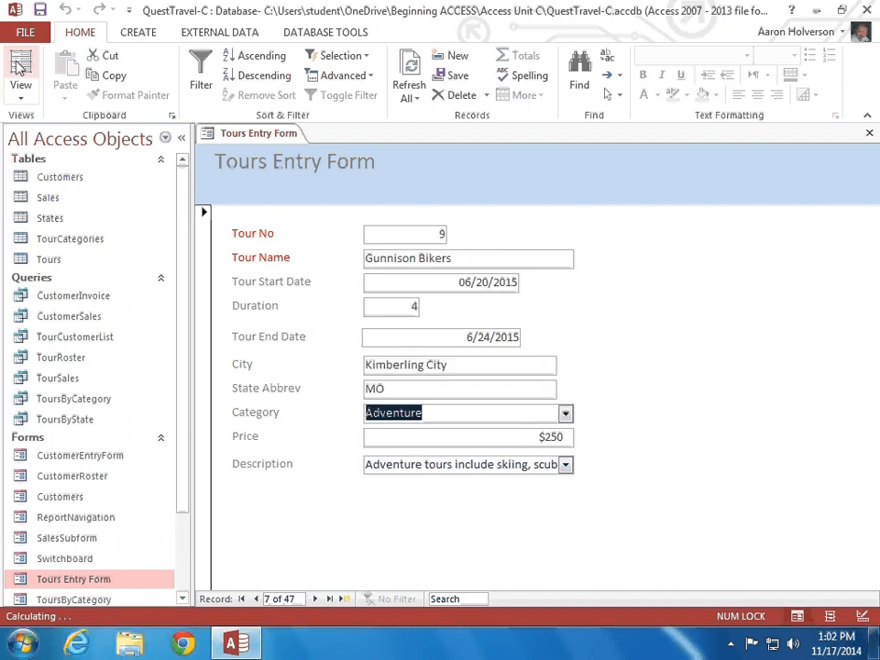
key(Tab)
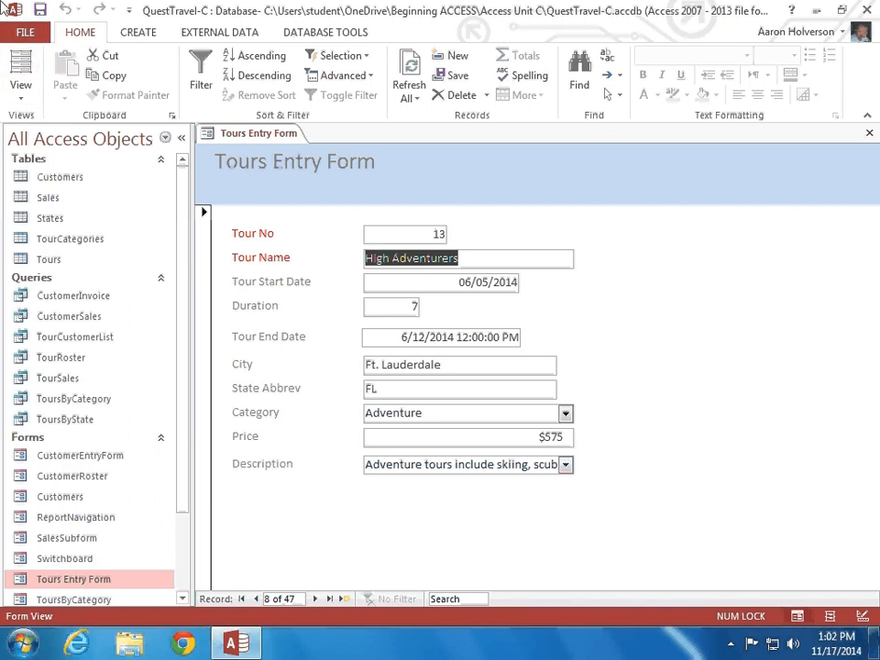
Switch to Design View, examine the Detail section's tab order around the Category row, and accept the order
click(22, 101)
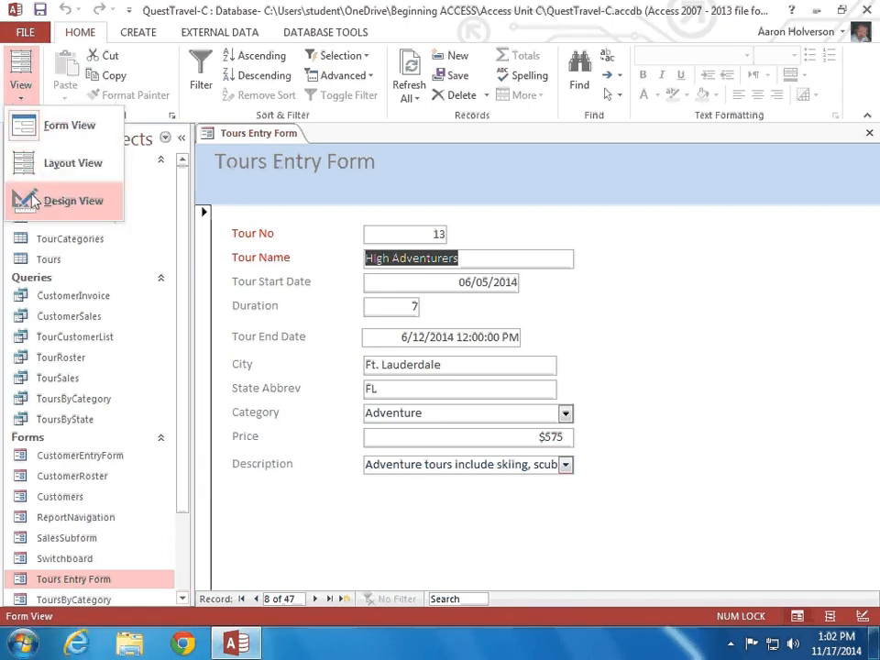
click(28, 197)
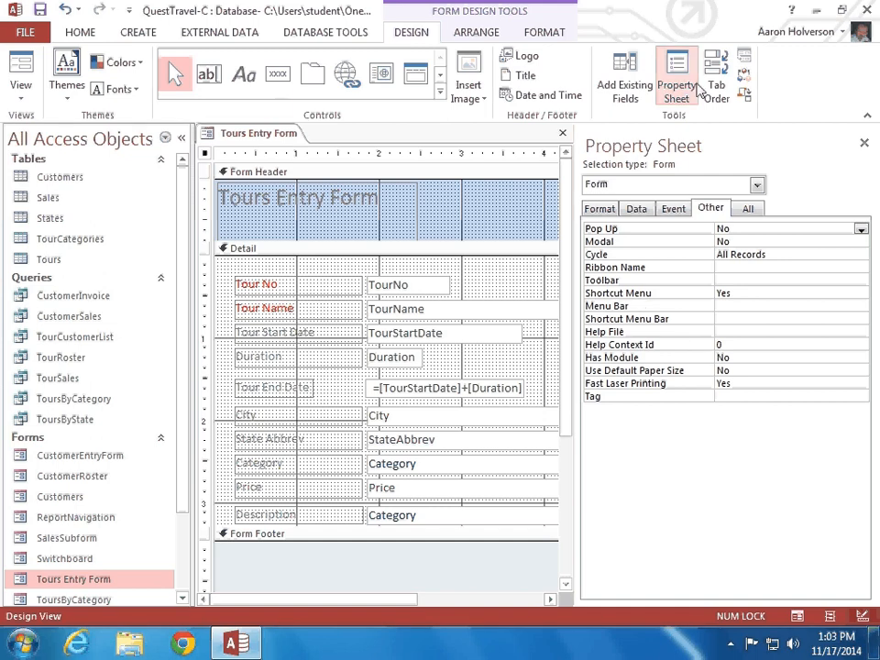
click(720, 87)
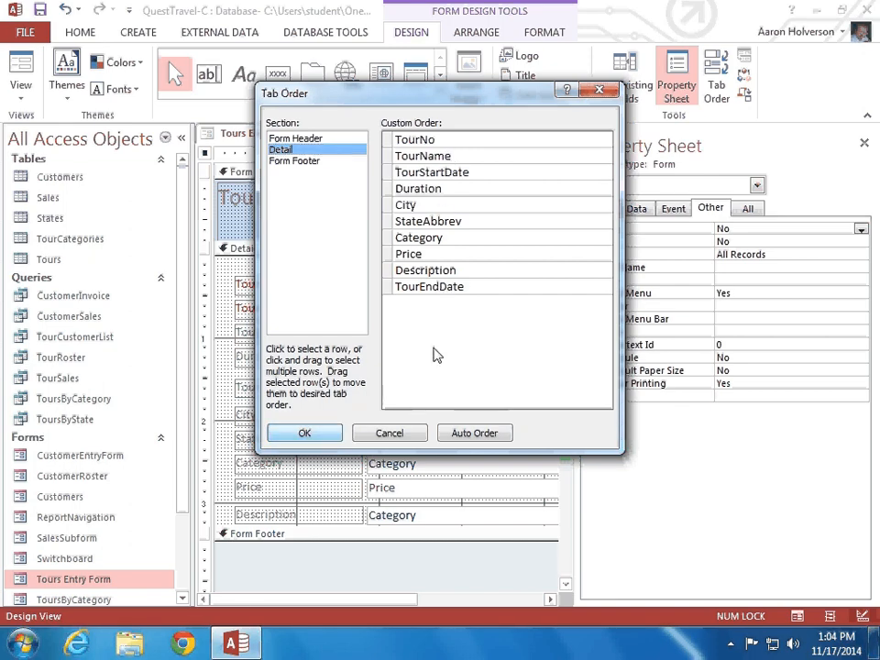
drag(389, 269, 387, 243)
mouse_move(387, 240)
mouse_down()
mouse_move(387, 209)
mouse_move(392, 254)
mouse_up()
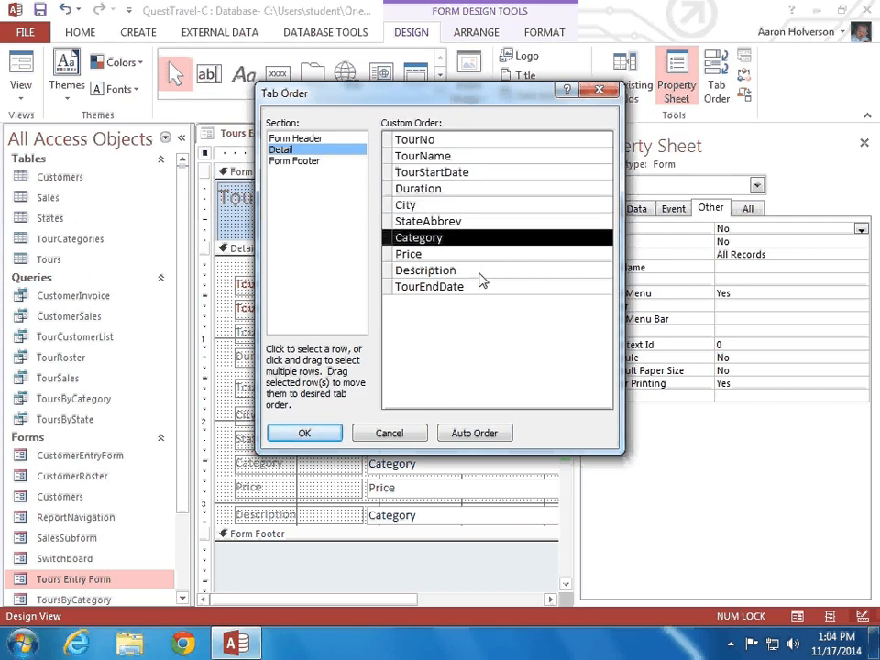
click(305, 437)
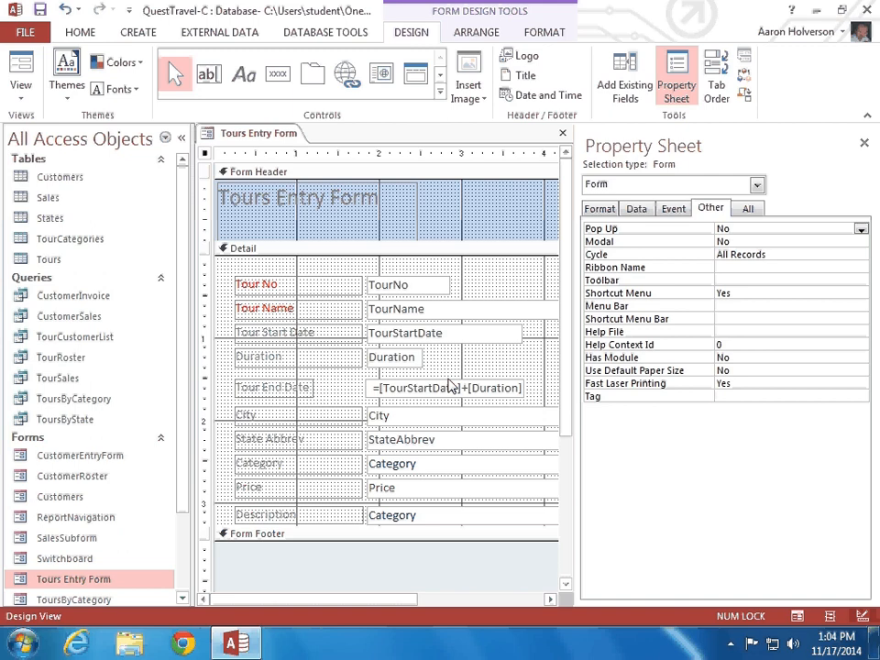
Close the Property Sheet and the Tours Entry Form, saving the design changes
click(863, 143)
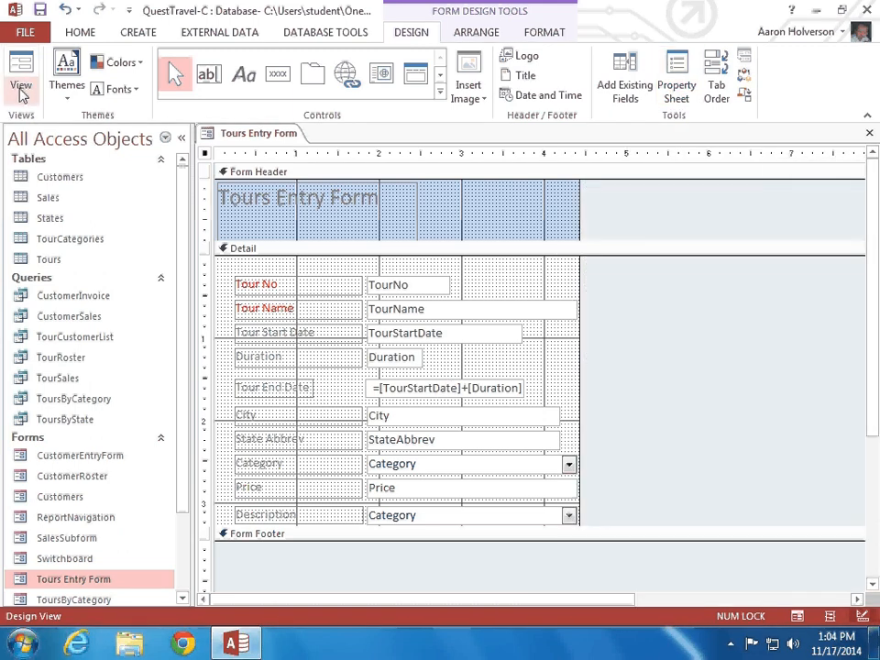
click(869, 133)
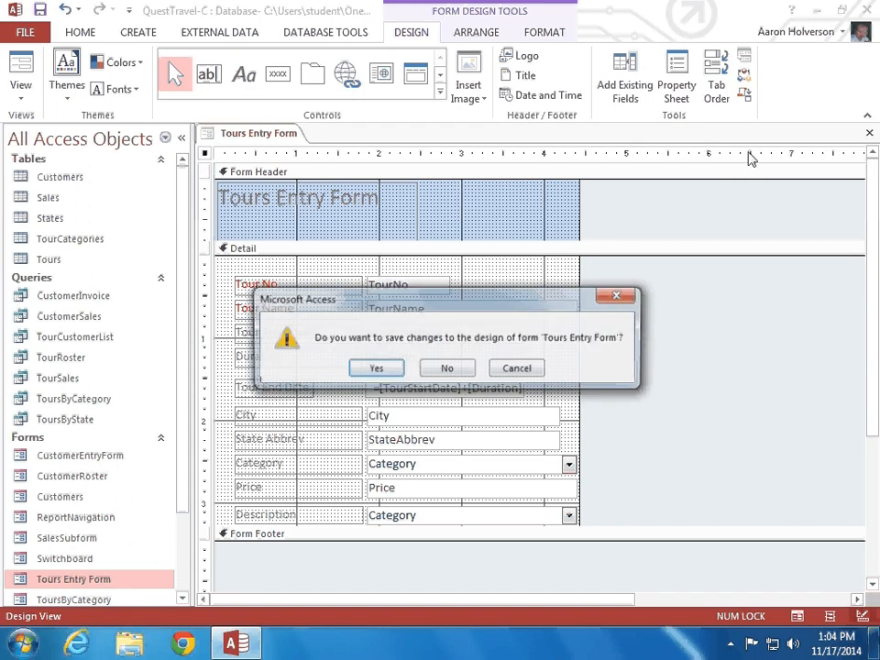
click(374, 370)
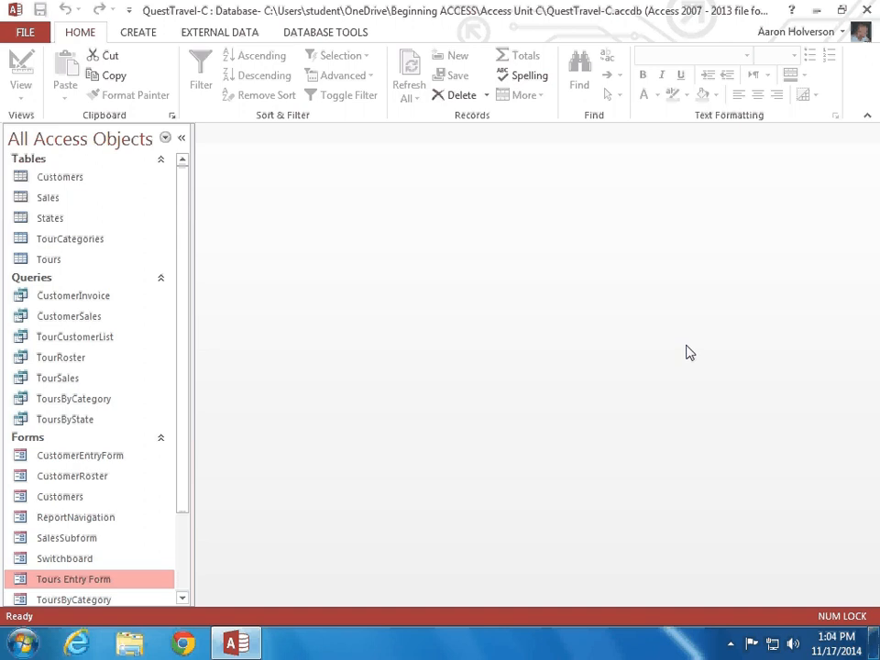
Reopen the Tours Entry Form in Layout View and select its form header
right_click(85, 581)
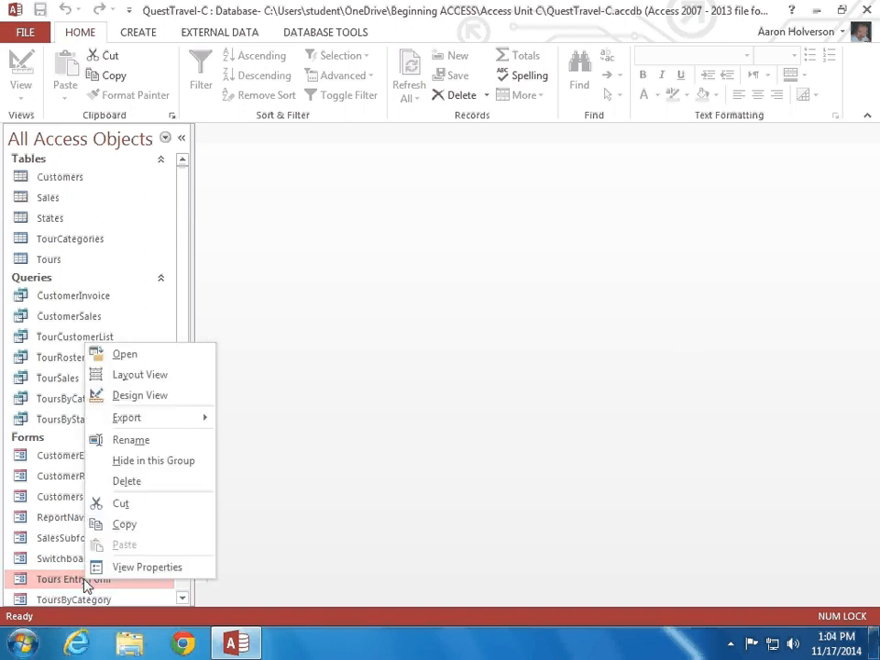
click(164, 376)
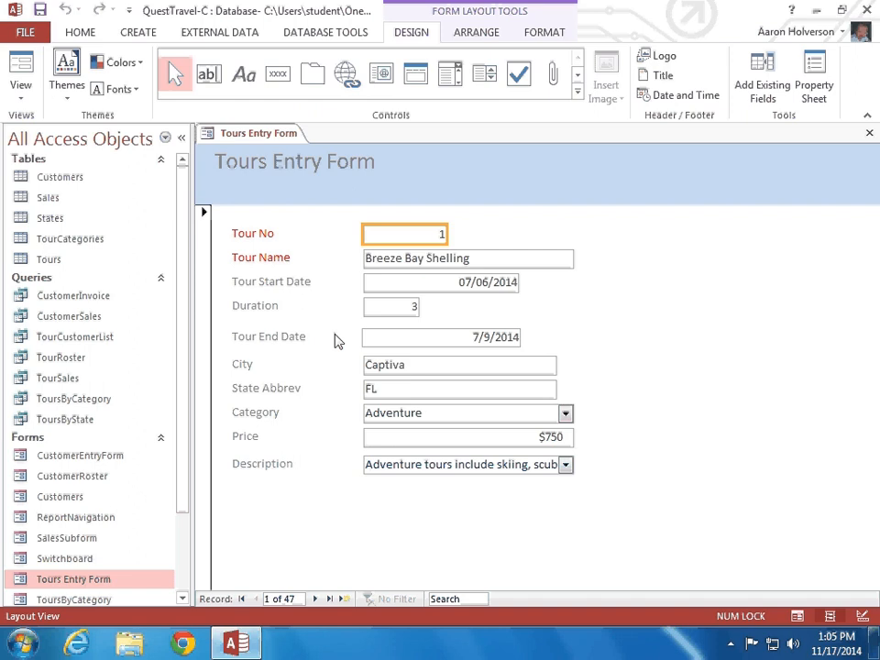
click(389, 187)
click(481, 177)
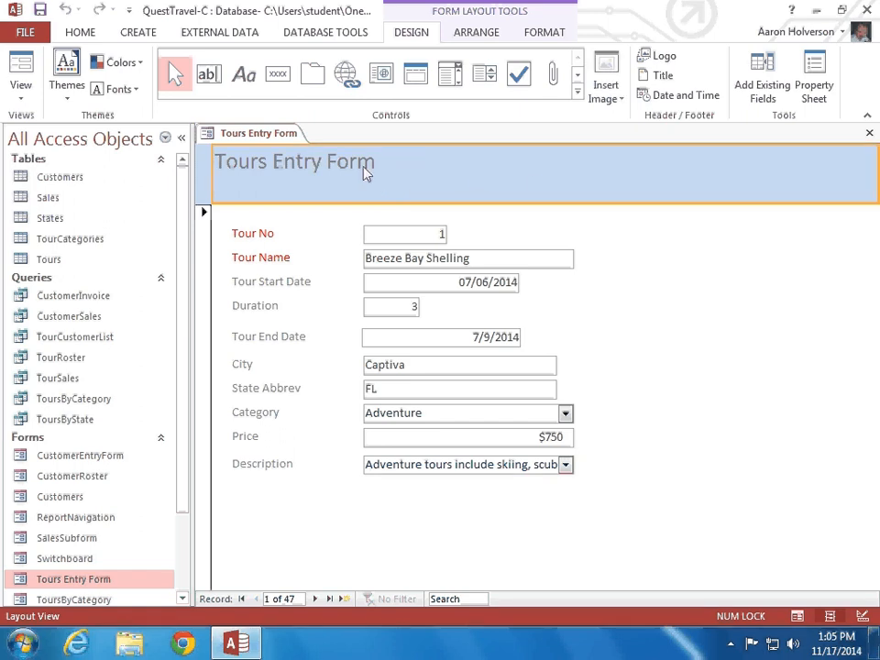
Insert the QuestLogo picture from the Access Unit C folder into the form just below the Price row
click(617, 101)
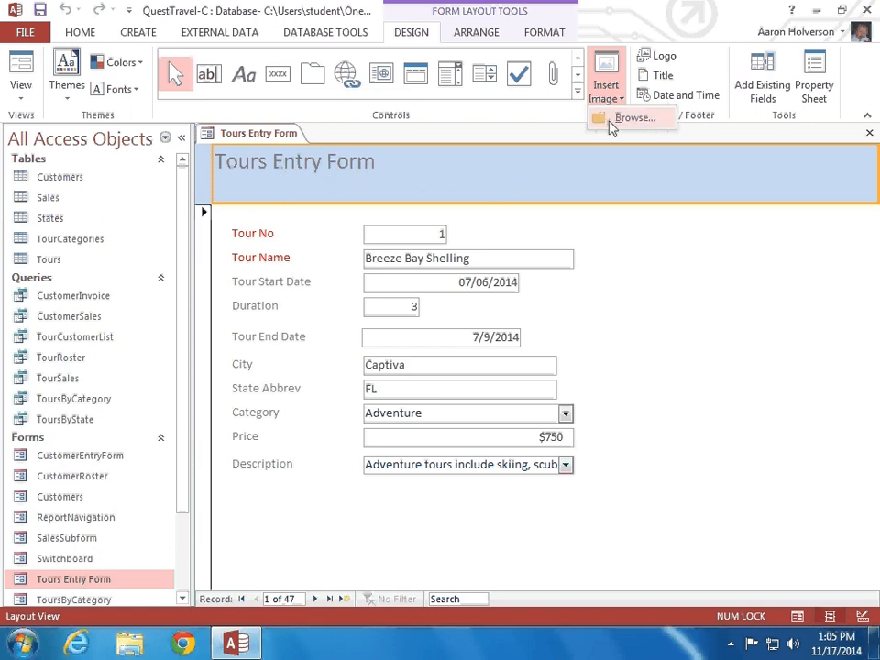
click(632, 117)
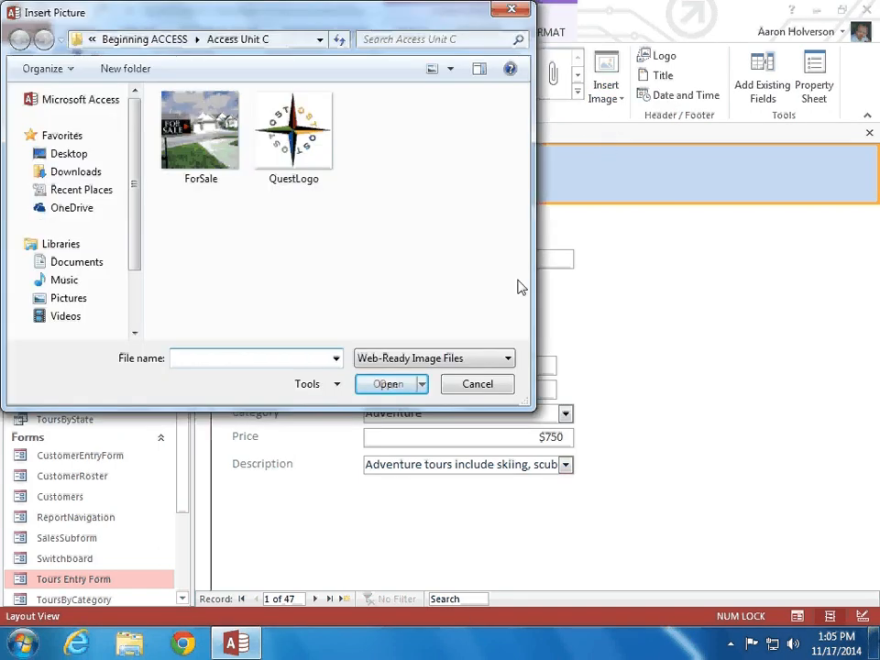
click(296, 137)
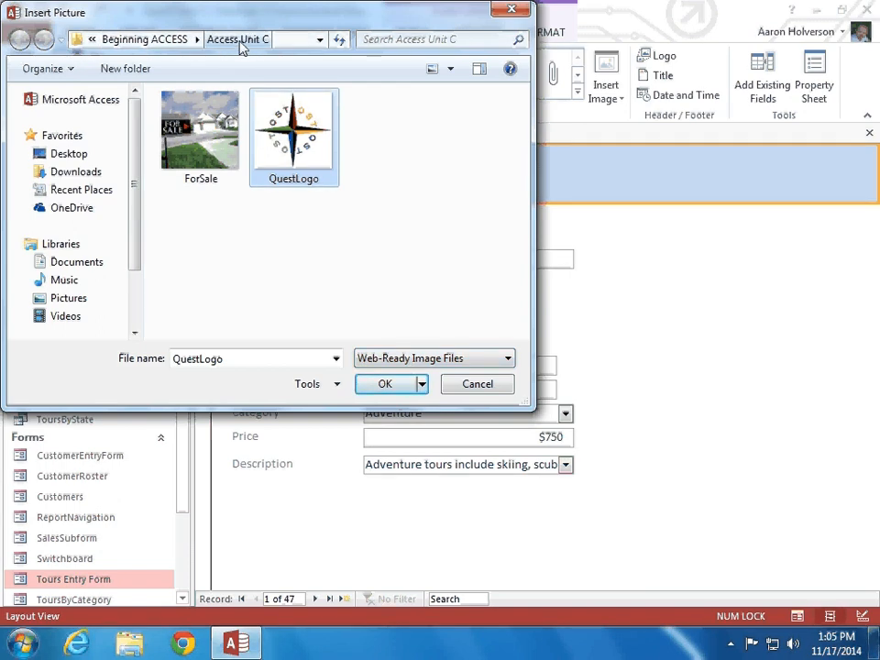
click(399, 385)
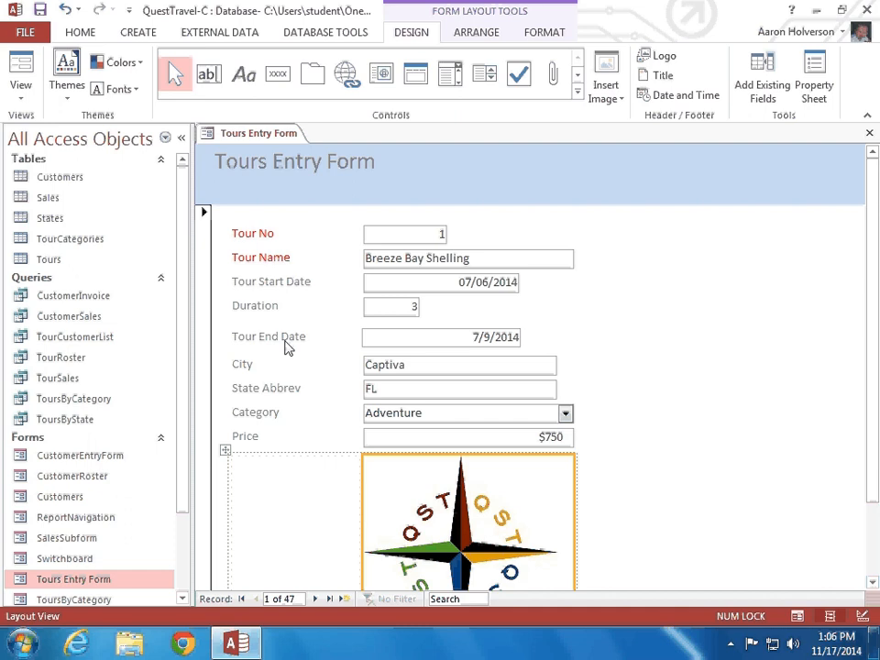
Delete the layout row holding the logo below Price, and switch the form to Design View
right_click(396, 518)
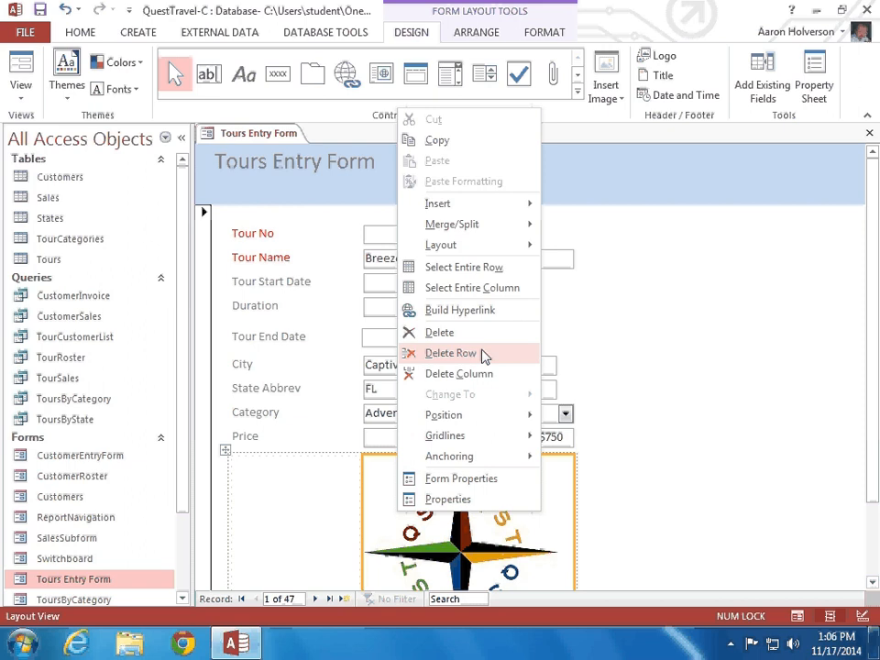
click(450, 353)
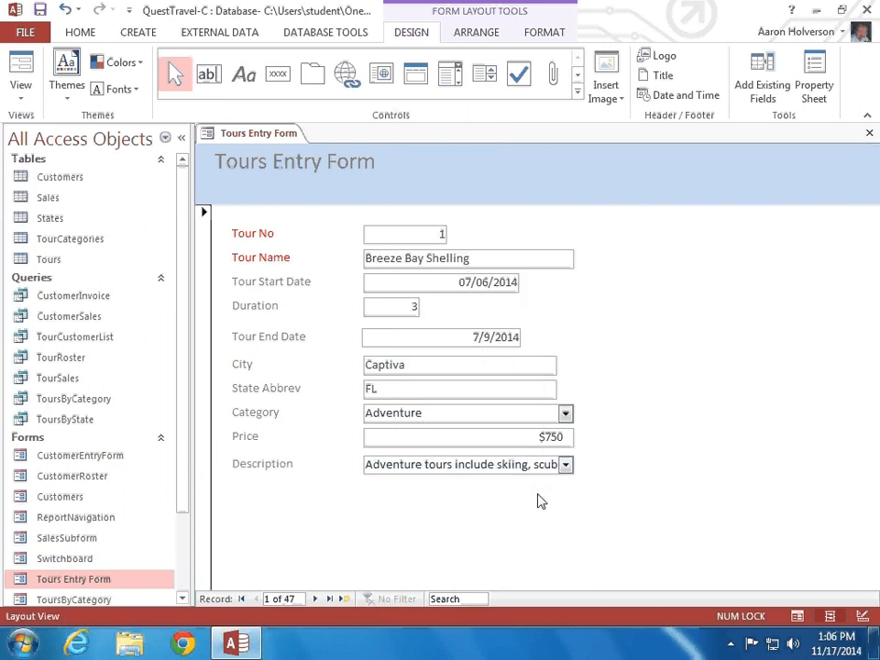
click(22, 91)
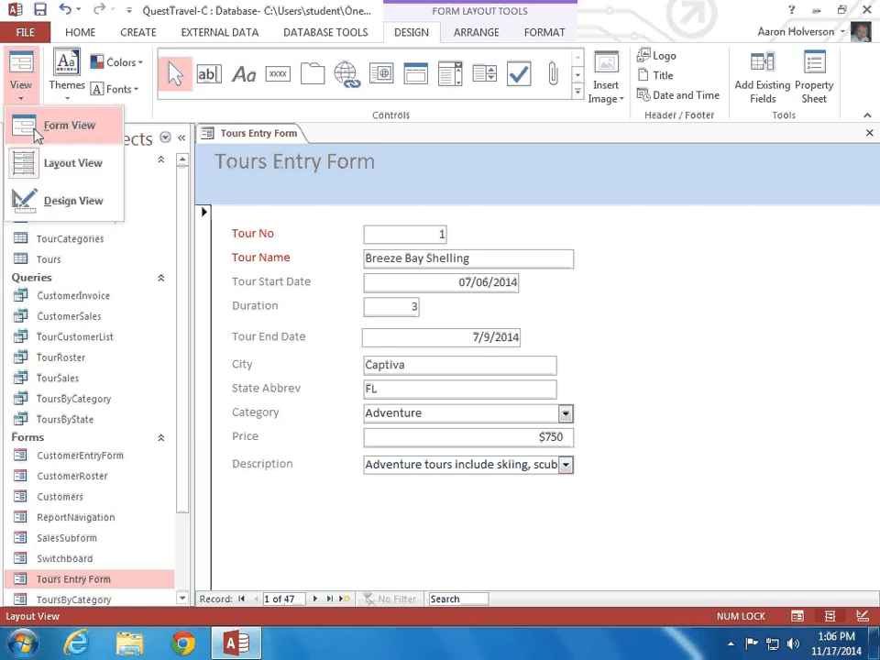
click(42, 199)
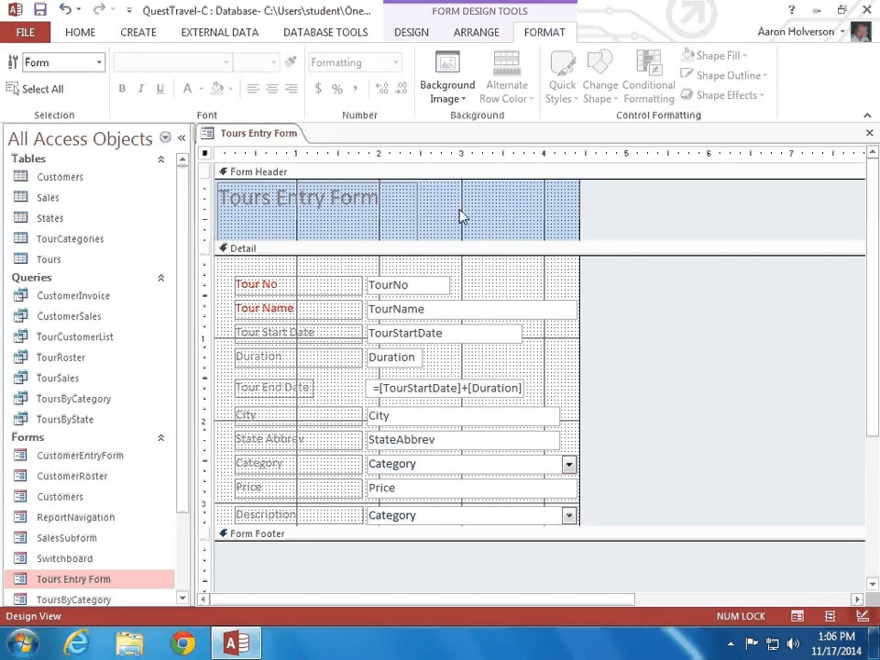
Try QuestLogo as the form's background image, undo it, and leave the background gallery opened for the form header
click(465, 93)
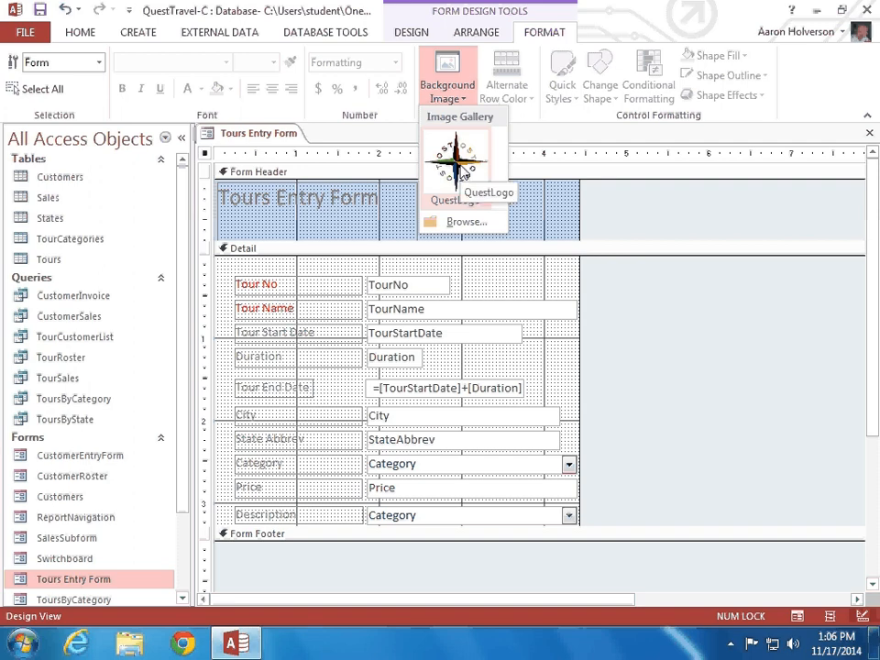
click(456, 161)
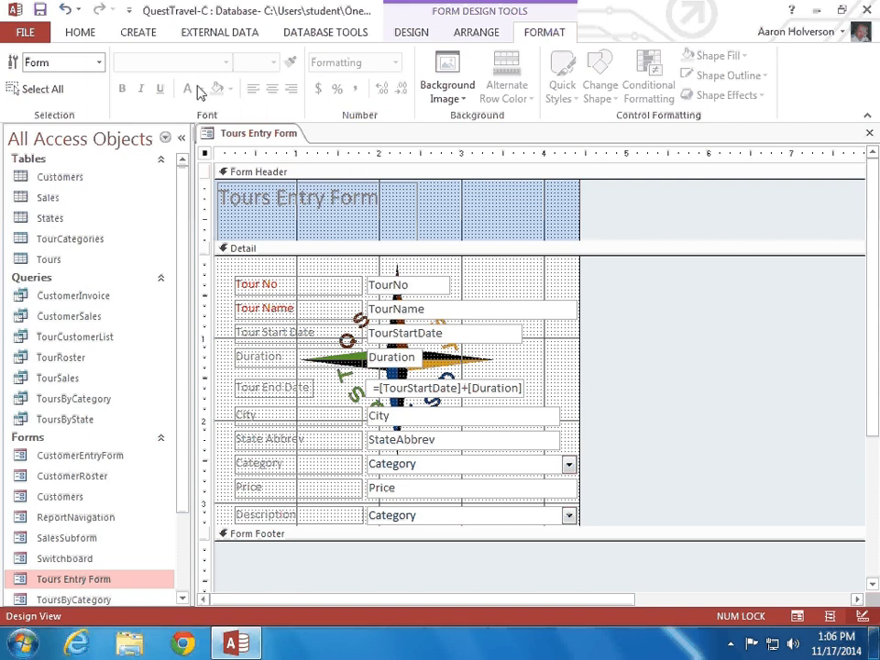
click(64, 9)
click(475, 202)
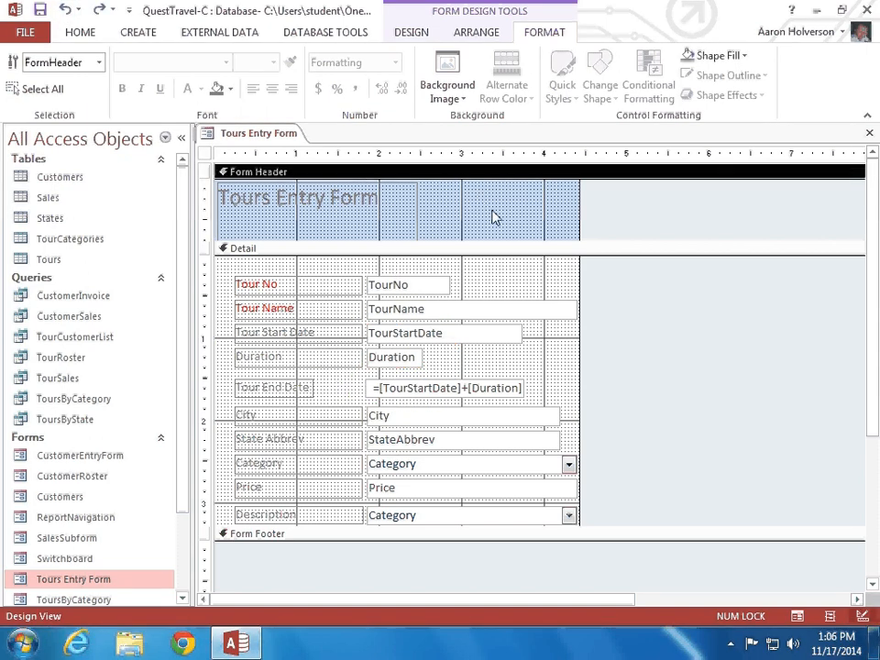
click(449, 94)
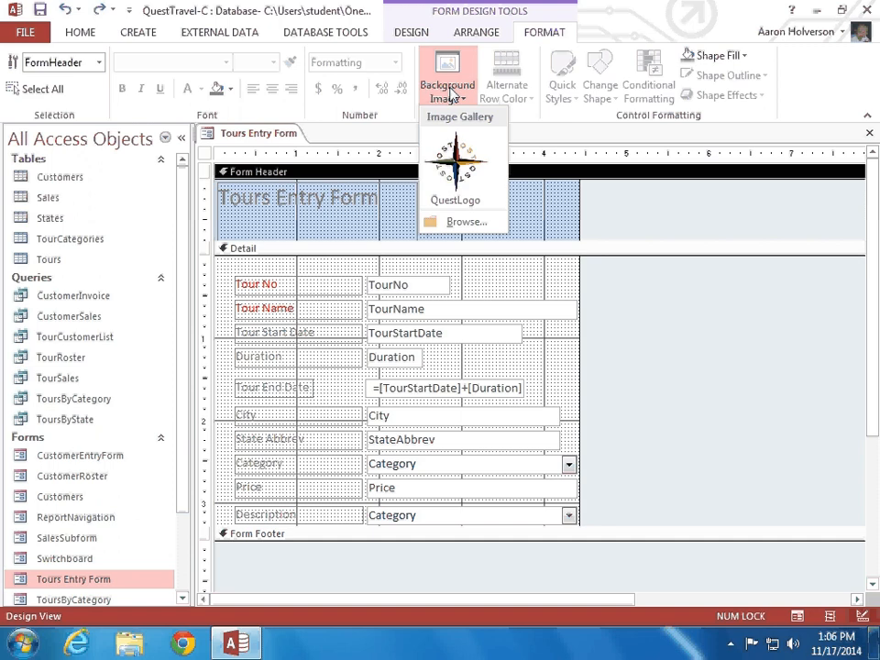
click(413, 34)
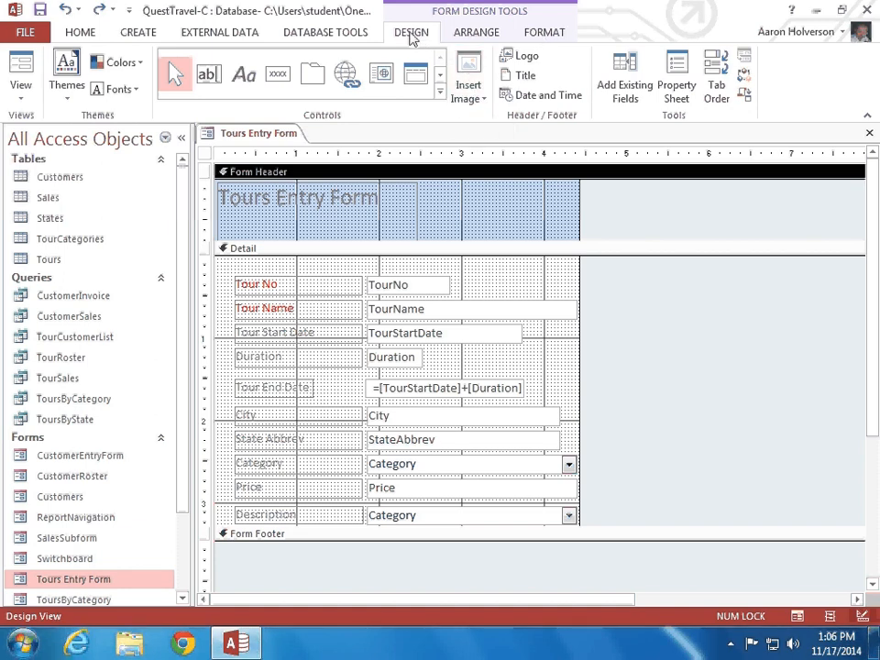
Insert the QuestLogo image from the gallery into the form header beside the title, about 1 inch wide from the 3-inch mark
click(478, 101)
click(487, 163)
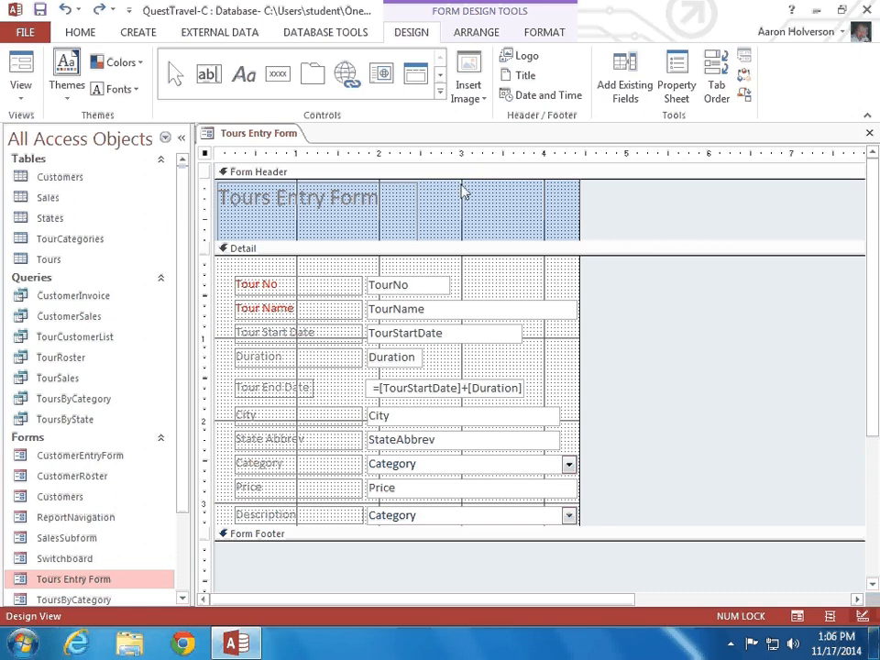
drag(463, 183, 550, 246)
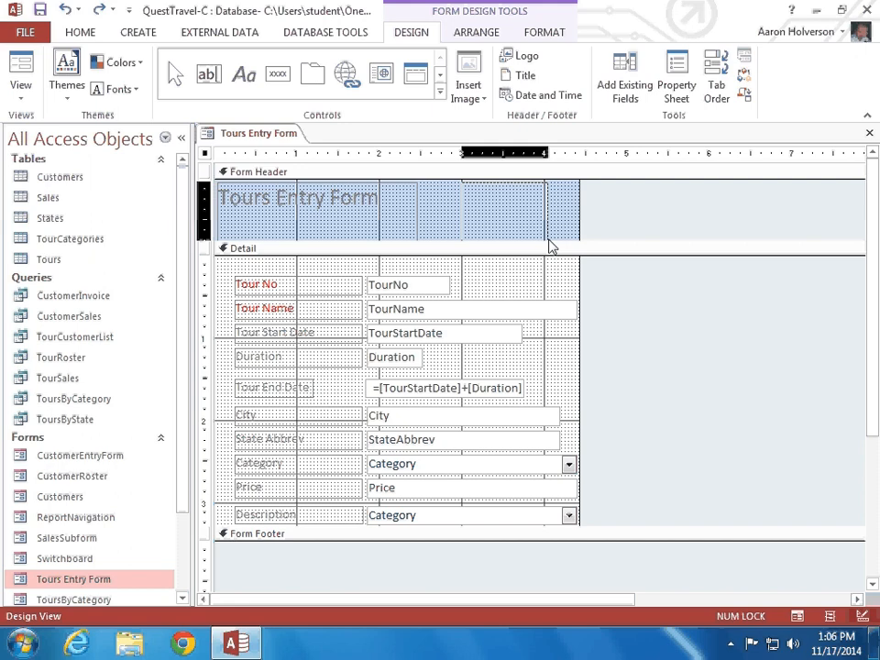
drag(550, 246, 550, 254)
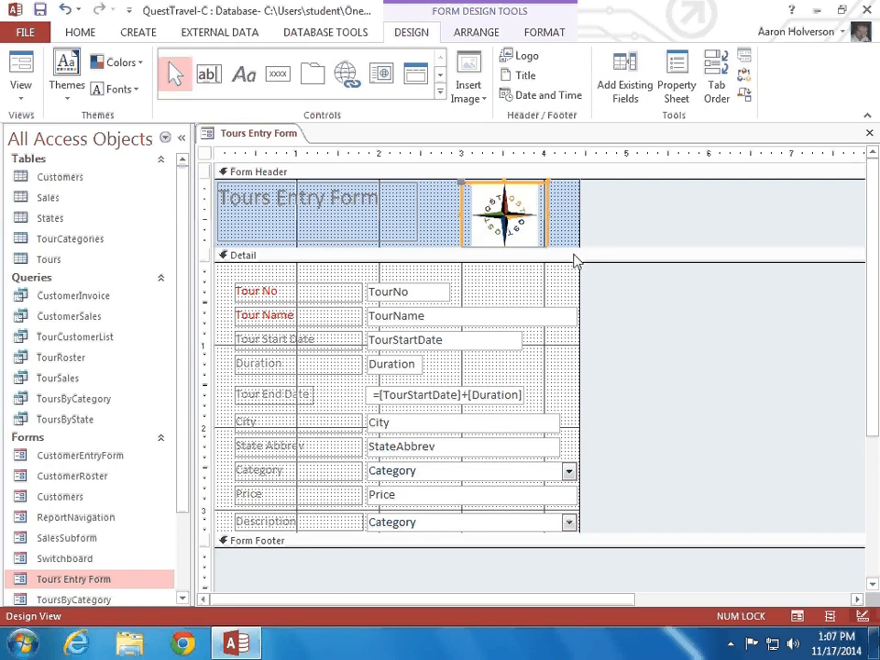
Make the form header section taller and enlarge the logo to about 1.21 by 0.96 inches
drag(574, 260, 621, 302)
click(549, 260)
drag(549, 259, 562, 272)
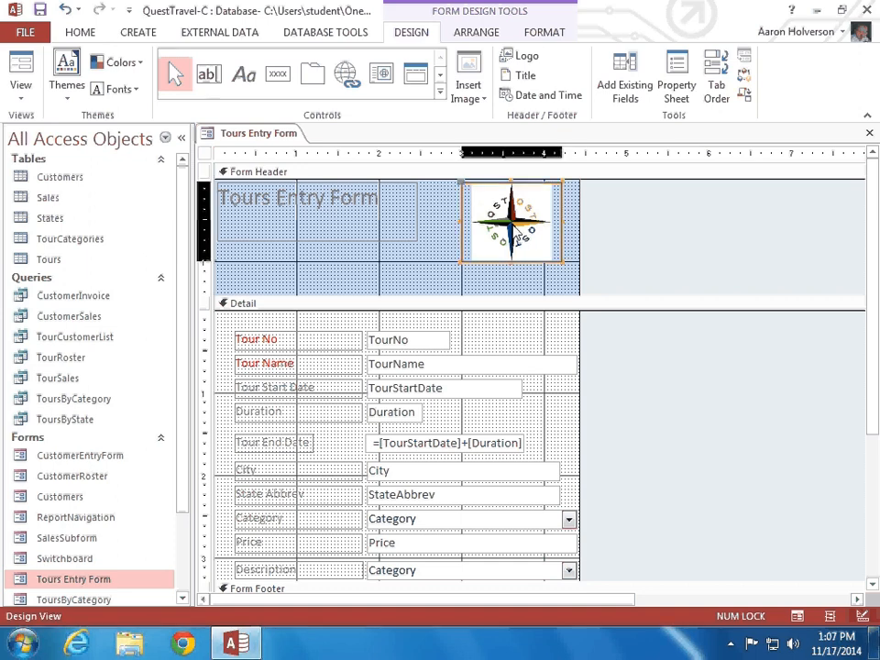
Open the logo's Property Sheet and look through its Format, Event, Other and full property lists
double_click(518, 236)
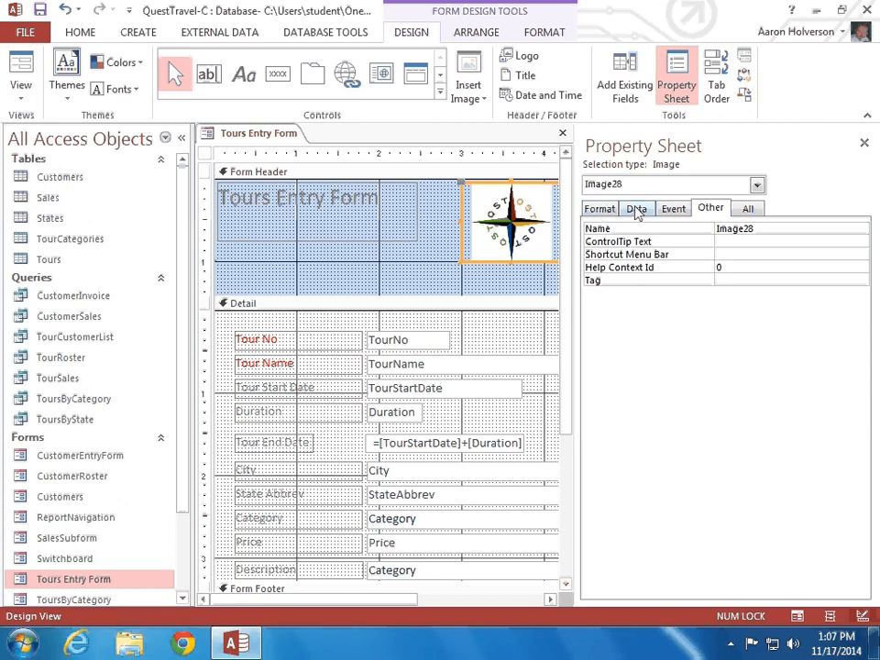
click(610, 210)
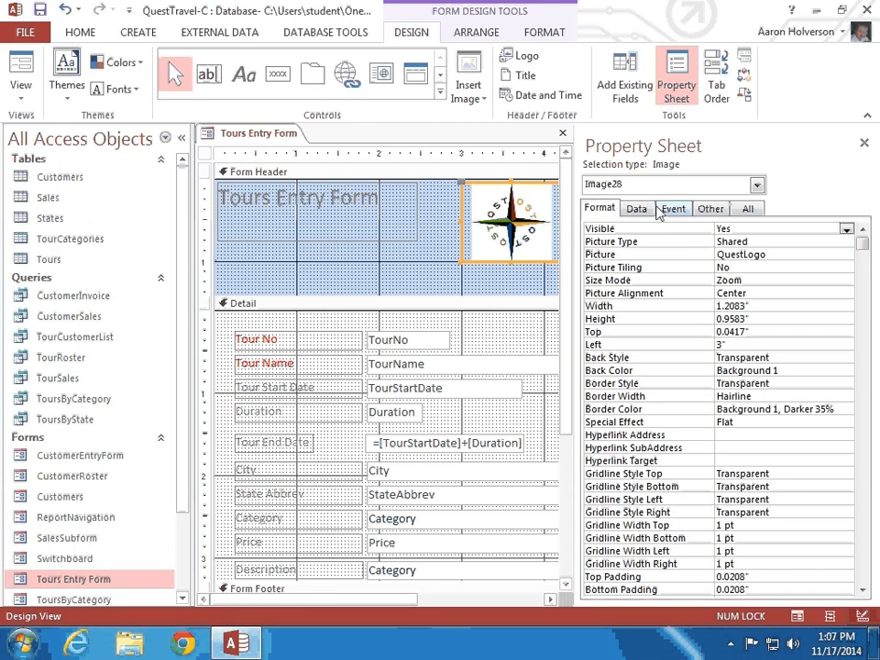
click(658, 210)
click(708, 210)
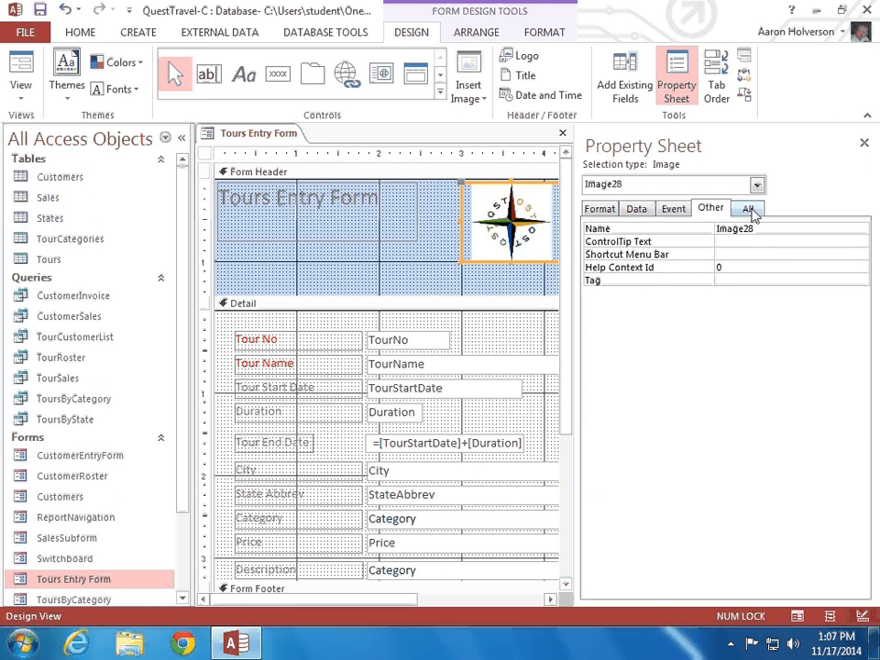
click(748, 210)
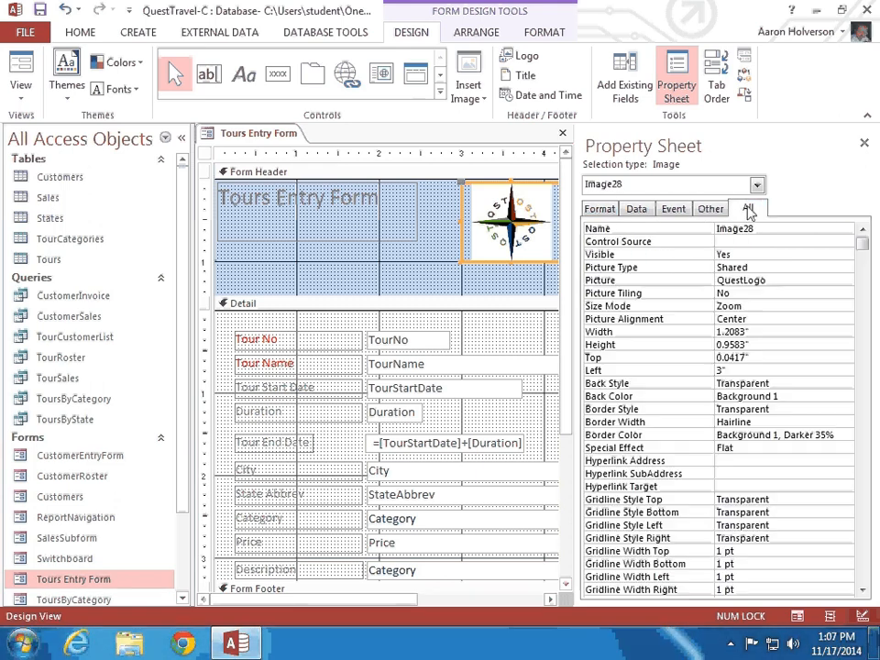
Compare the Format properties of the logo image with those of the form header section
click(608, 211)
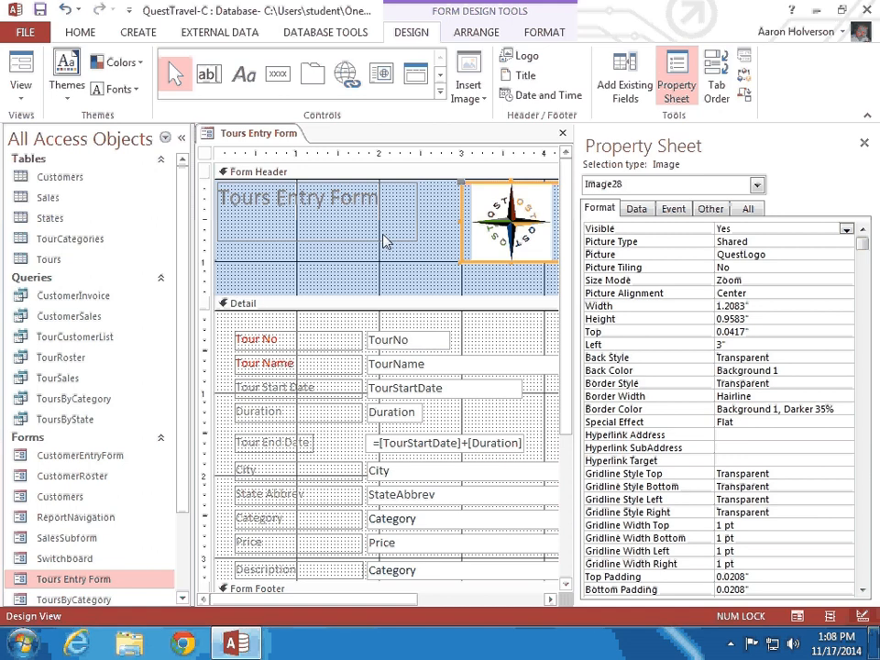
click(431, 248)
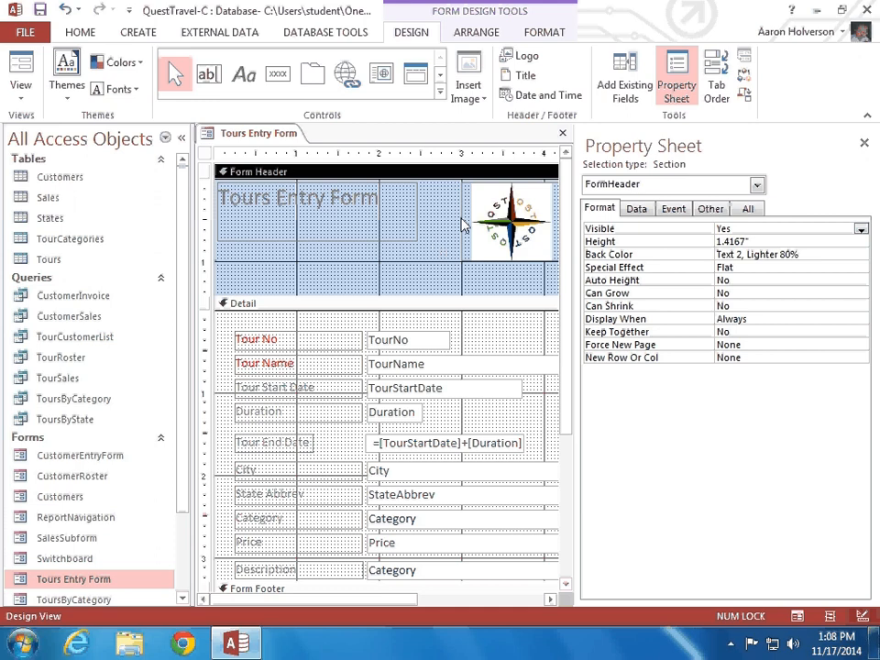
click(465, 210)
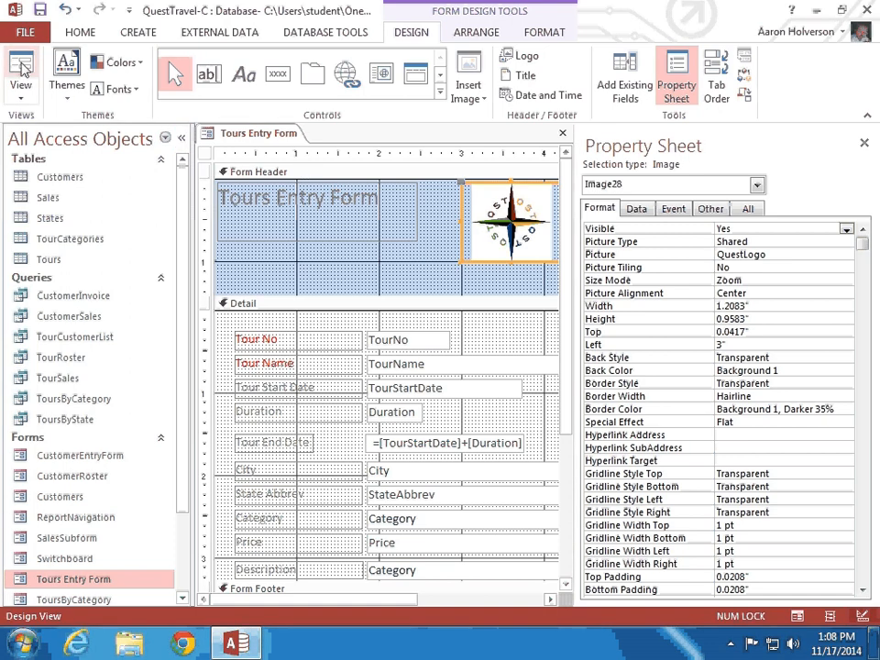
Show the Tours Entry Form in Form View and go to a new blank record
click(21, 90)
click(37, 121)
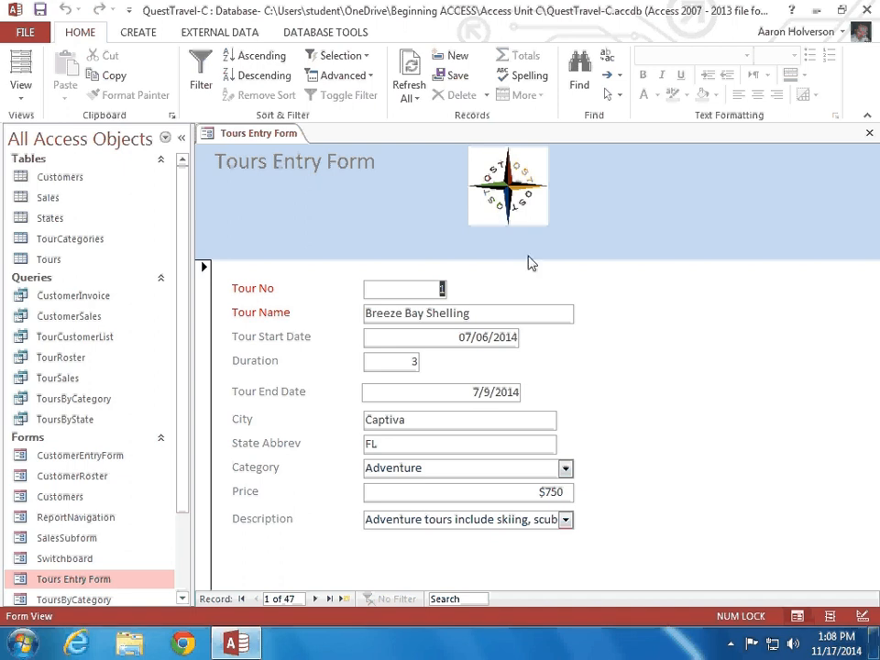
click(345, 599)
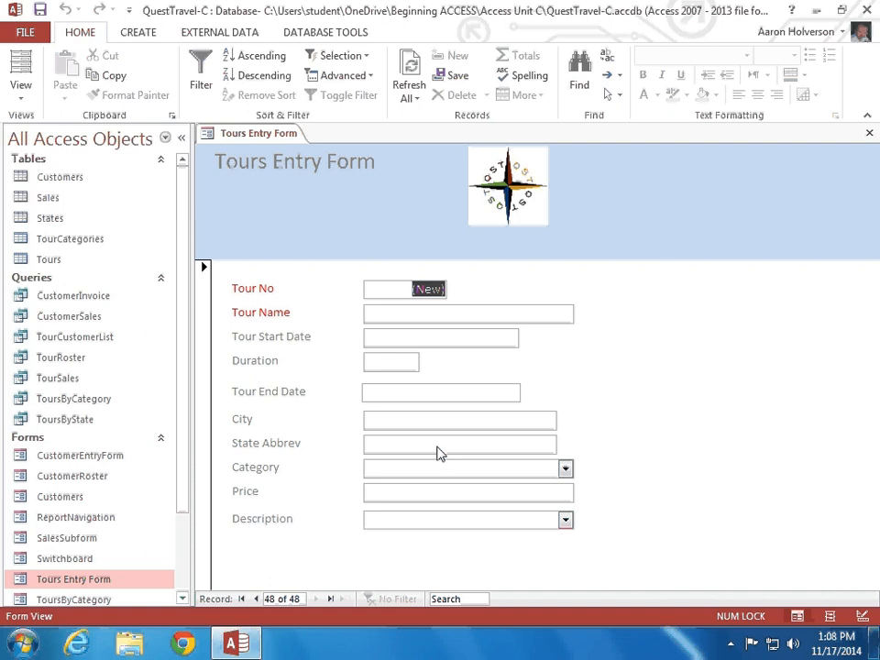
Preview the printed Tours Entry Form, enlarge the page to 100%, examine its records down to the page end, and close the preview
click(25, 33)
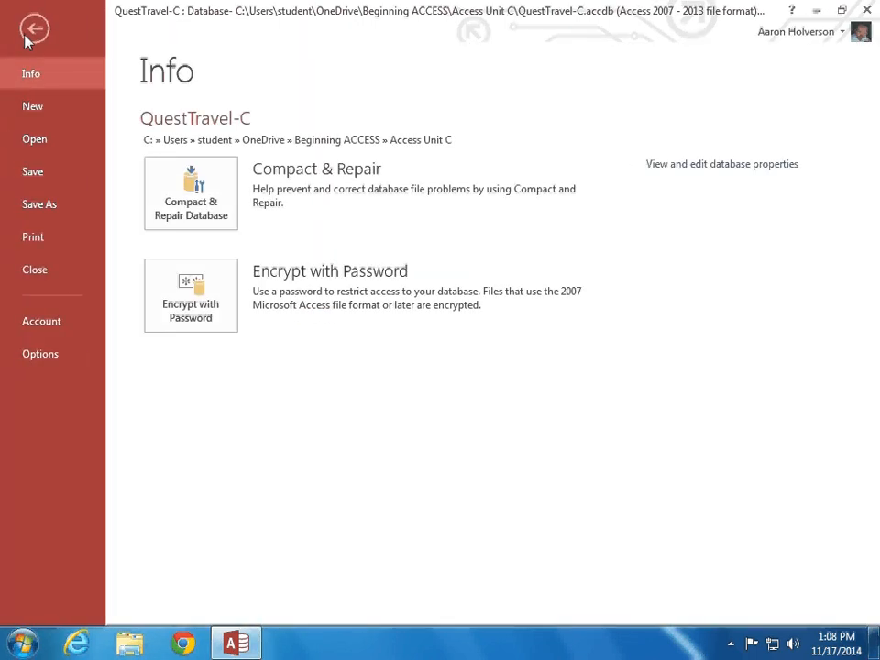
click(34, 242)
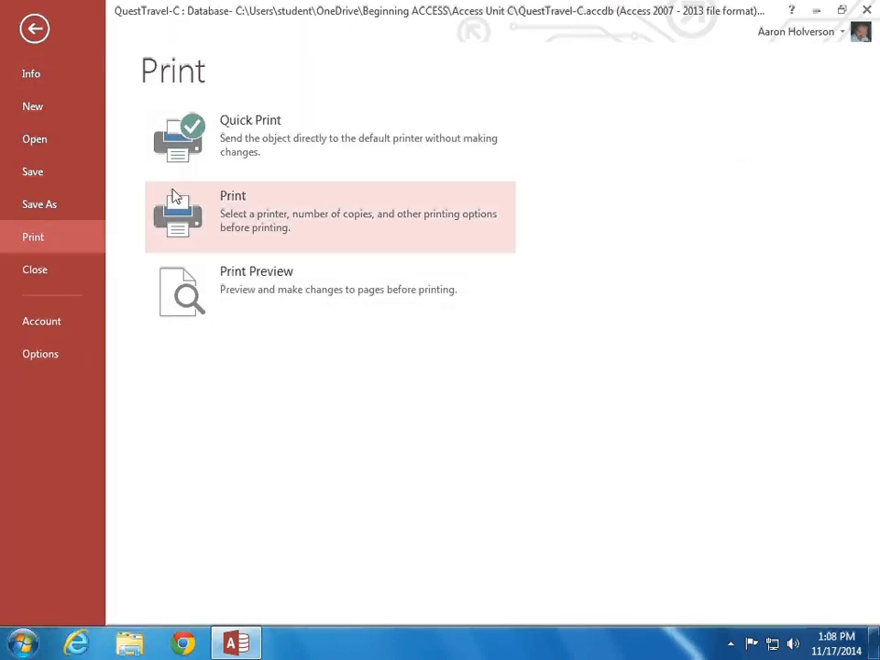
key(Escape)
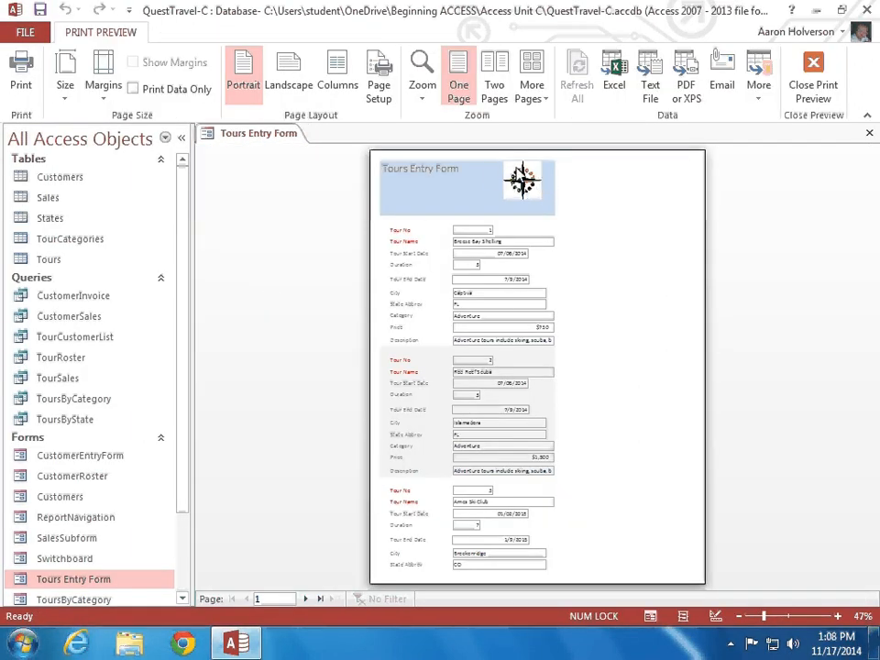
click(521, 177)
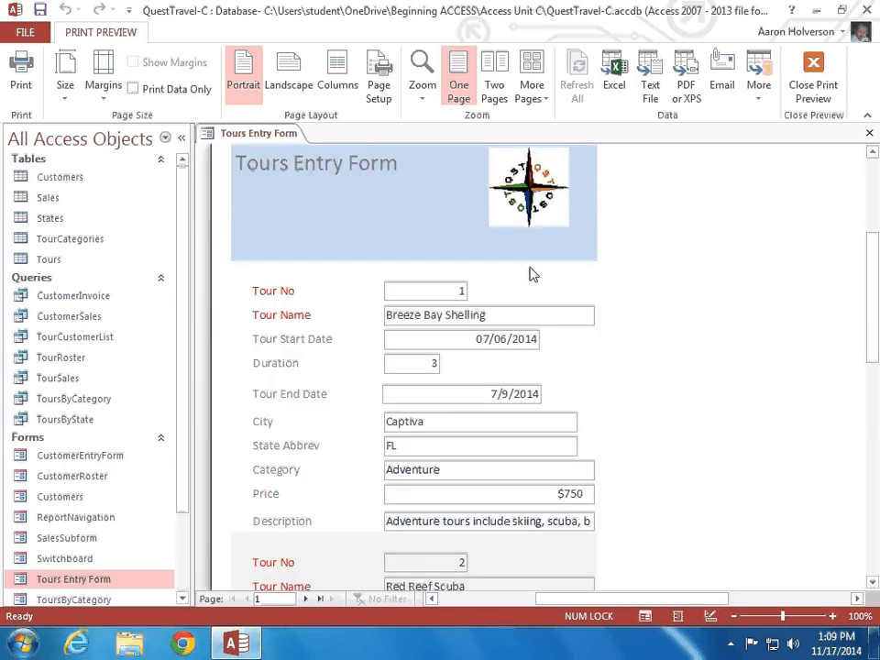
scroll(527, 261, down, 4)
scroll(527, 263, down, 12)
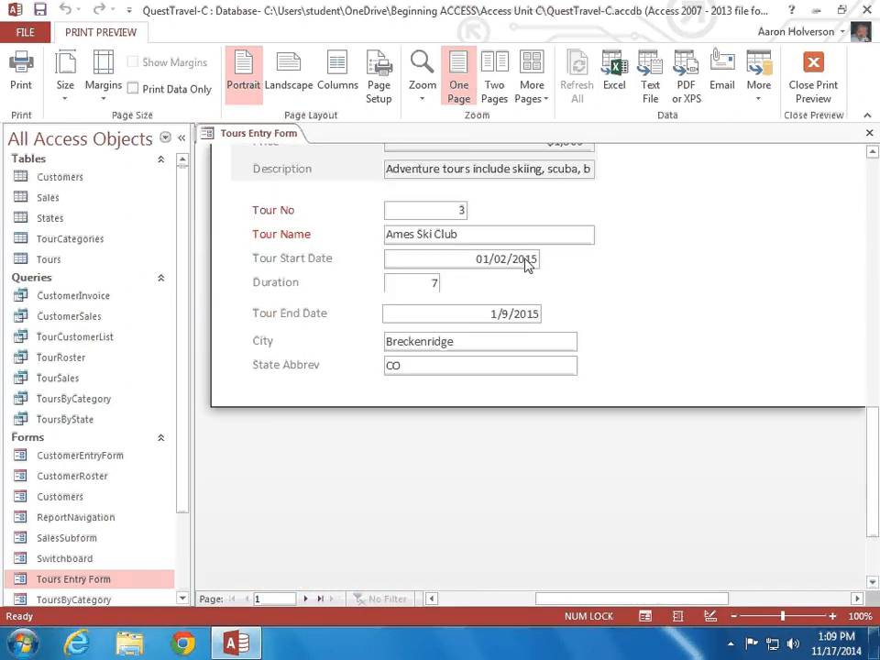
scroll(527, 263, up, 15)
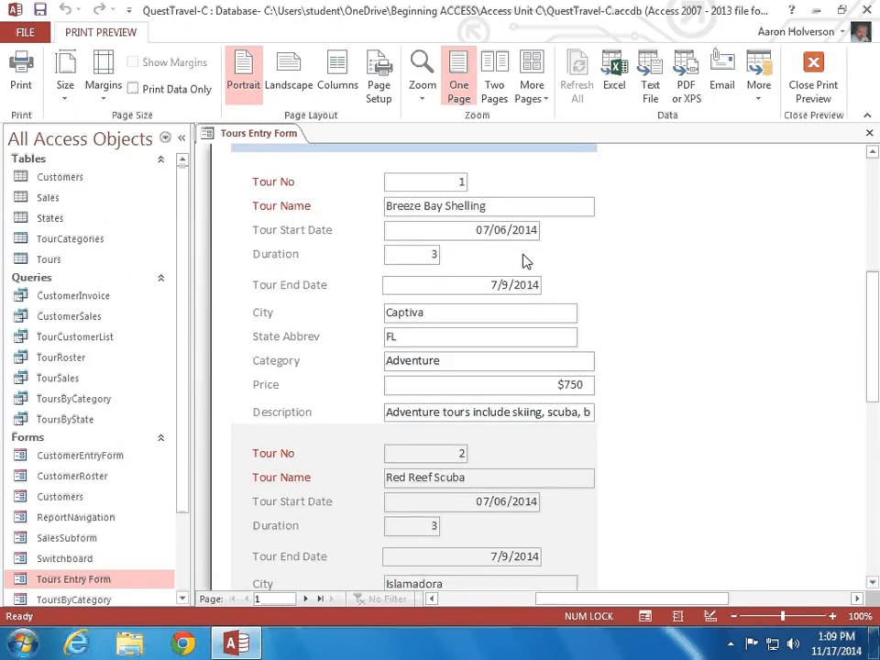
click(807, 88)
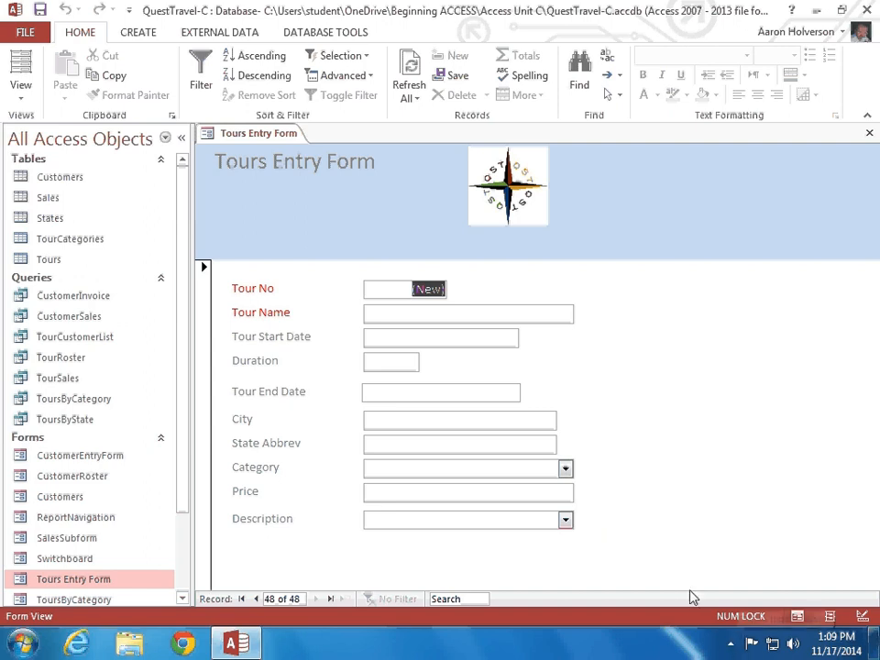
Close the Tours Entry Form and save its design changes
click(869, 132)
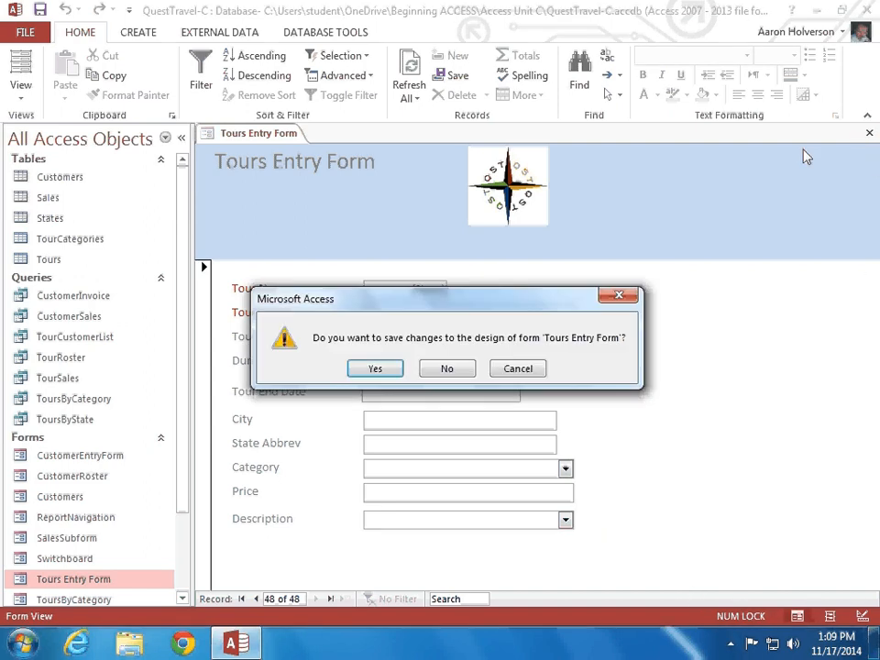
click(374, 369)
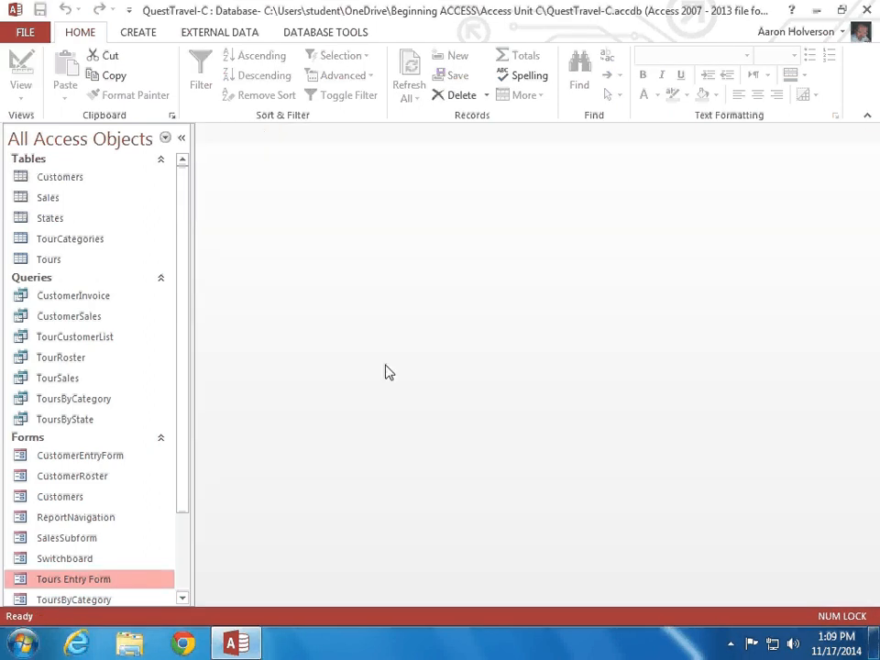
click(733, 645)
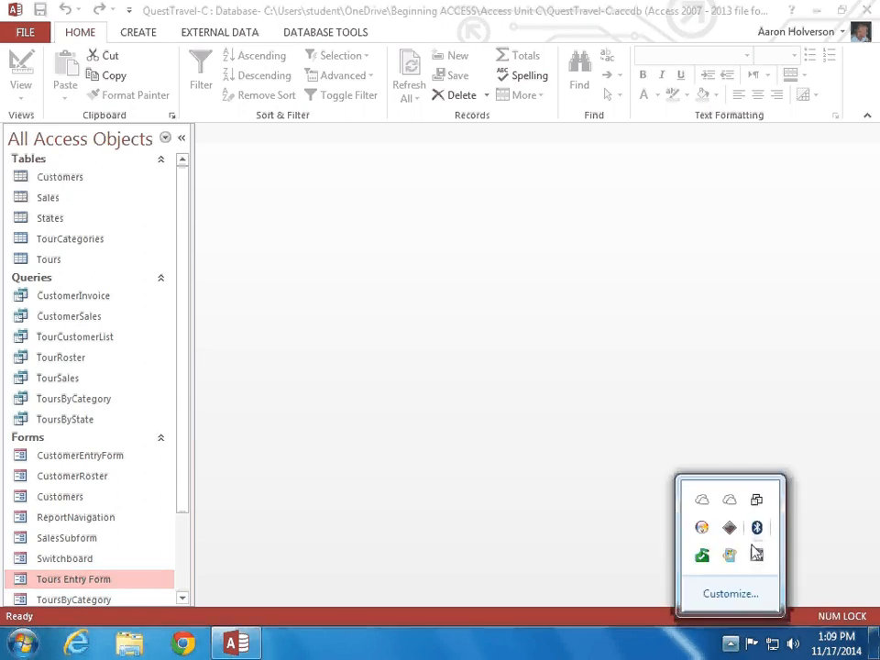